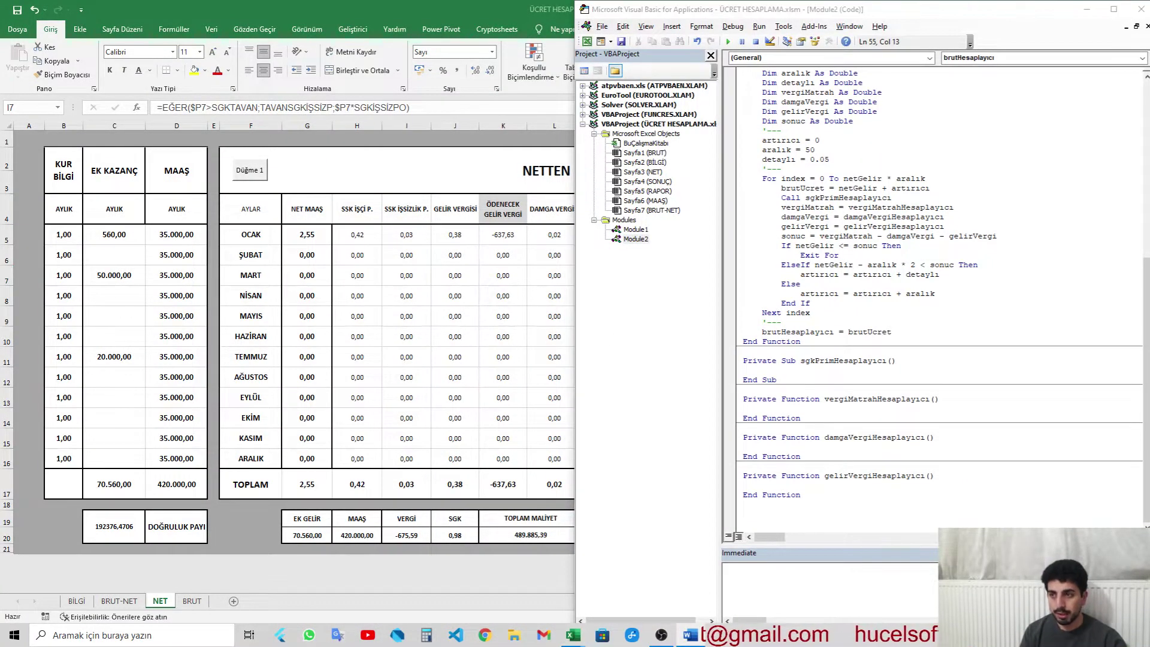
Step: Review the J8 and K7 formulas on the NET and BRUT-NET sheets of the salary workbook
{"action": "left_click", "coordinate": [357, 234]}
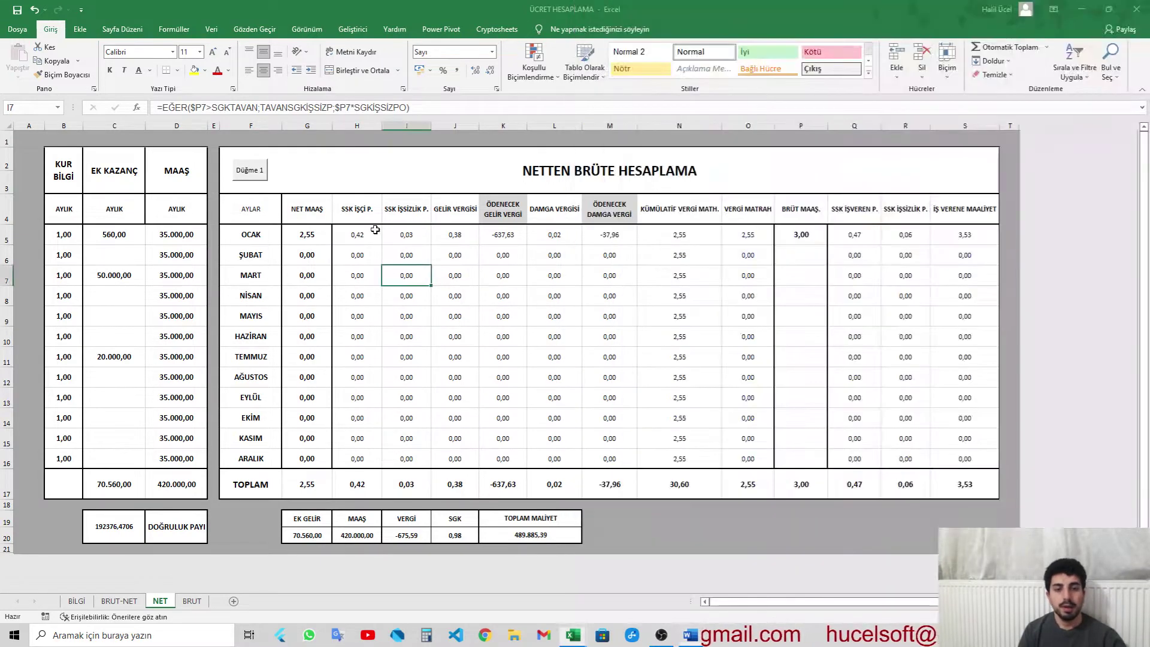
{"action": "left_click", "coordinate": [445, 288]}
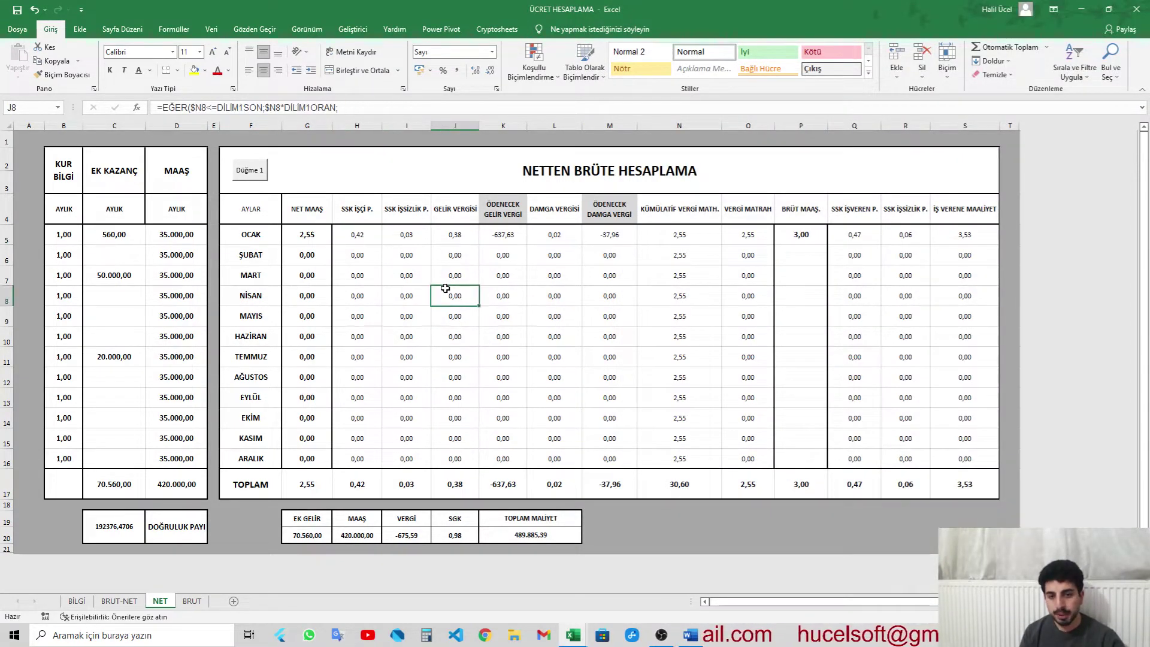
{"action": "key", "text": "alt+Tab"}
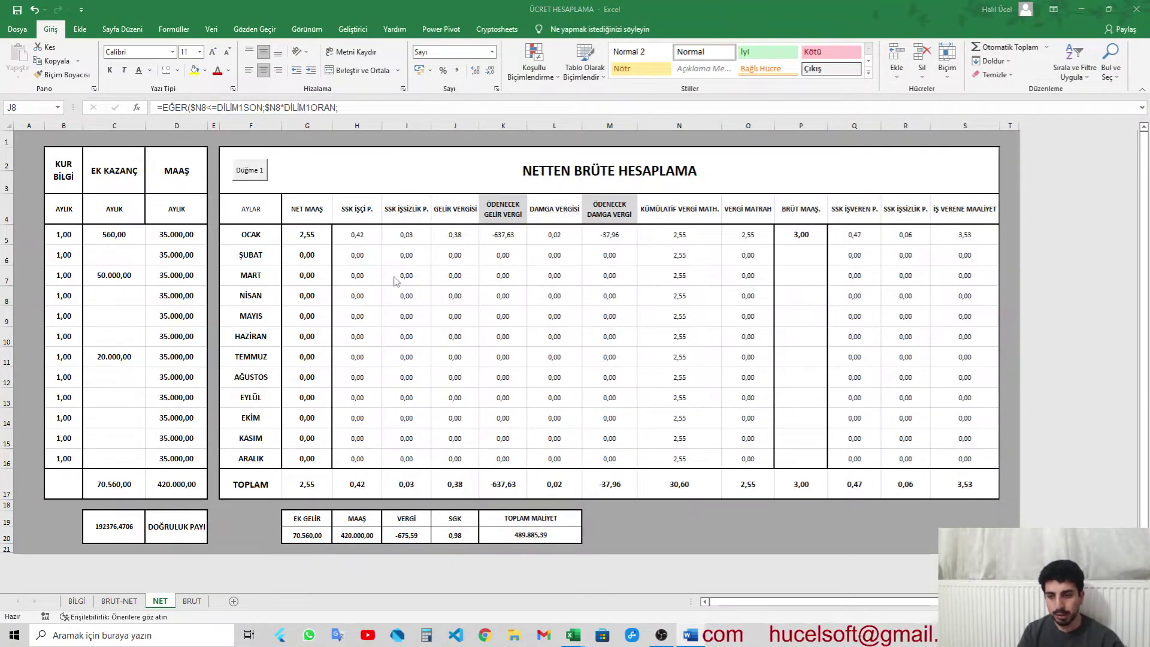
{"action": "key", "text": "alt+Tab"}
{"action": "key", "text": "alt+Tab"}
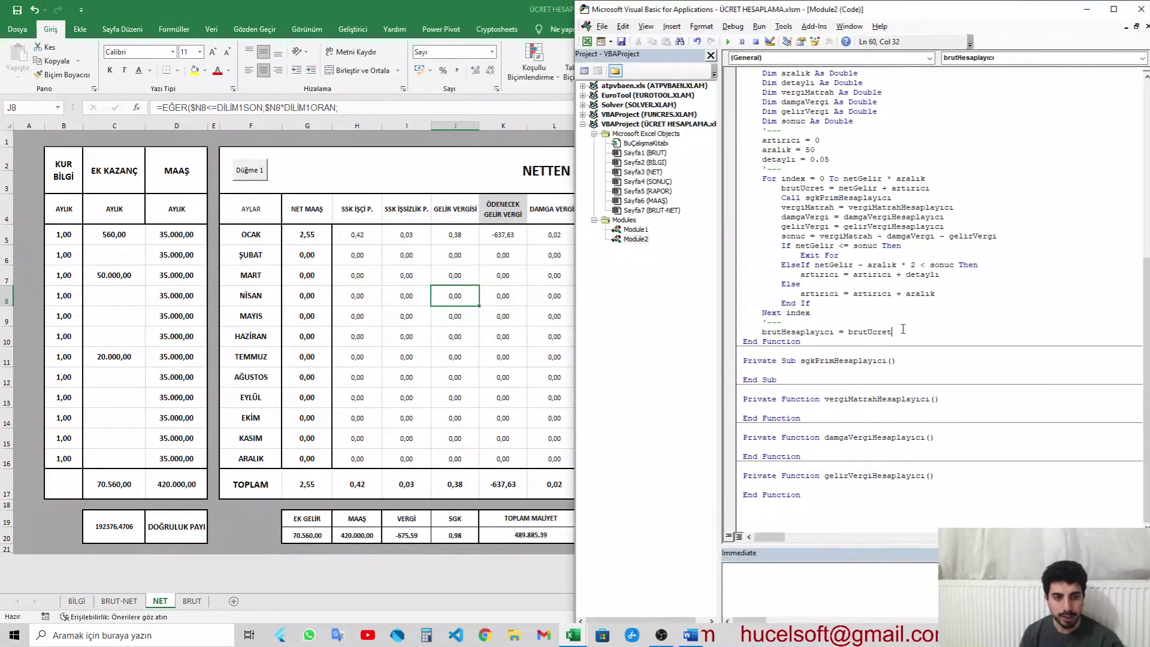
{"action": "scroll", "coordinate": [904, 329], "scroll_direction": "up", "scroll_amount": 1}
{"action": "scroll", "coordinate": [848, 247], "scroll_direction": "up", "scroll_amount": 4}
{"action": "scroll", "coordinate": [848, 248], "scroll_direction": "up", "scroll_amount": 2}
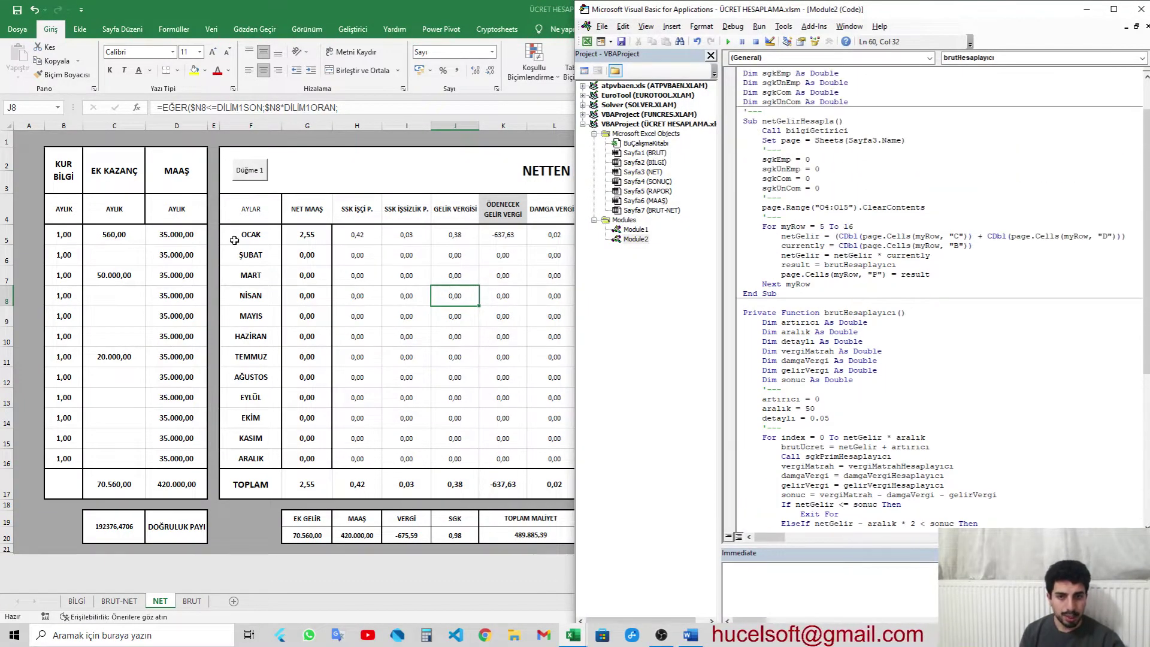
{"action": "left_click", "coordinate": [120, 603]}
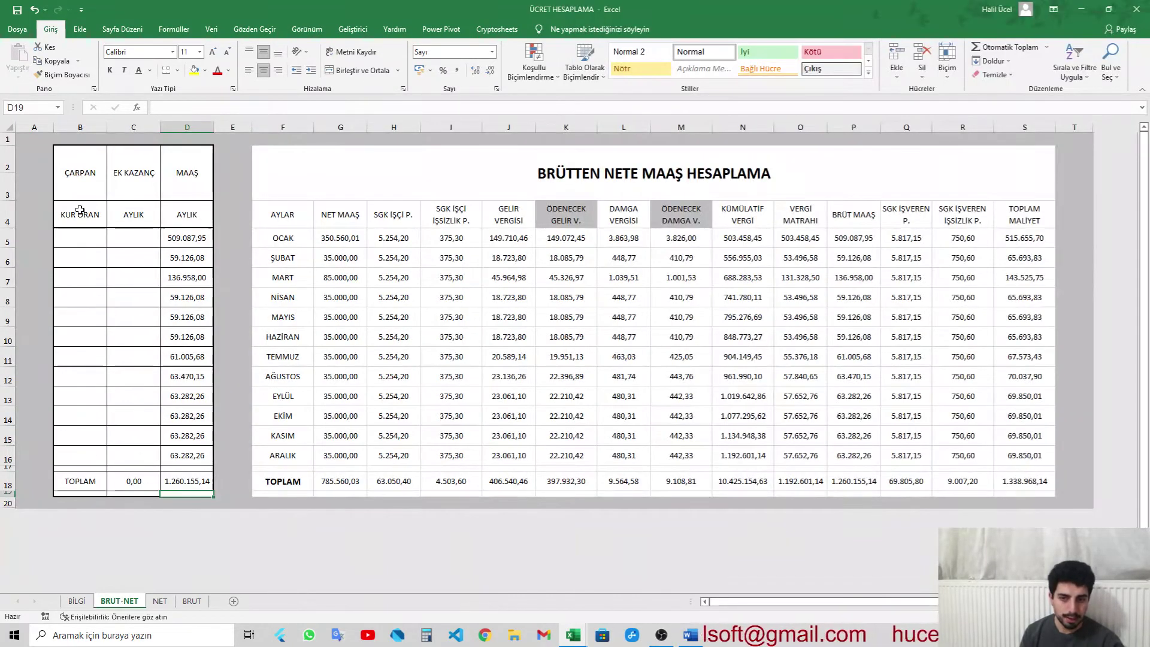
{"action": "left_click", "coordinate": [161, 601]}
{"action": "left_click", "coordinate": [70, 127]}
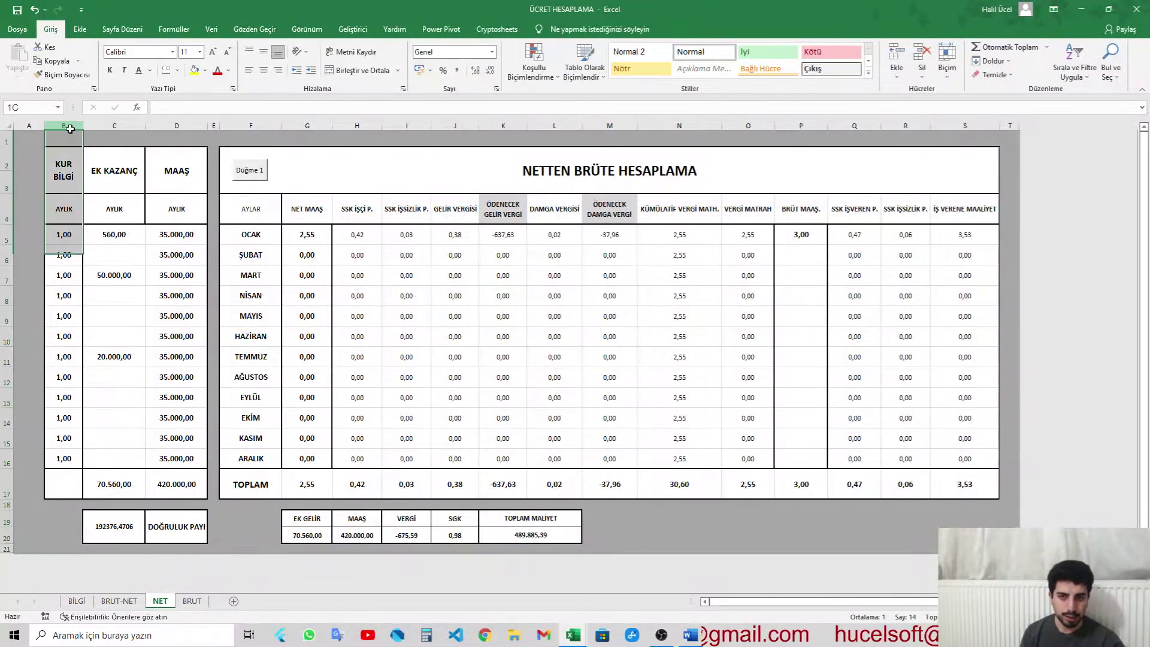
{"action": "left_click", "coordinate": [557, 162]}
{"action": "left_click", "coordinate": [485, 273]}
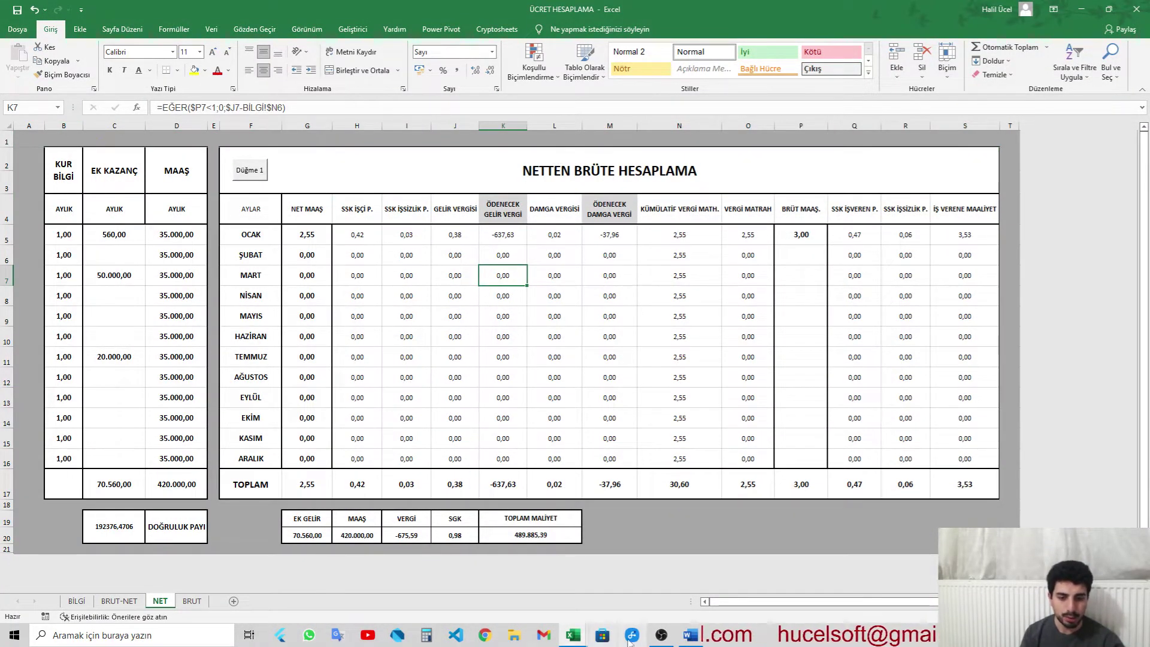
{"action": "mouse_move", "coordinate": [573, 635]}
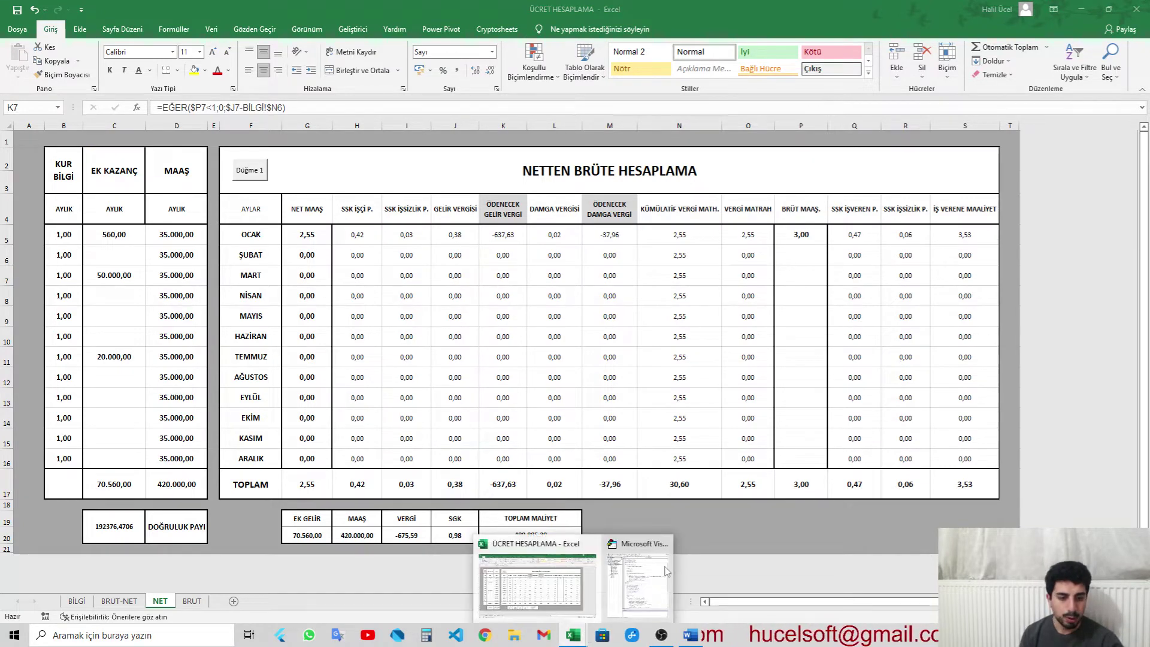
{"action": "left_click", "coordinate": [656, 544]}
Step: Add 'Dim currently As Double' in netGelirHesapla and remove the extra blank line
{"action": "left_click", "coordinate": [988, 236]}
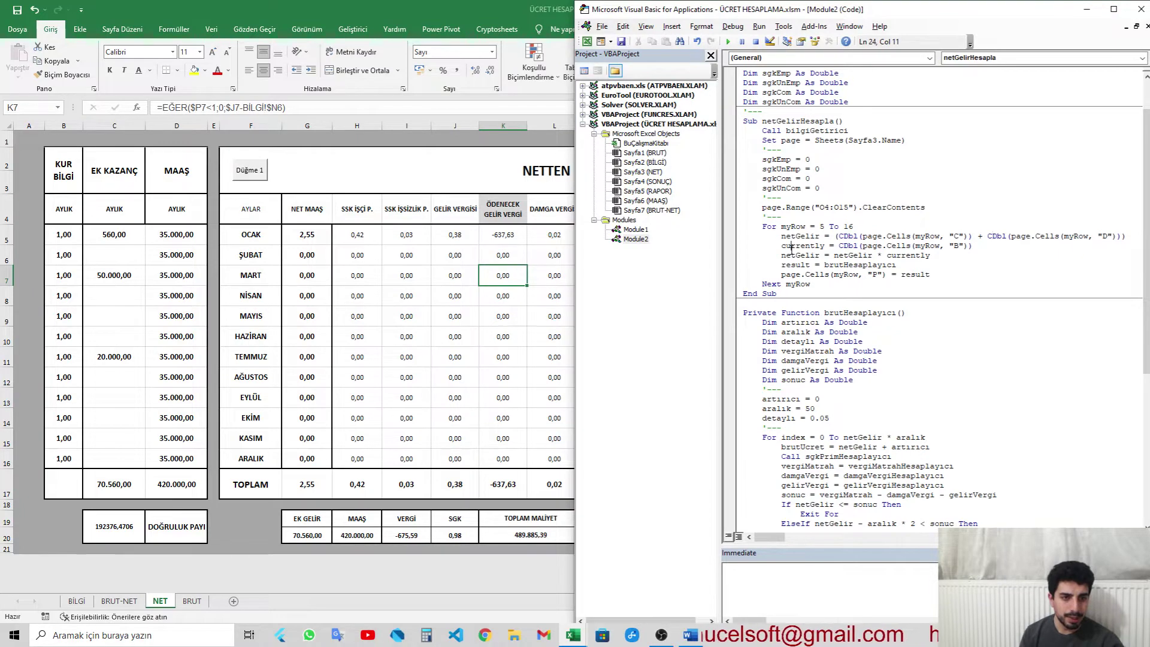
{"action": "left_click", "coordinate": [867, 130]}
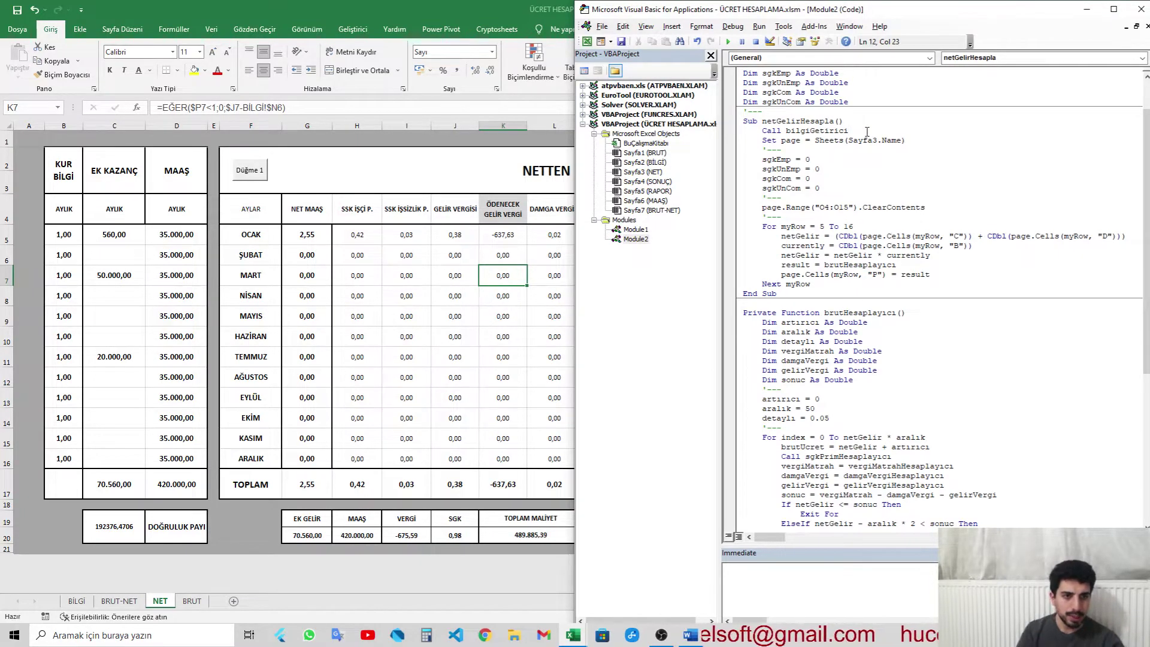
{"action": "key", "text": "Return"}
{"action": "key", "text": "Up"}
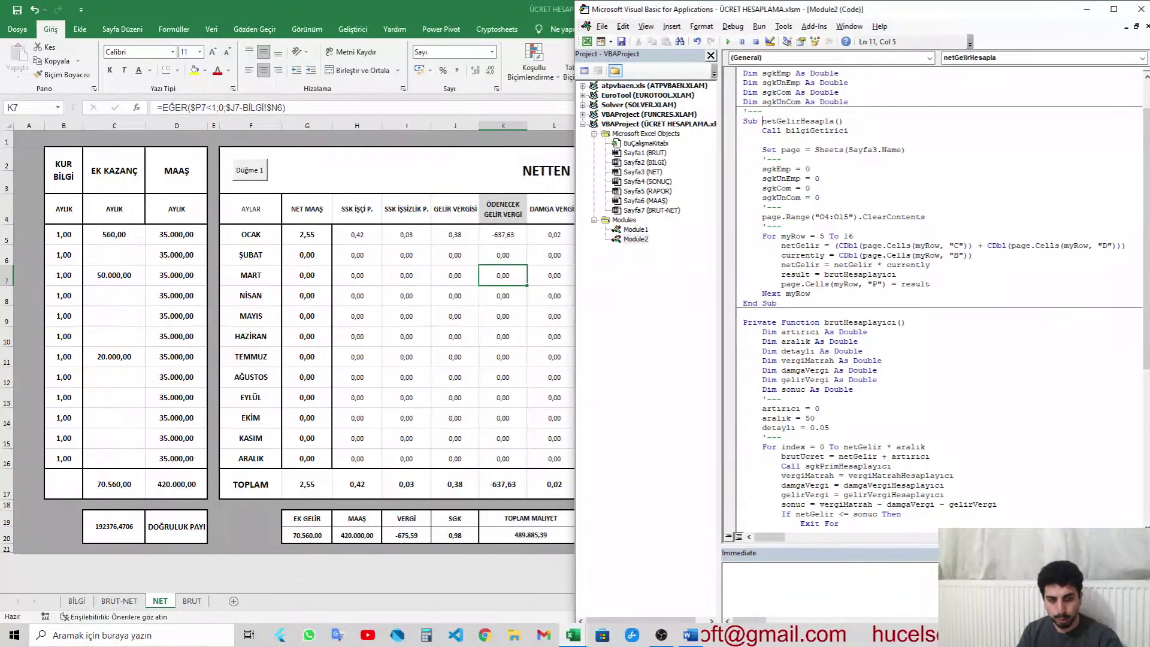
{"action": "key", "text": "End"}
{"action": "key", "text": "Return"}
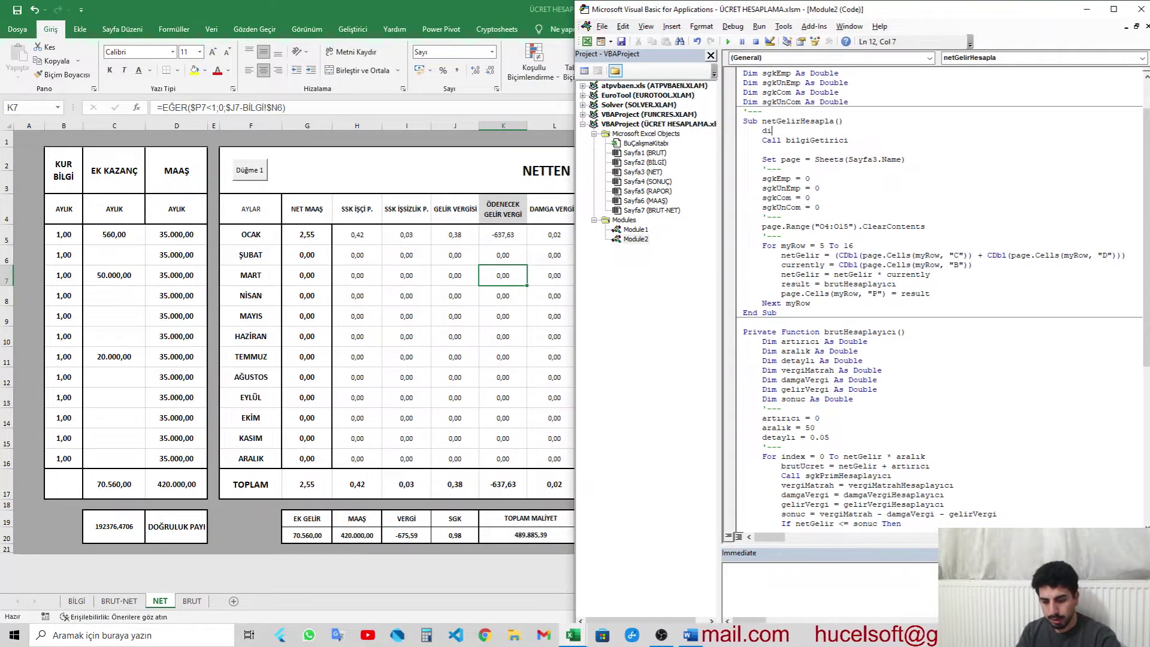
{"action": "type", "text": "m current"}
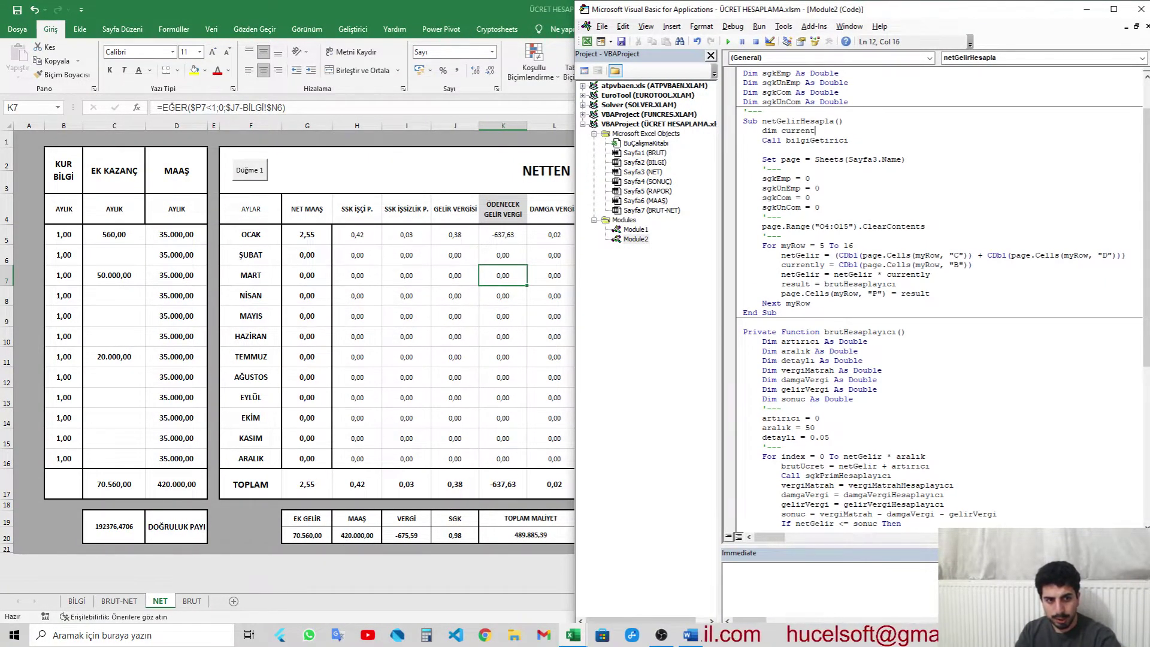
{"action": "type", "text": "ly "}
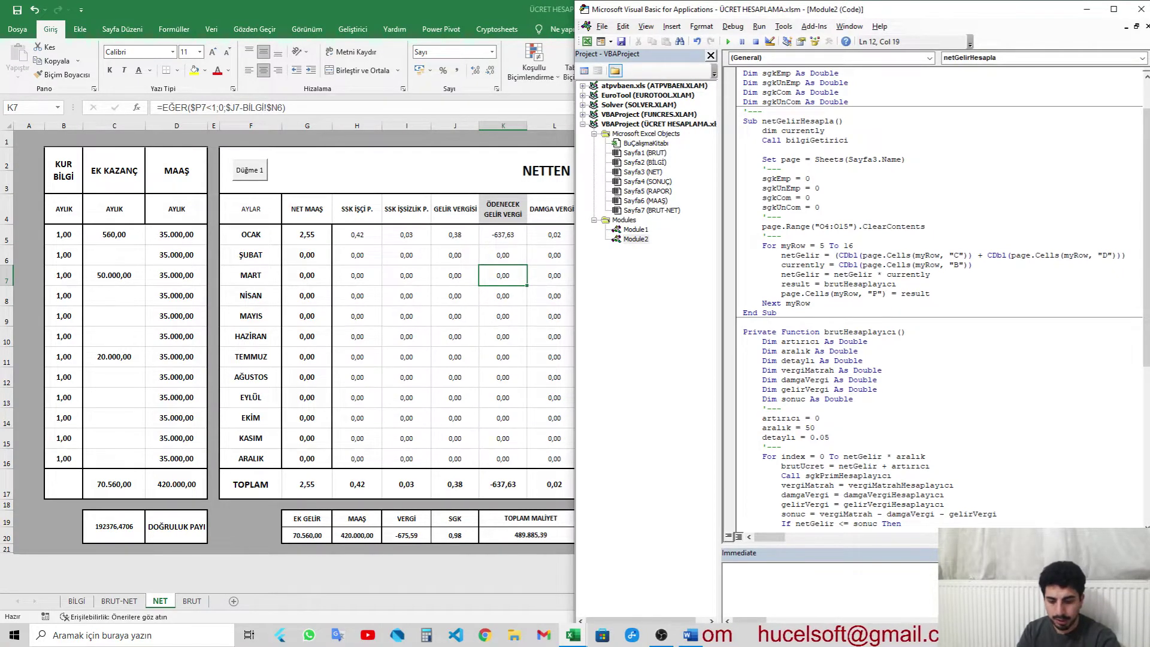
{"action": "type", "text": "as doub"}
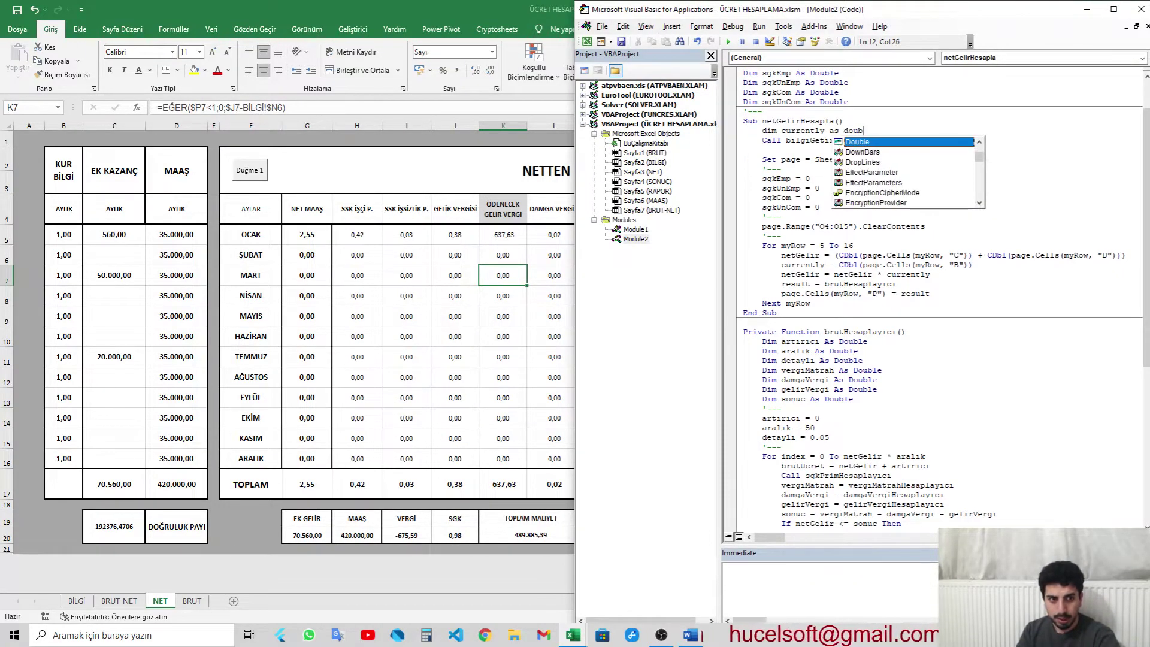
{"action": "key", "text": "Tab"}
{"action": "key", "text": "Down"}
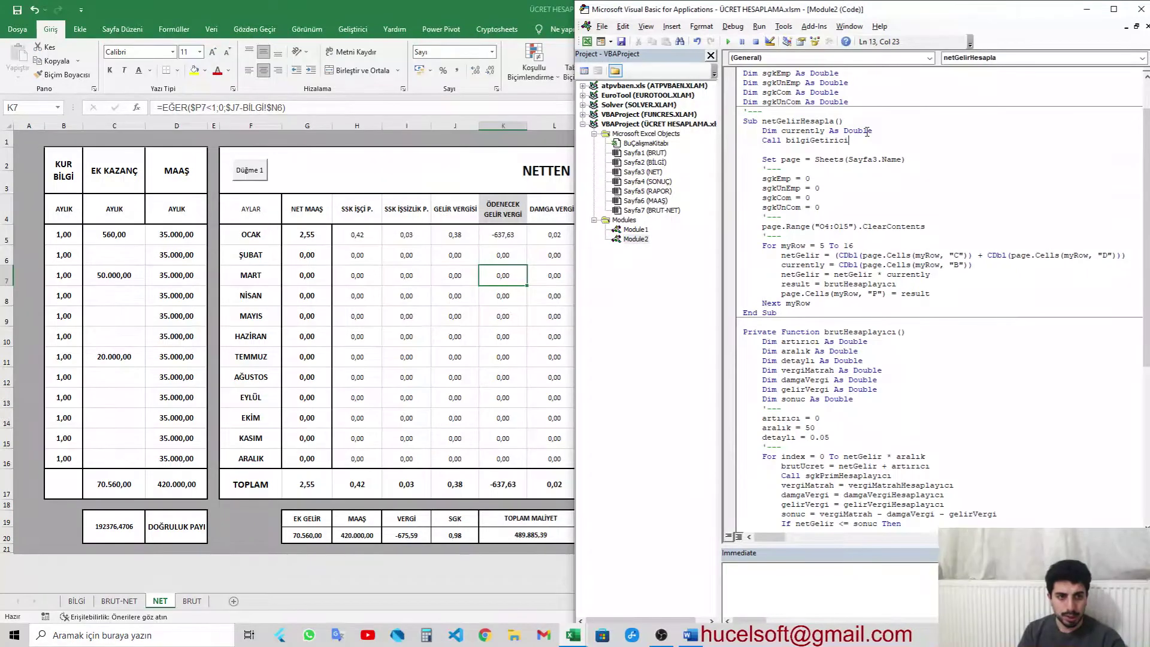
{"action": "key", "text": "BackSpace"}
{"action": "key", "text": "BackSpace"}
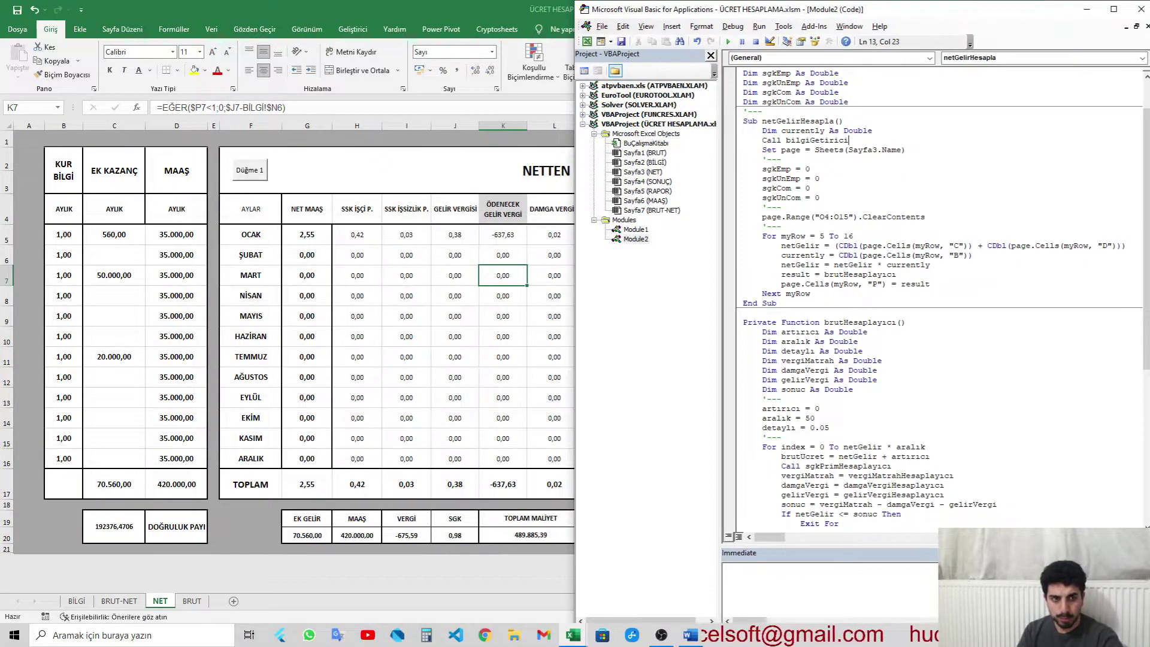
{"action": "scroll", "coordinate": [952, 269], "scroll_direction": "up", "scroll_amount": 2}
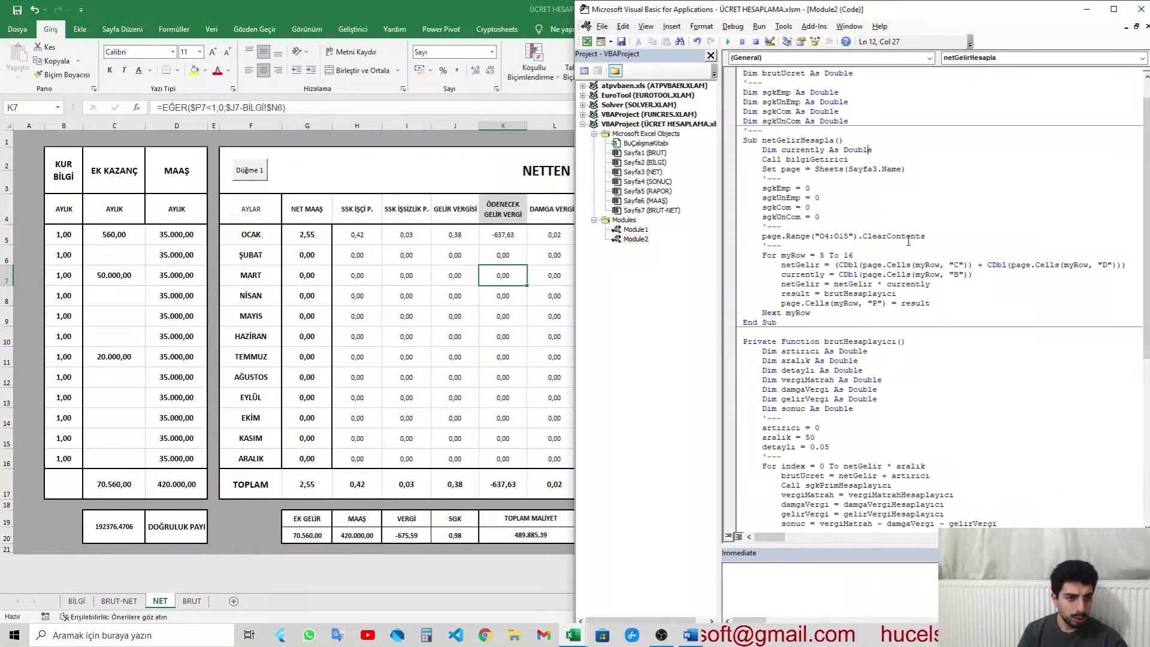
{"action": "scroll", "coordinate": [952, 269], "scroll_direction": "down", "scroll_amount": 1}
{"action": "left_click", "coordinate": [952, 270]}
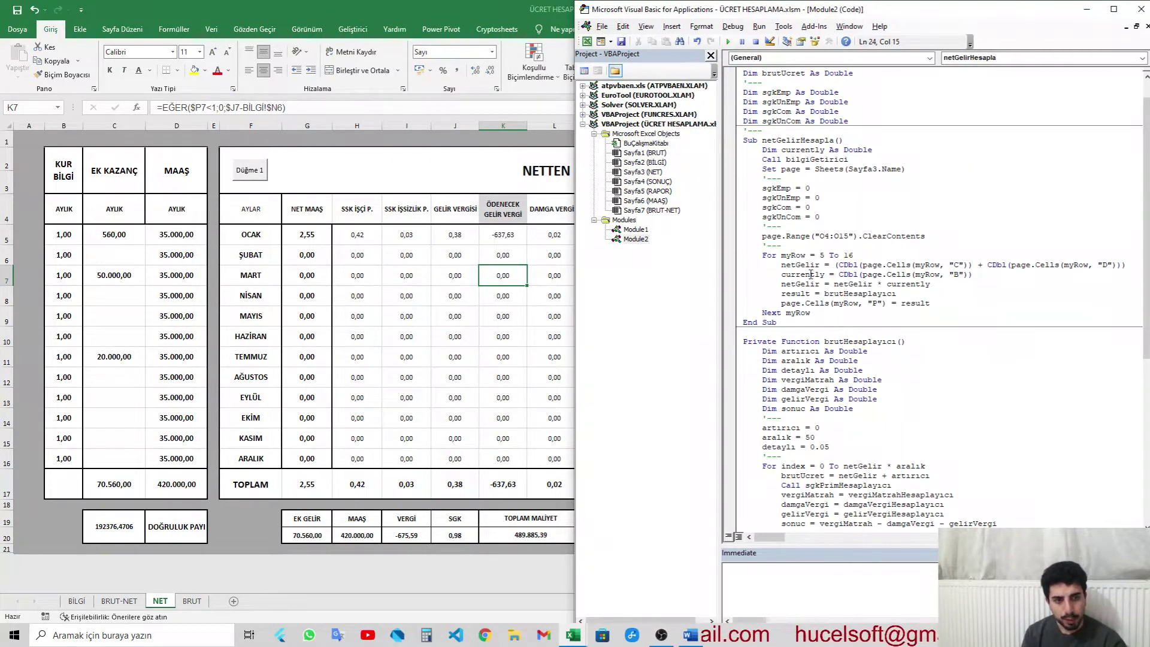
{"action": "key", "text": "Down"}
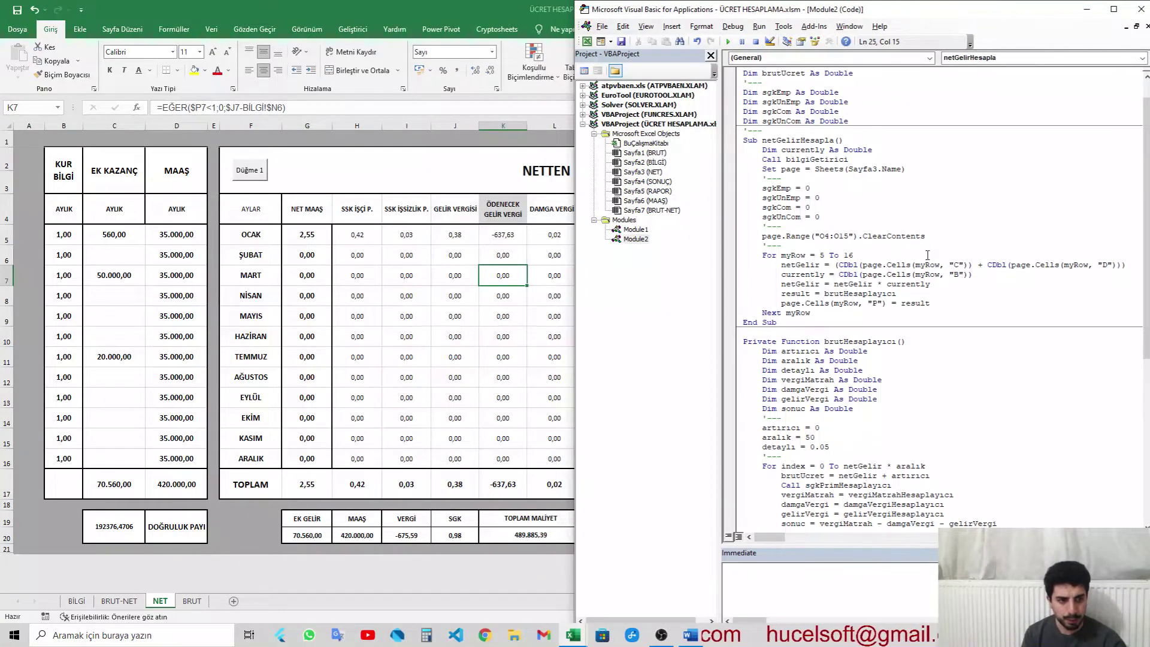
{"action": "left_click", "coordinate": [932, 274]}
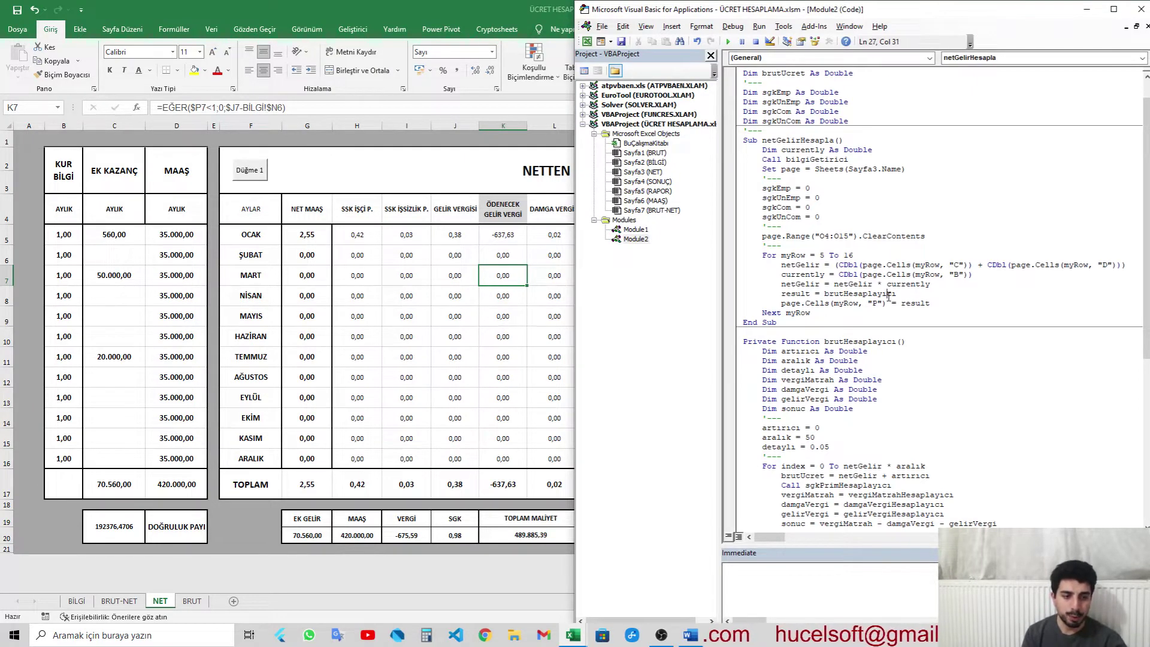
{"action": "scroll", "coordinate": [934, 304], "scroll_direction": "down", "scroll_amount": 3}
{"action": "scroll", "coordinate": [934, 304], "scroll_direction": "down", "scroll_amount": 2}
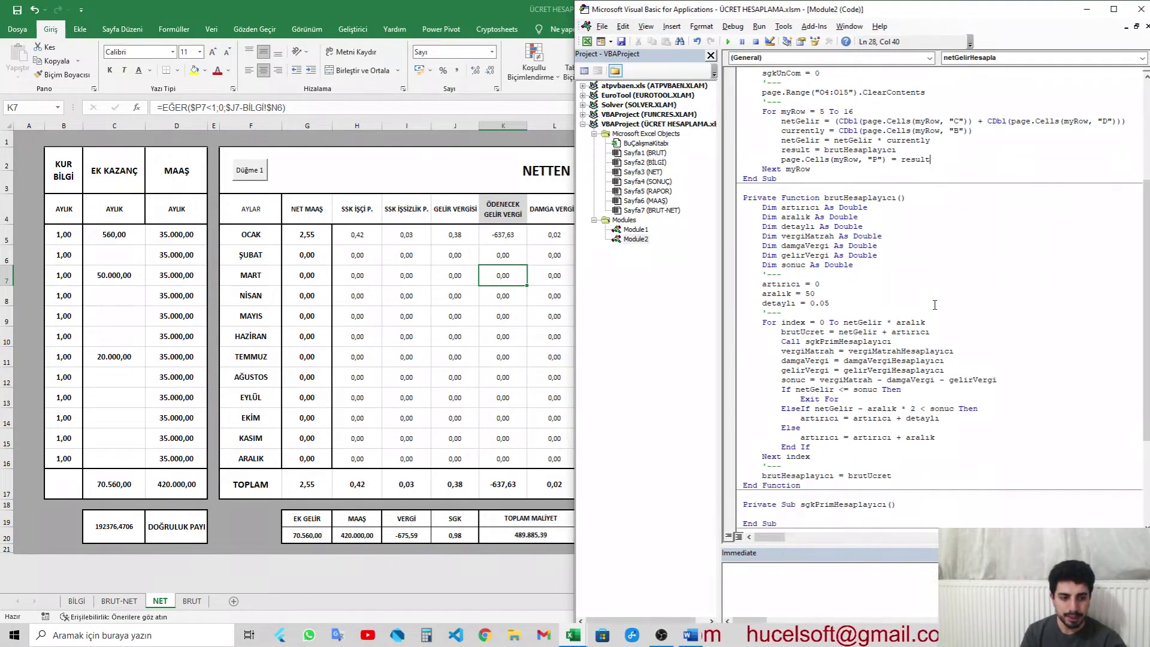
{"action": "left_click", "coordinate": [878, 335]}
{"action": "left_click", "coordinate": [810, 333]}
{"action": "scroll", "coordinate": [811, 334], "scroll_direction": "down", "scroll_amount": 2}
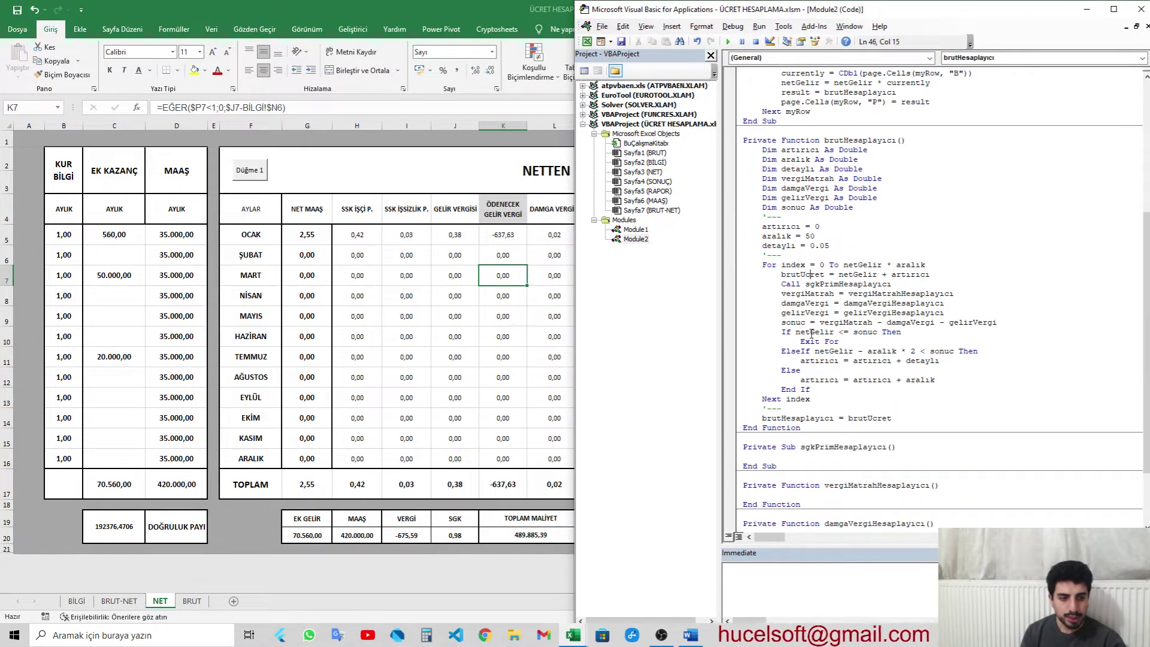
{"action": "scroll", "coordinate": [812, 334], "scroll_direction": "down", "scroll_amount": 3}
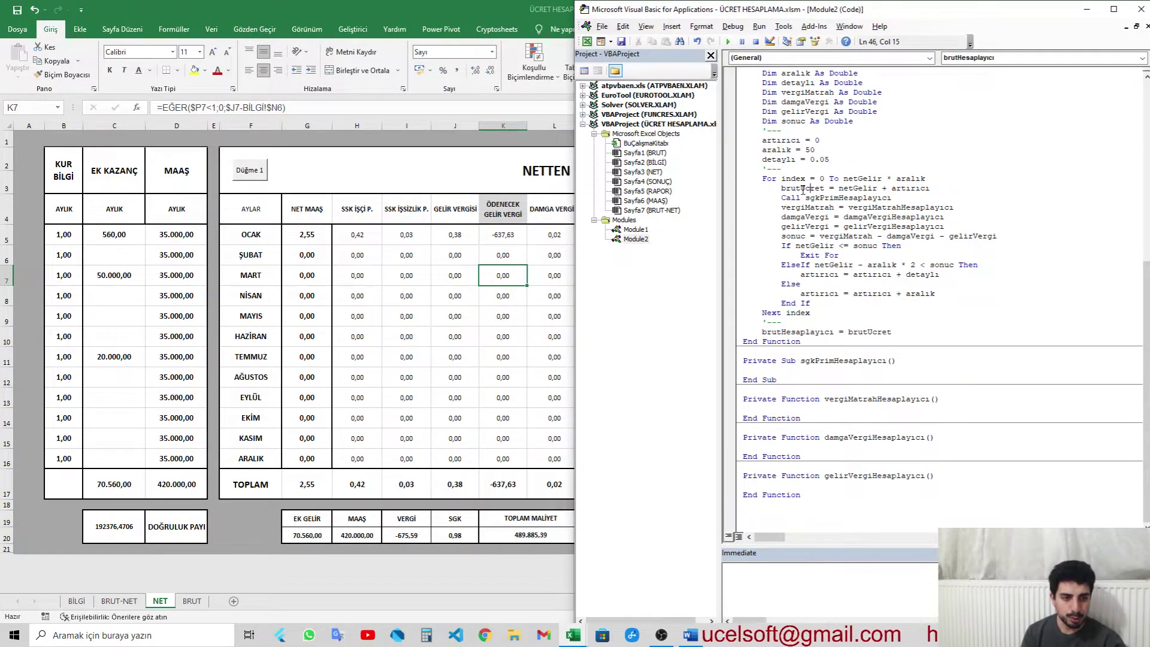
{"action": "left_click_drag", "start_coordinate": [803, 190], "coordinate": [870, 304]}
{"action": "left_click", "coordinate": [884, 208]}
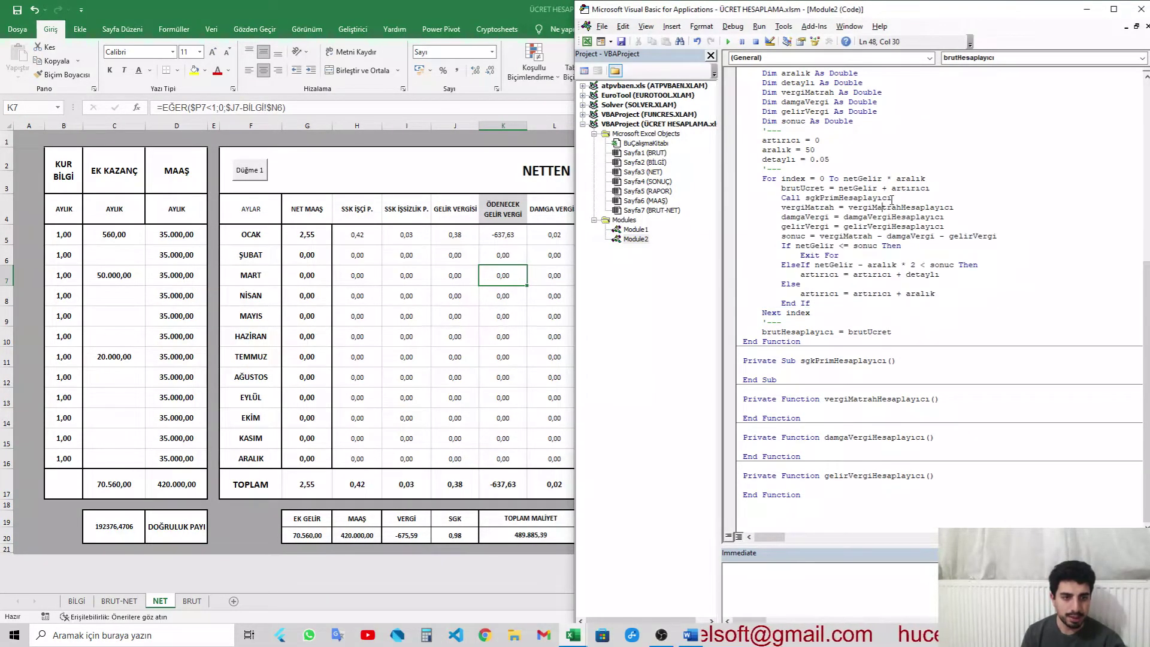
{"action": "left_click", "coordinate": [809, 226]}
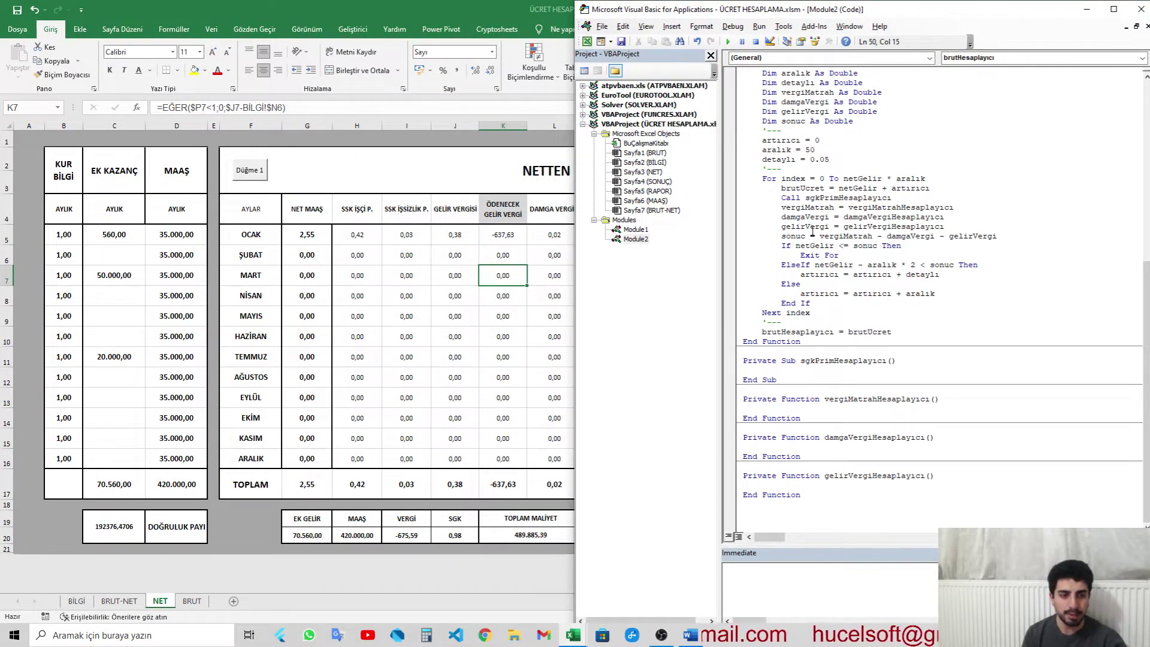
{"action": "scroll", "coordinate": [812, 232], "scroll_direction": "up", "scroll_amount": 2}
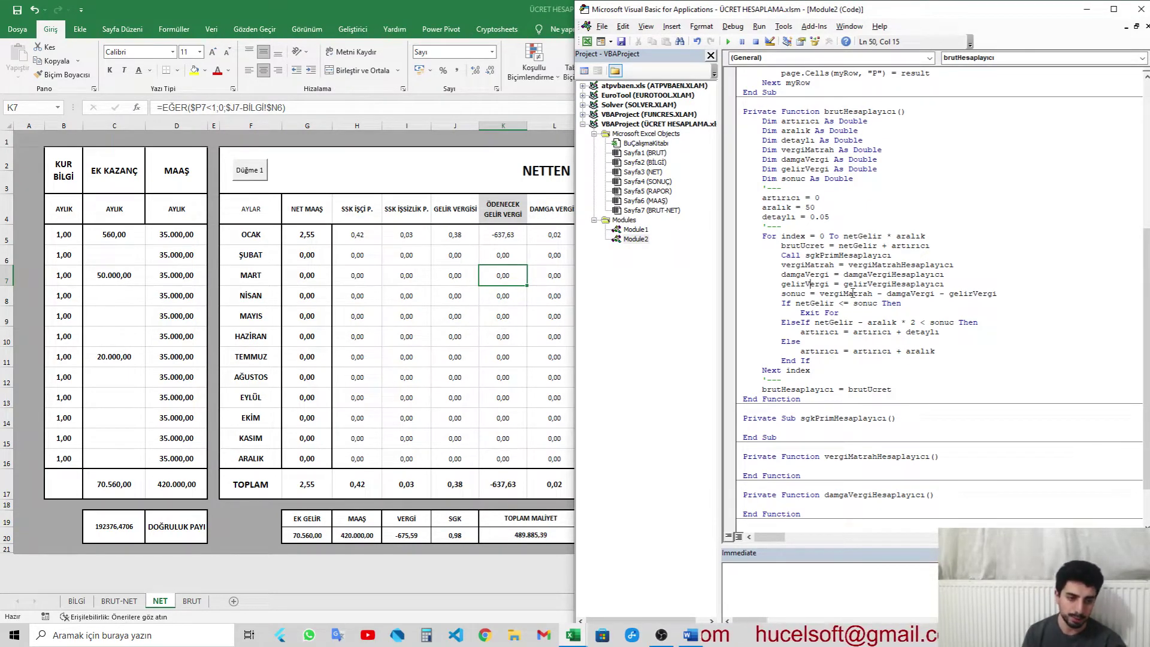
{"action": "left_click", "coordinate": [888, 426]}
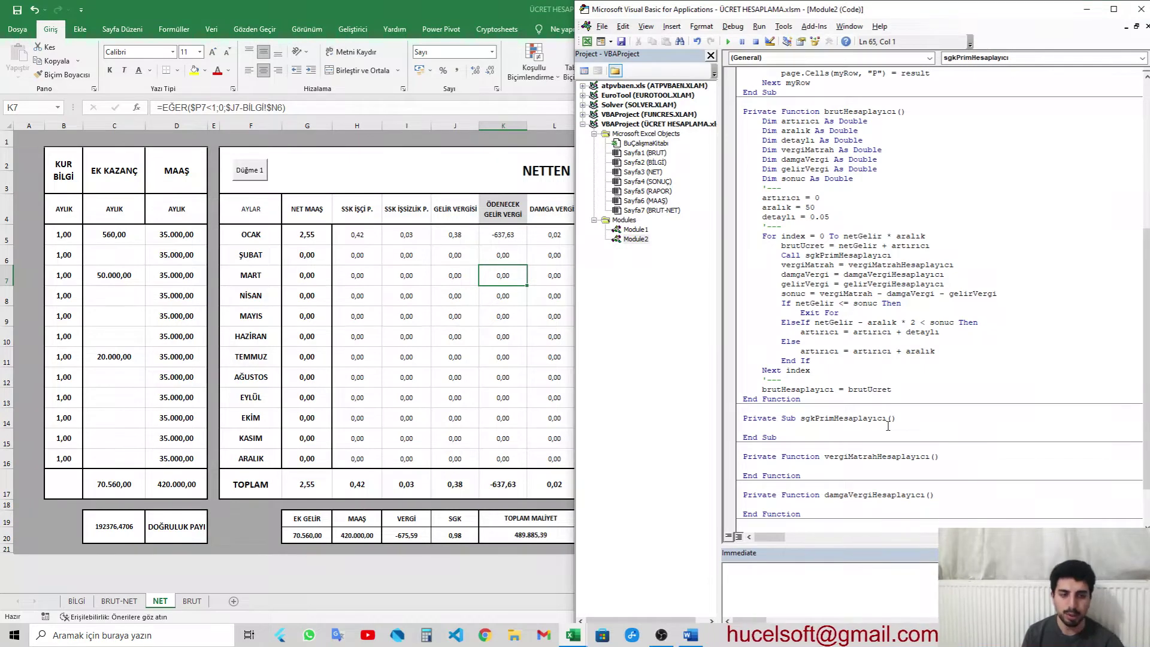
Step: Start an 'if' line in sgkPrimHesaplayıcı, then bring the Excel NET sheet to the front
{"action": "scroll", "coordinate": [888, 425], "scroll_direction": "down", "scroll_amount": 2}
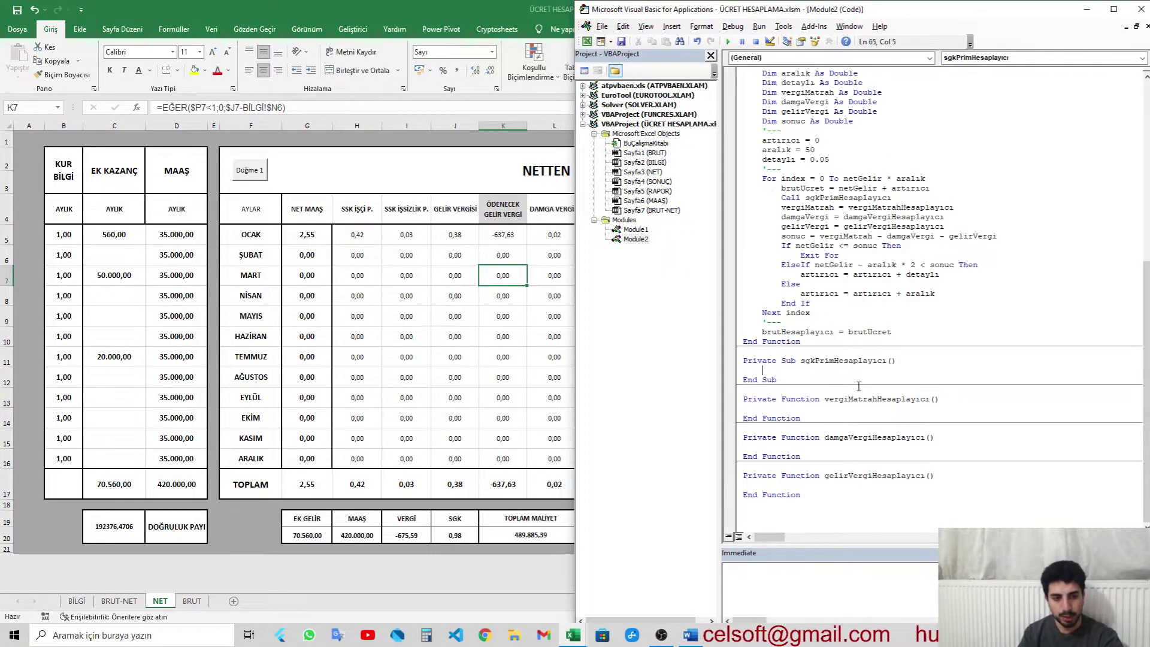
{"action": "type", "text": "if"}
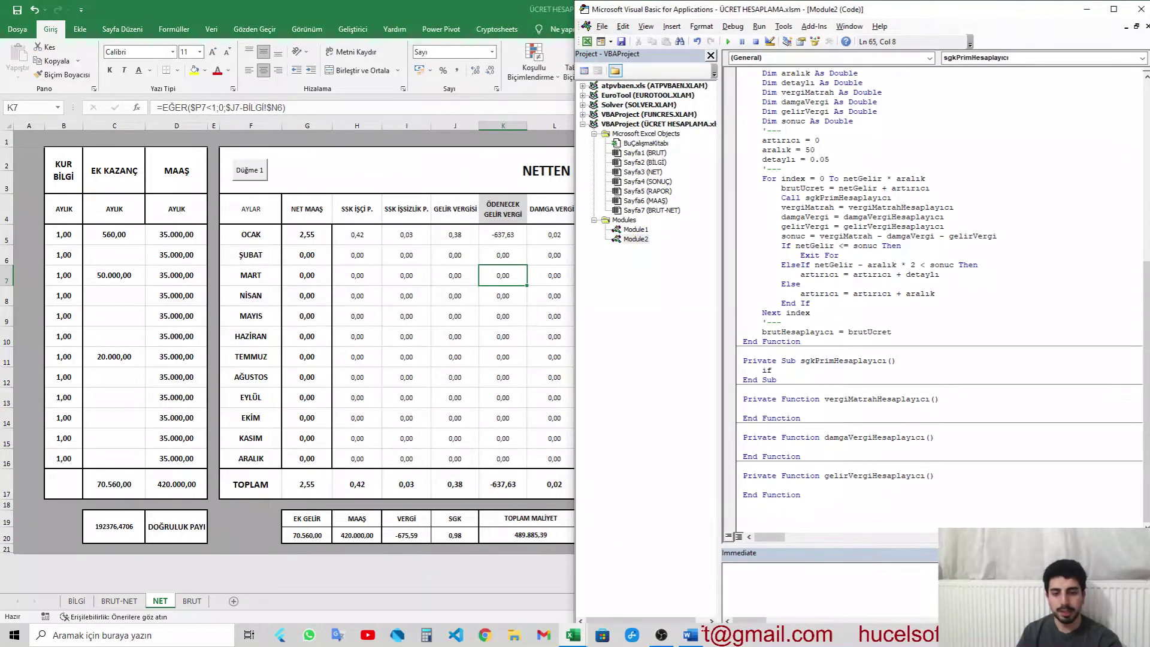
{"action": "left_click", "coordinate": [251, 483]}
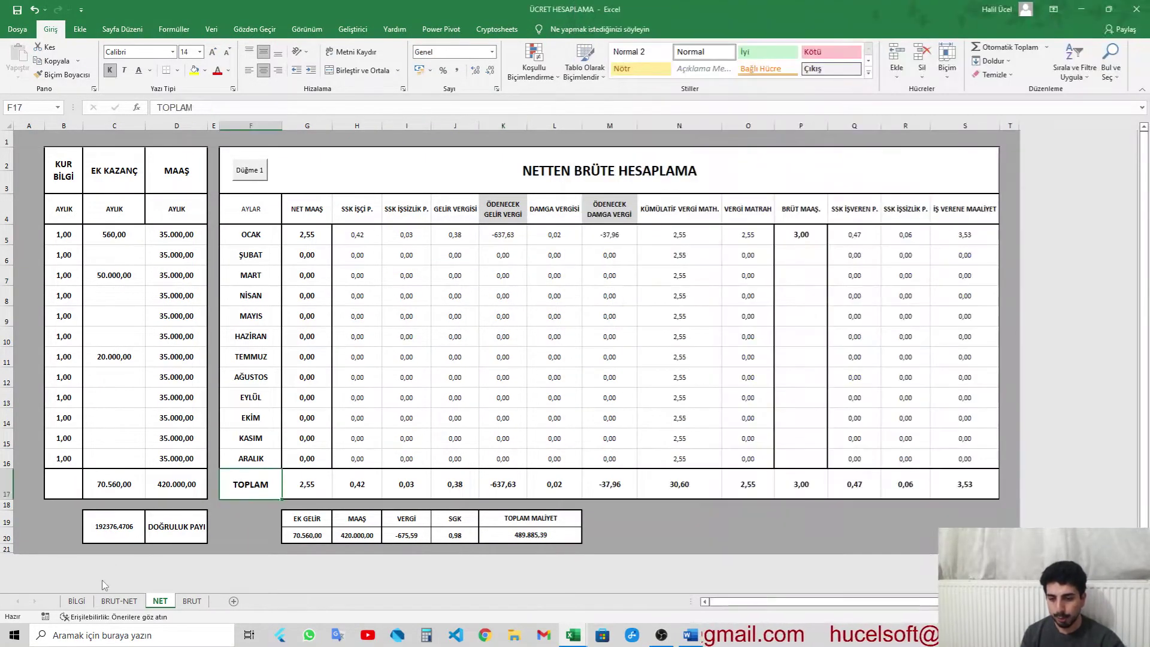
Step: On the BİLGİ sheet, check the SGK ceiling formula in D6 and rates in H10:H14, then return to VBA
{"action": "left_click", "coordinate": [76, 601]}
{"action": "left_click", "coordinate": [419, 247]}
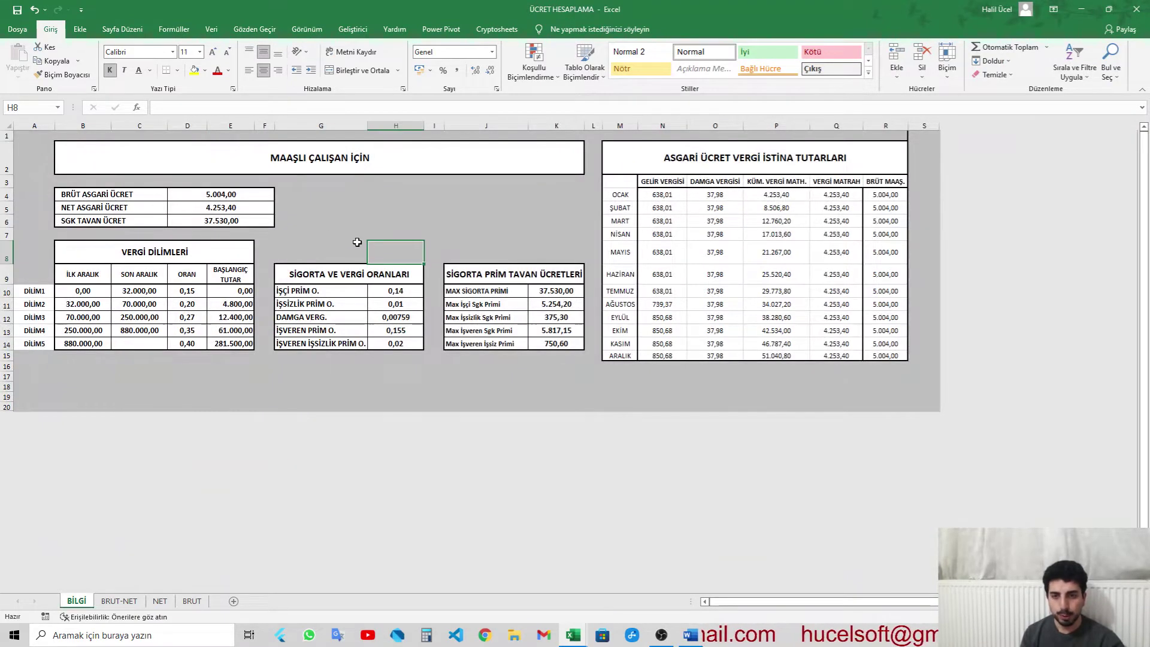
{"action": "left_click", "coordinate": [236, 223]}
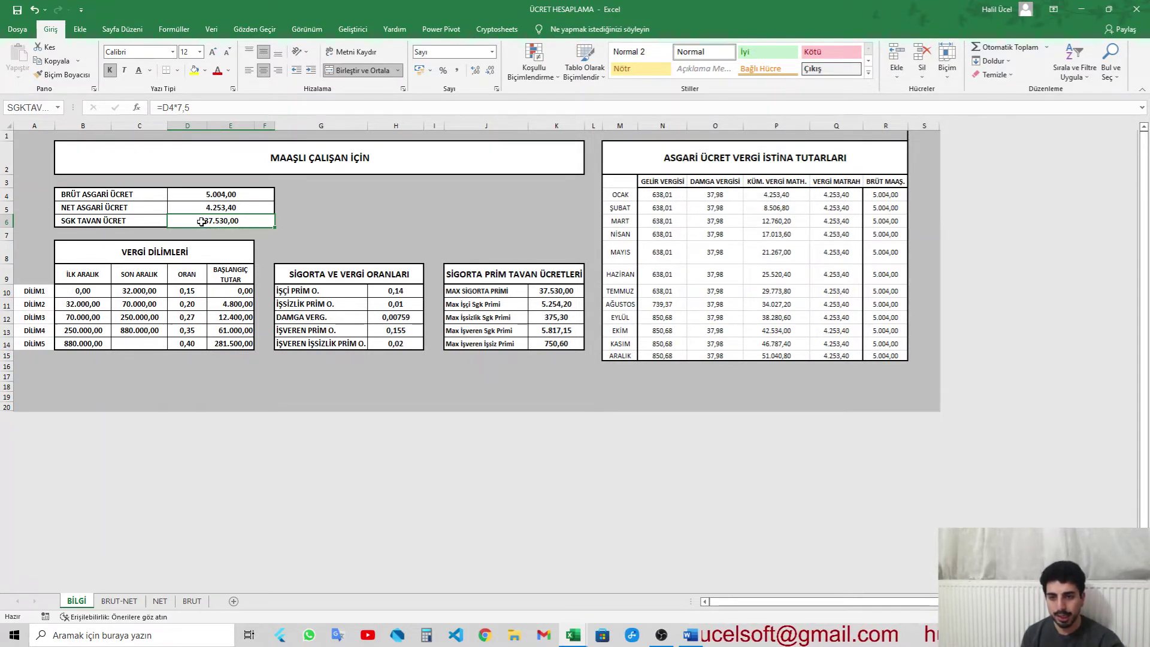
{"action": "left_click", "coordinate": [298, 213]}
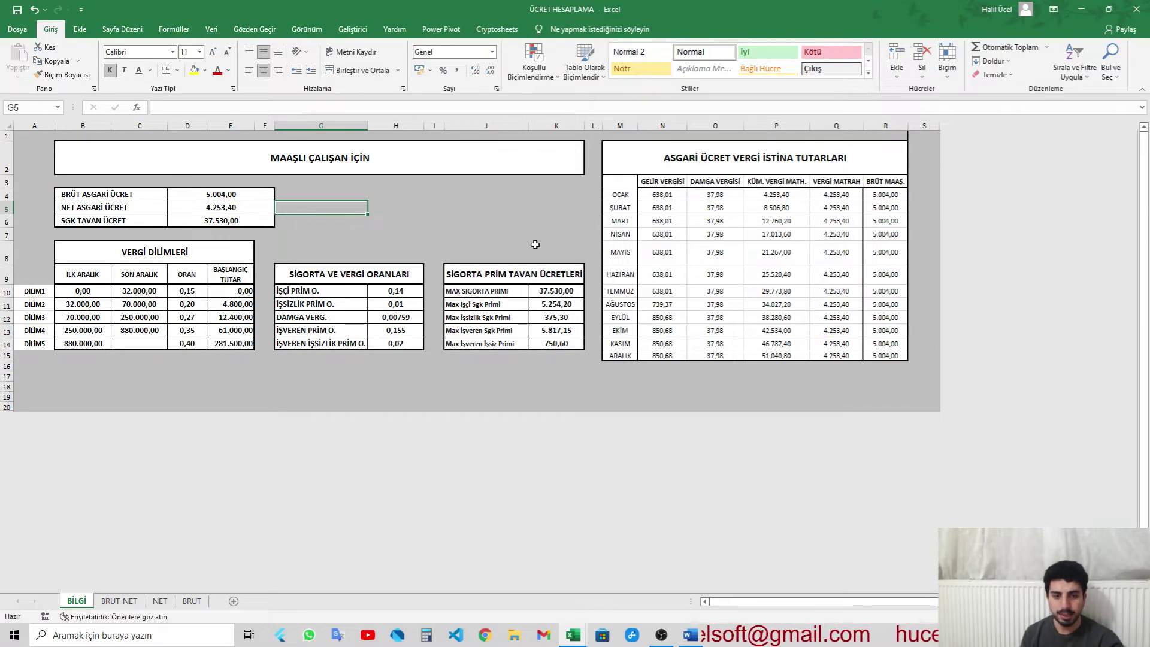
{"action": "left_click_drag", "start_coordinate": [550, 303], "coordinate": [554, 343]}
{"action": "left_click_drag", "start_coordinate": [392, 290], "coordinate": [393, 341]}
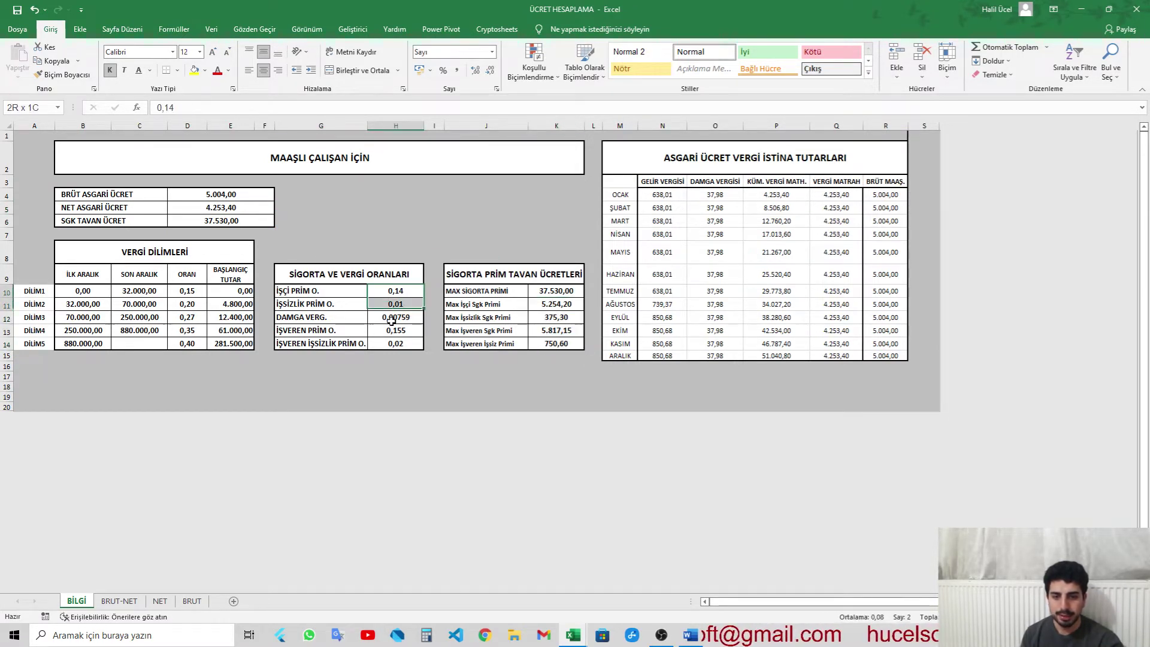
{"action": "left_click", "coordinate": [465, 221]}
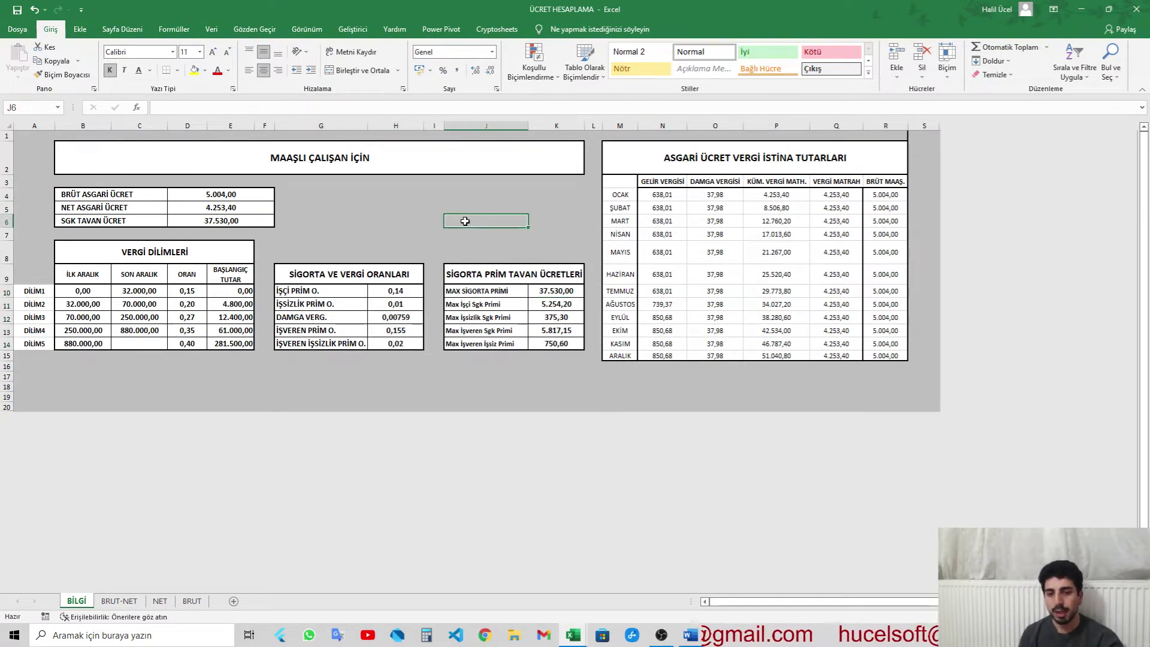
{"action": "key", "text": "alt+F11"}
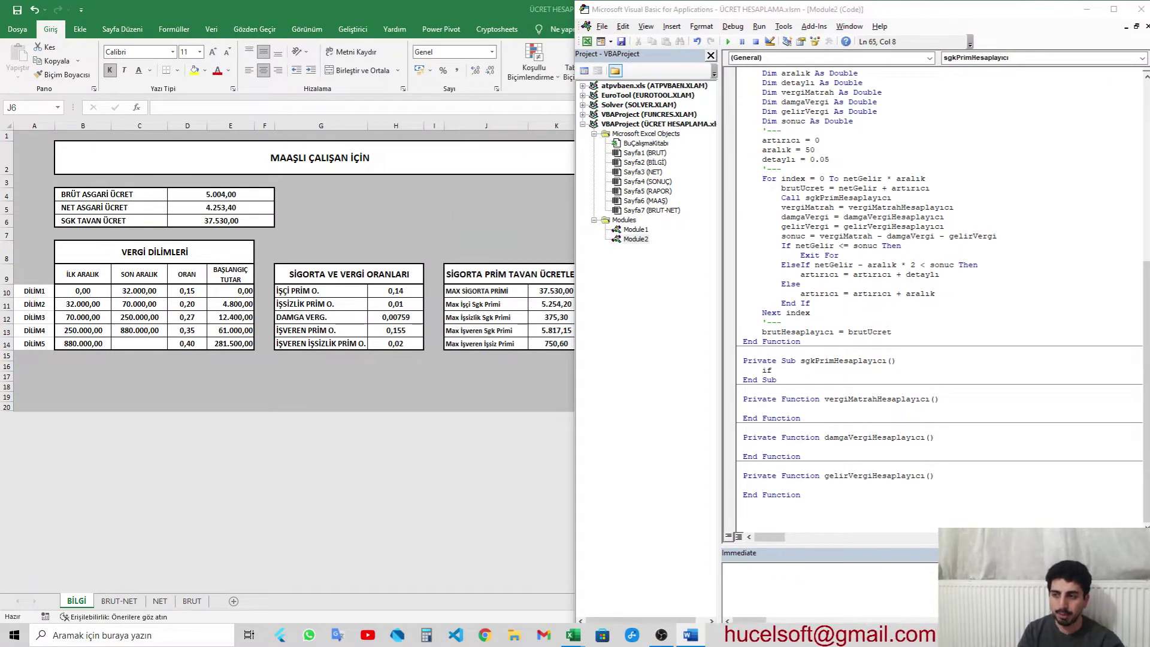
Step: Copy brutUcret into the sgkPrimHesaplayıcı If condition, add '>', and delete the invalid 'bilgi.' text
{"action": "left_click", "coordinate": [805, 371]}
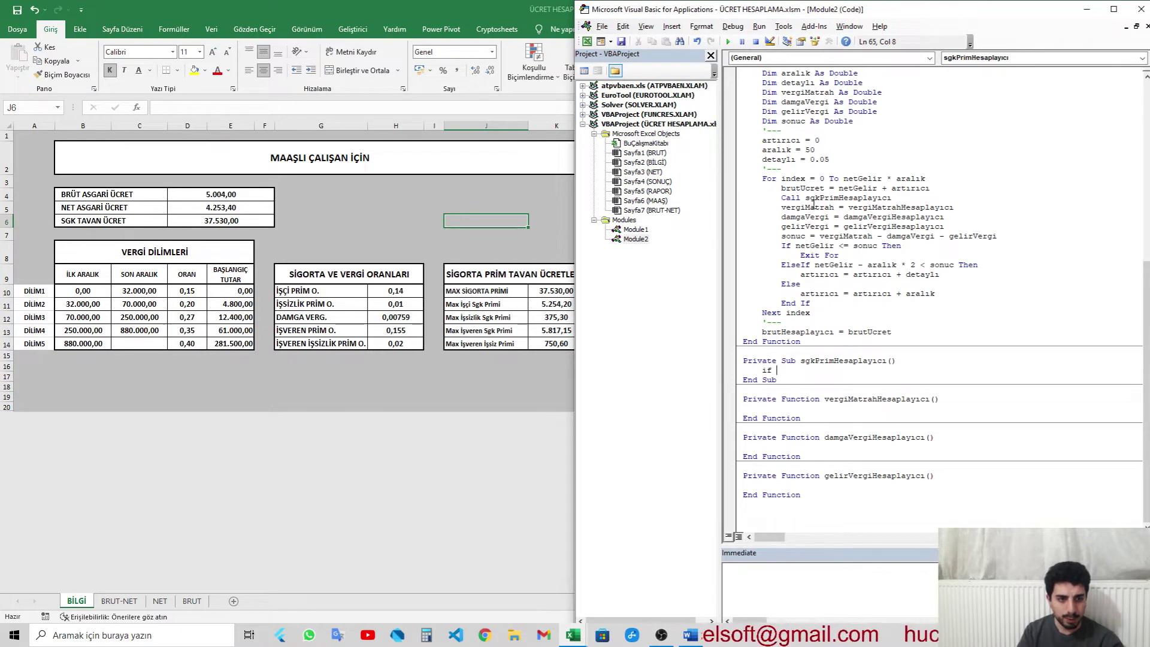
{"action": "left_click", "coordinate": [825, 268]}
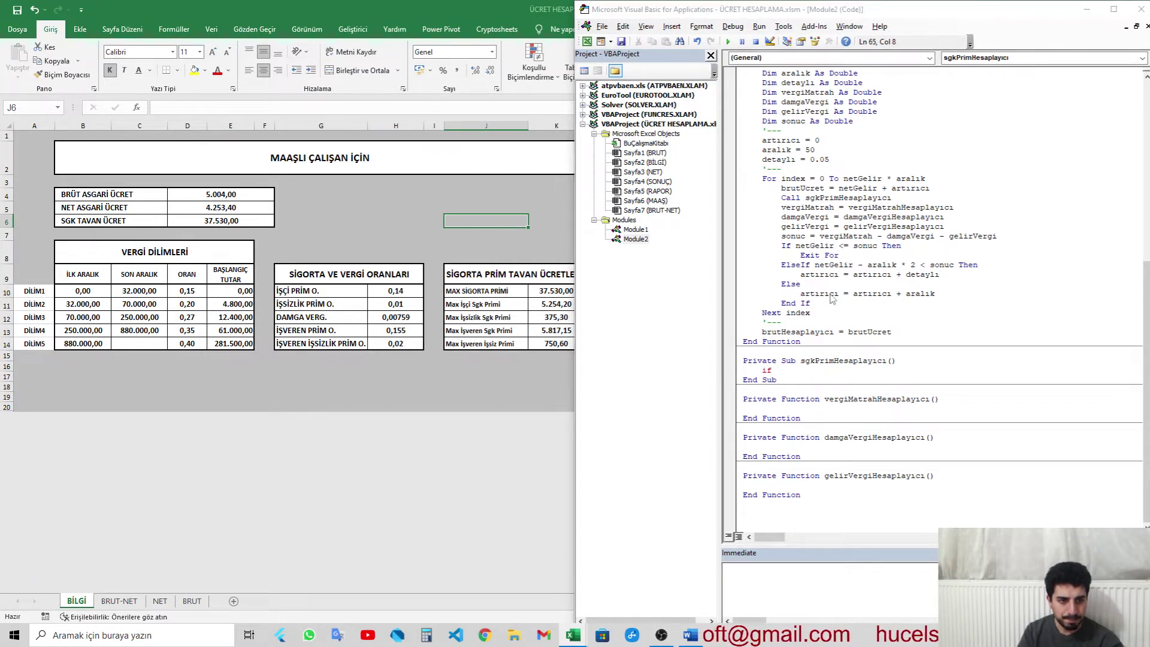
{"action": "key", "text": "Return"}
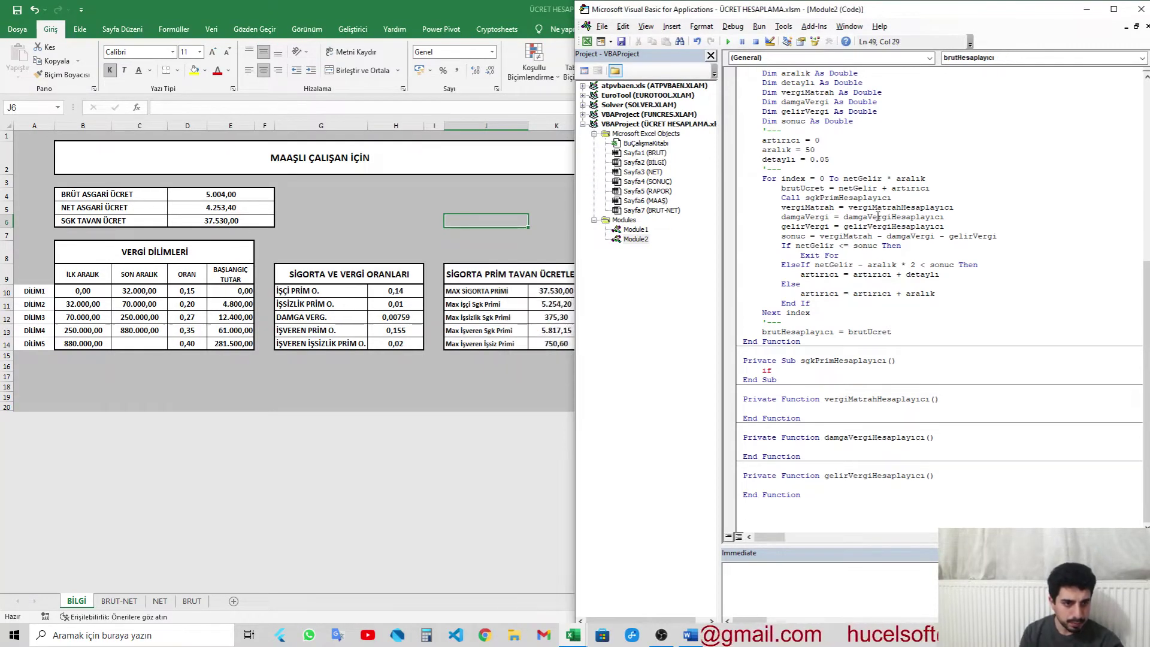
{"action": "left_click", "coordinate": [811, 188]}
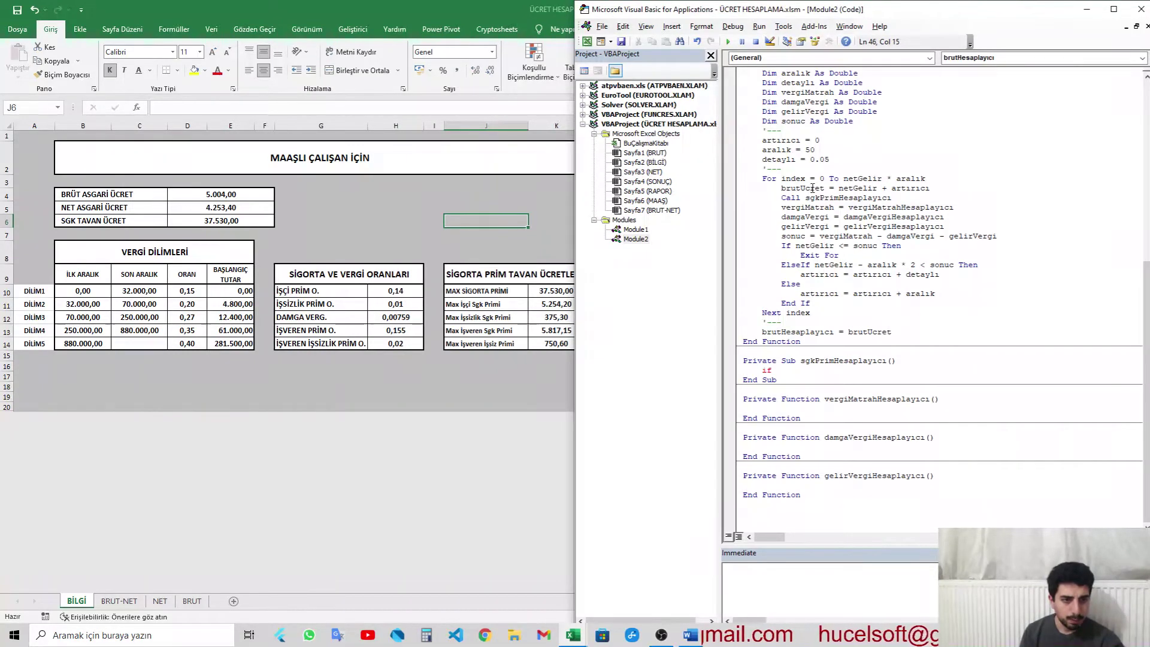
{"action": "double_click", "coordinate": [812, 188]}
{"action": "key", "text": "ctrl+c"}
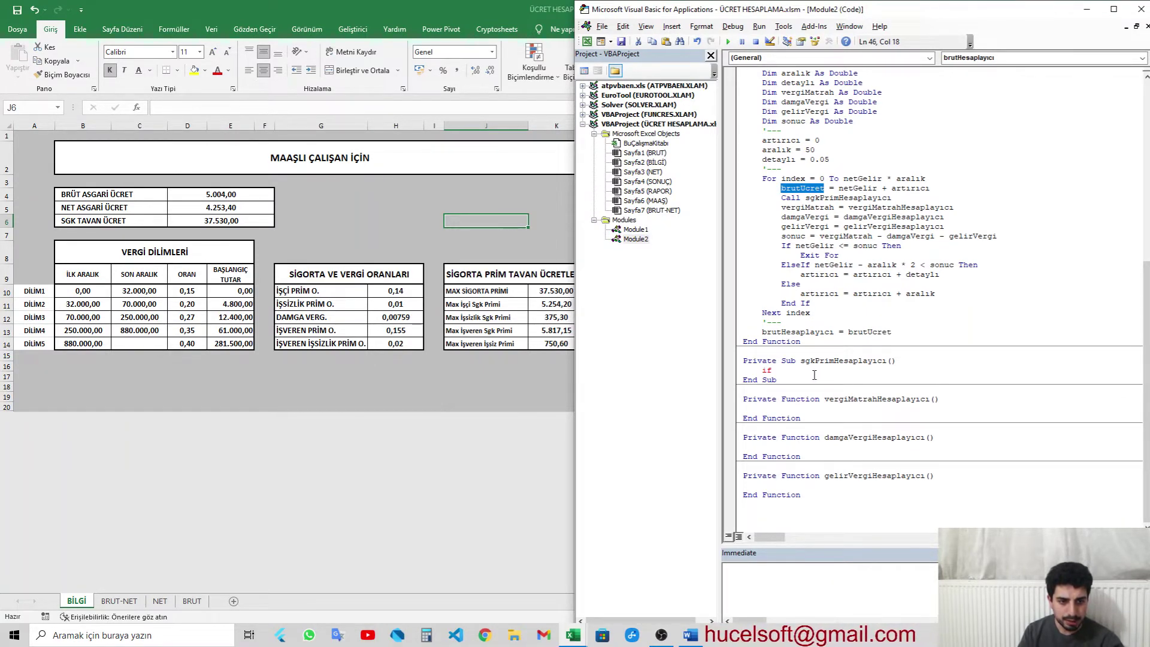
{"action": "left_click", "coordinate": [815, 375]}
{"action": "key", "text": "ctrl+v"}
{"action": "type", "text": ">"}
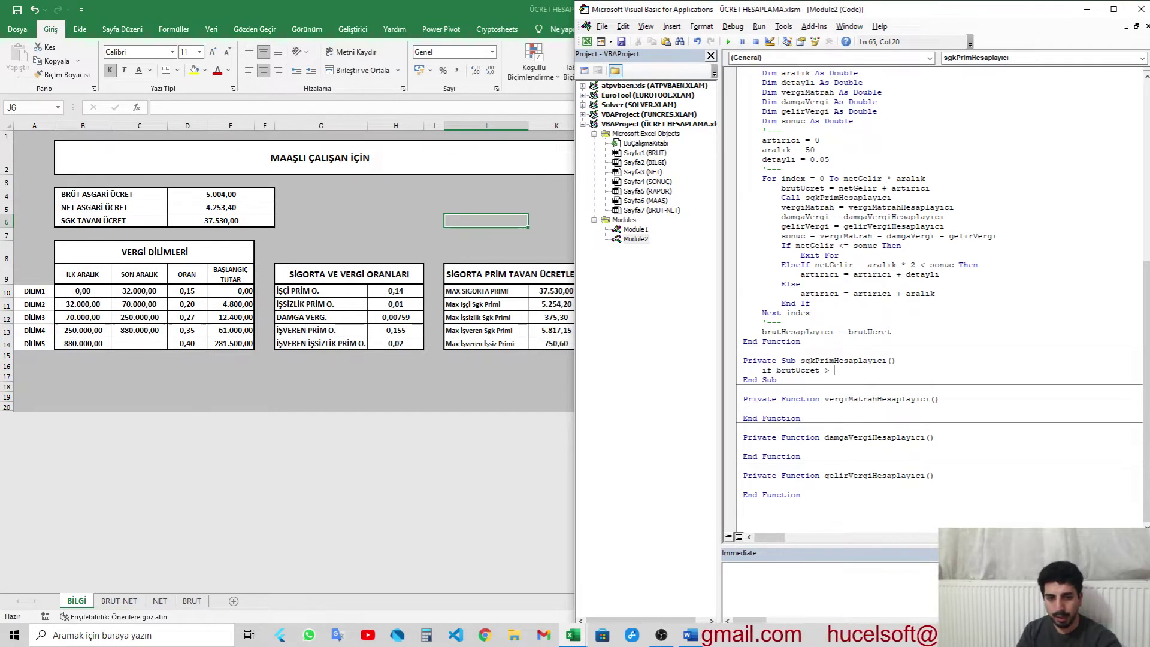
{"action": "type", "text": " bilgi."}
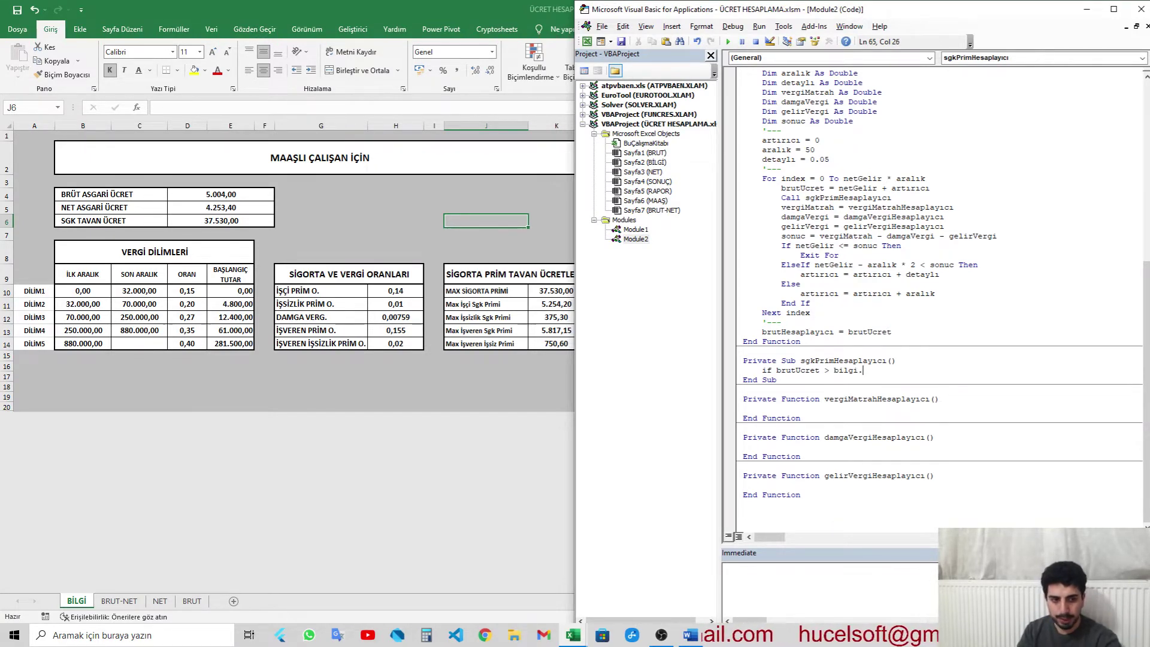
{"action": "left_click", "coordinate": [784, 350]}
{"action": "key", "text": "Return"}
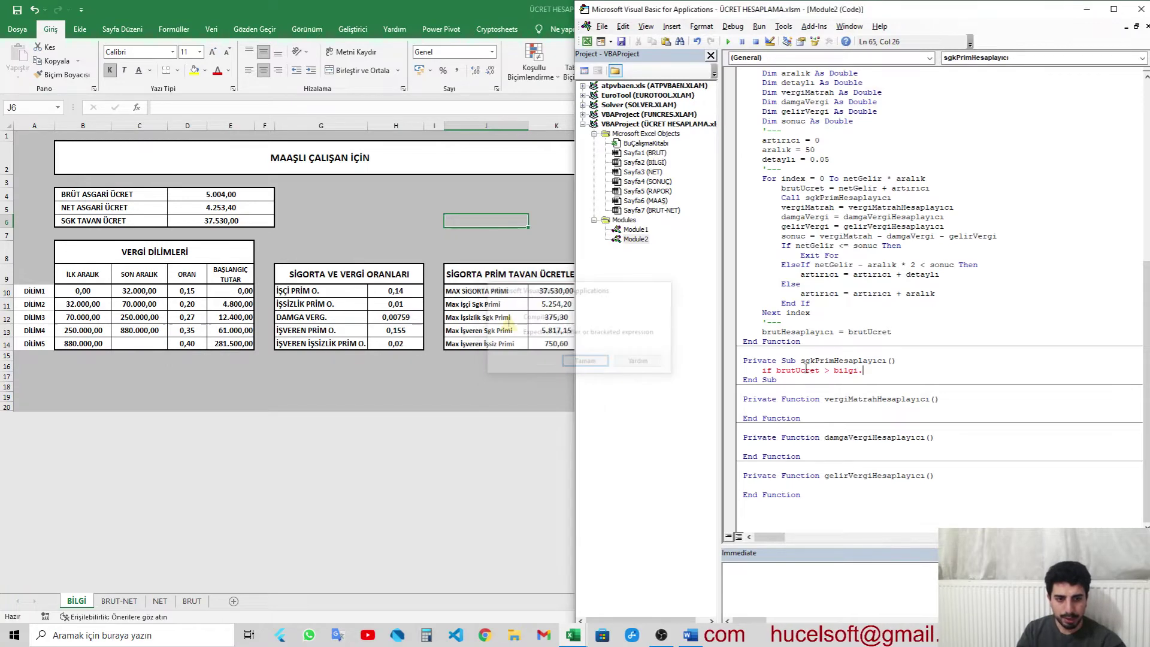
{"action": "key", "text": "BackSpace"}
{"action": "key", "text": "BackSpace"}
{"action": "key", "text": "BackSpace"}
{"action": "key", "text": "BackSpace"}
{"action": "key", "text": "BackSpace"}
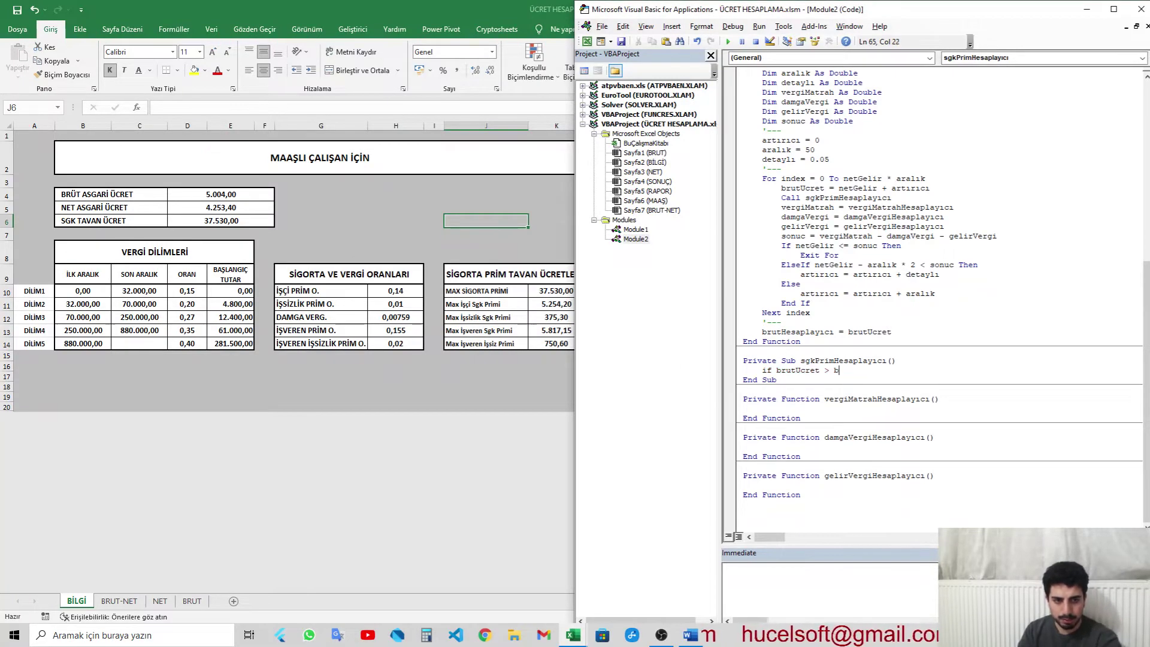
{"action": "double_click", "coordinate": [632, 230]}
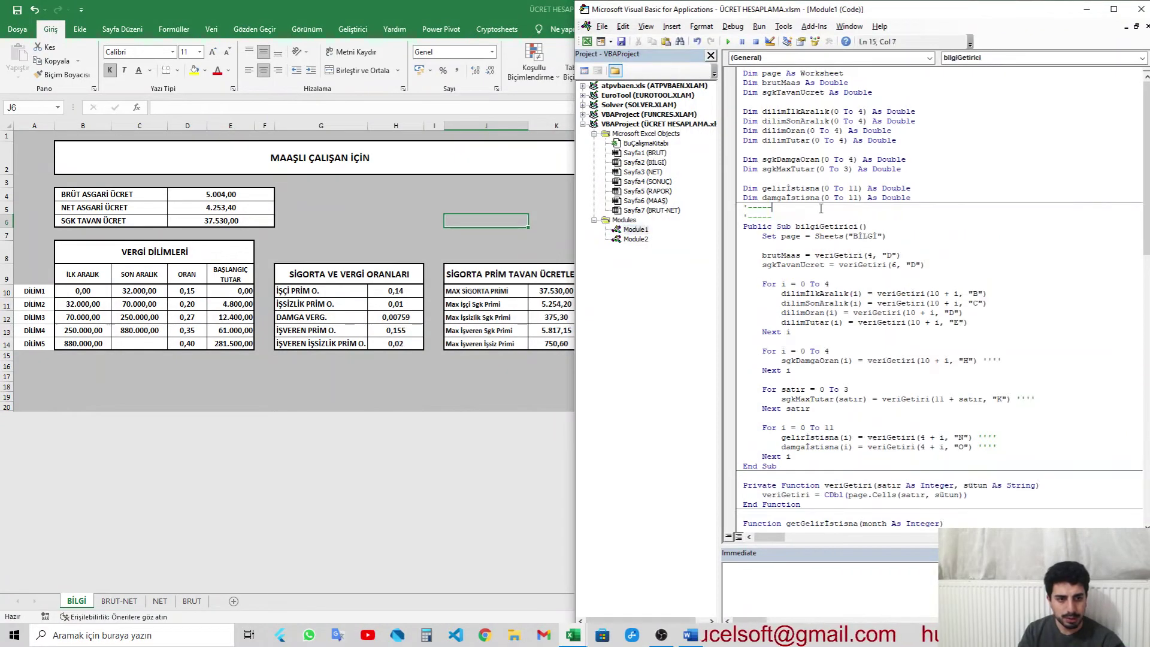
{"action": "scroll", "coordinate": [821, 207], "scroll_direction": "down", "scroll_amount": 6}
{"action": "left_click", "coordinate": [638, 249]}
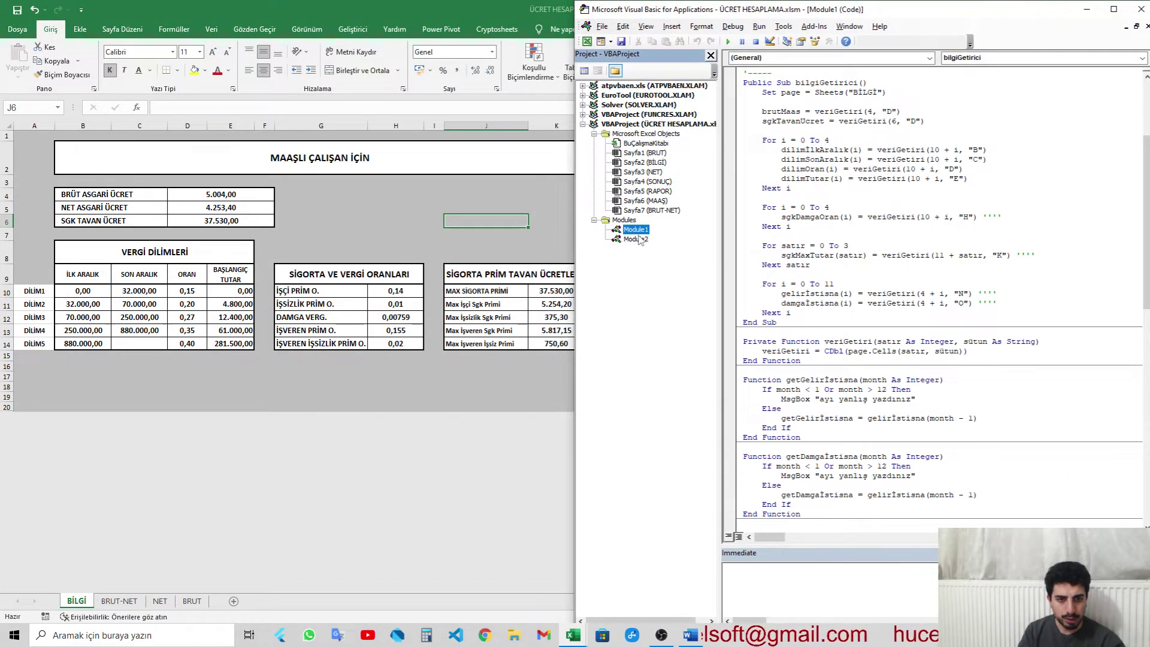
{"action": "left_click", "coordinate": [639, 240]}
{"action": "double_click", "coordinate": [637, 240]}
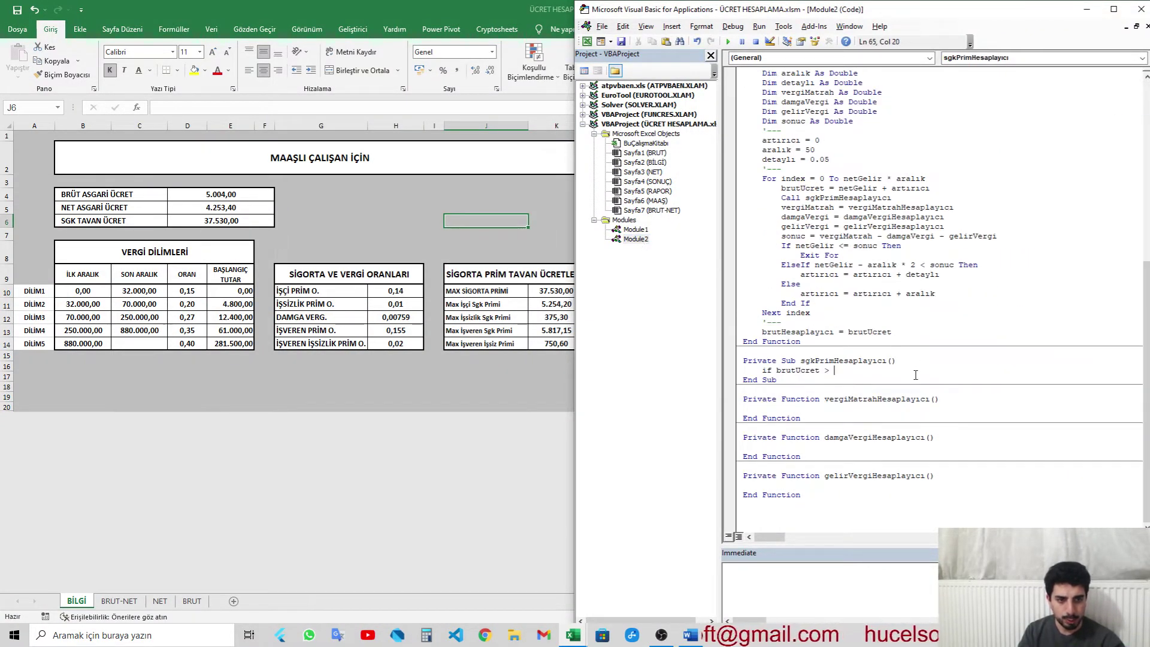
{"action": "left_click", "coordinate": [963, 179]}
{"action": "key", "text": "Return"}
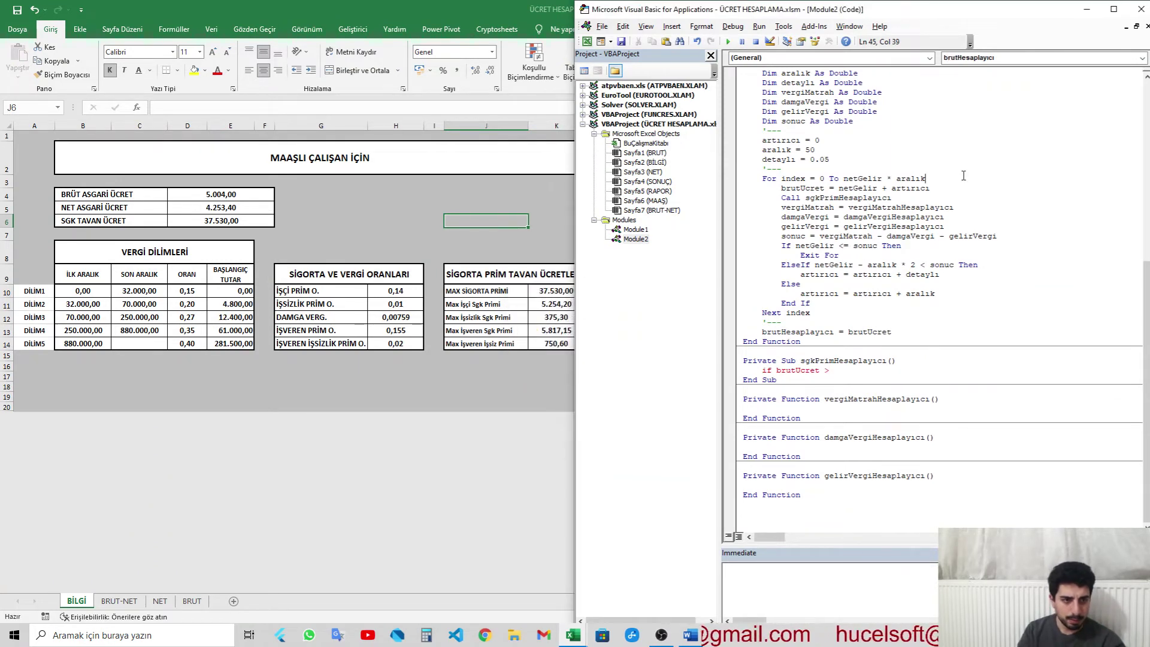
{"action": "scroll", "coordinate": [963, 175], "scroll_direction": "up", "scroll_amount": 3}
{"action": "scroll", "coordinate": [963, 175], "scroll_direction": "up", "scroll_amount": 4}
{"action": "scroll", "coordinate": [963, 174], "scroll_direction": "up", "scroll_amount": 3}
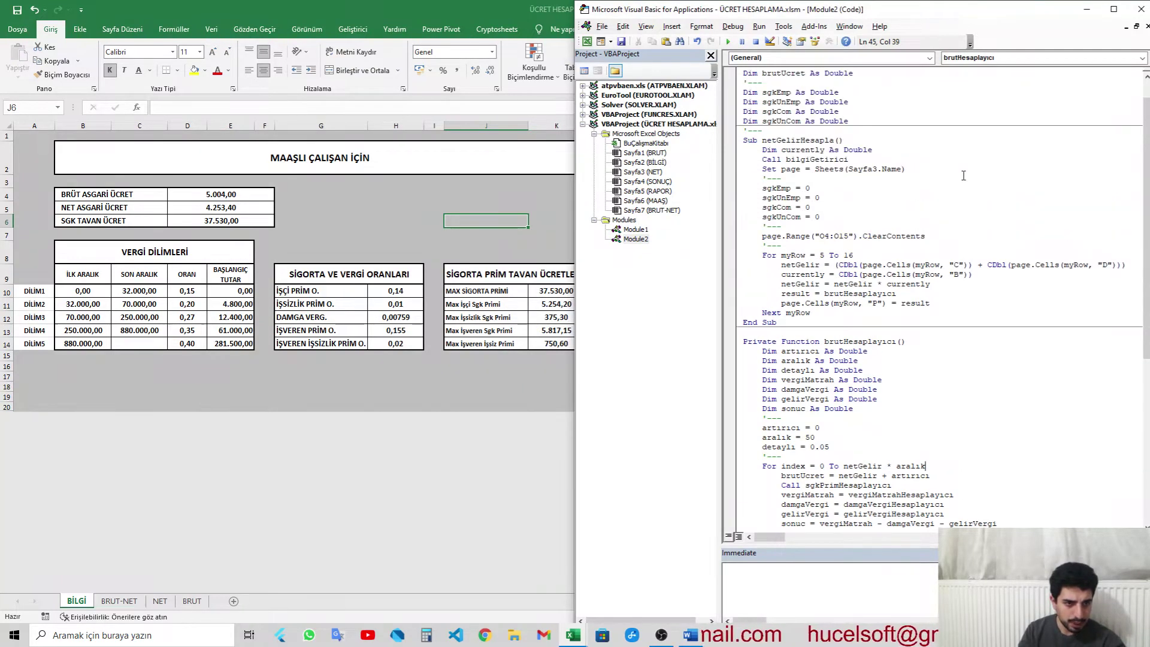
{"action": "scroll", "coordinate": [963, 175], "scroll_direction": "up", "scroll_amount": 1}
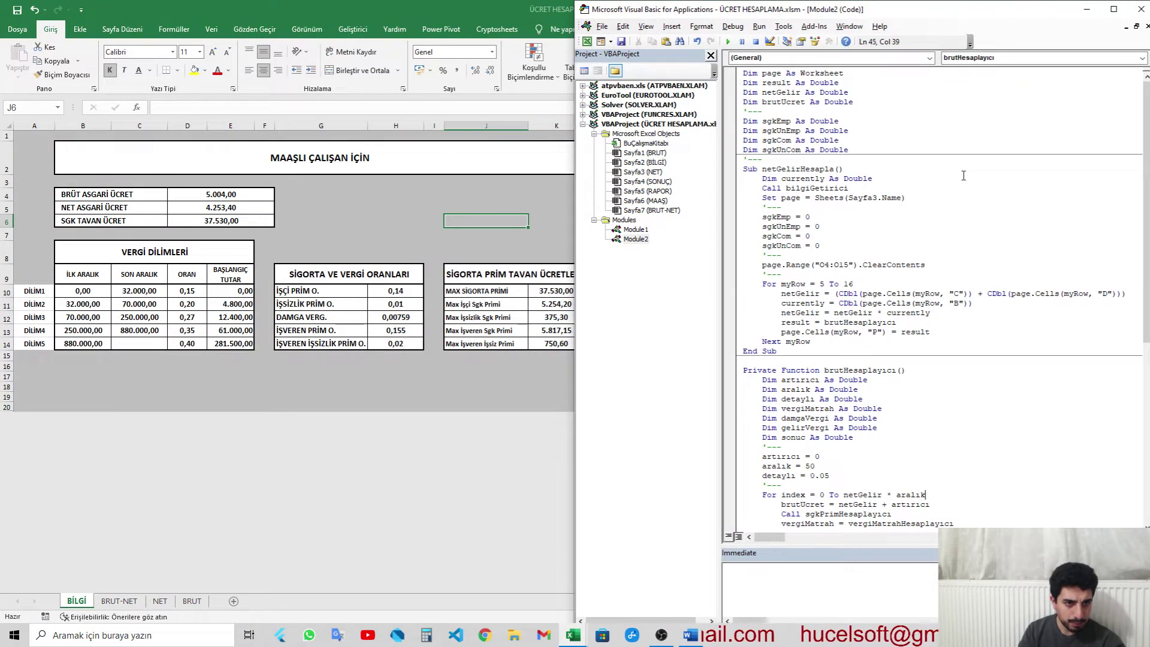
{"action": "left_click", "coordinate": [881, 293]}
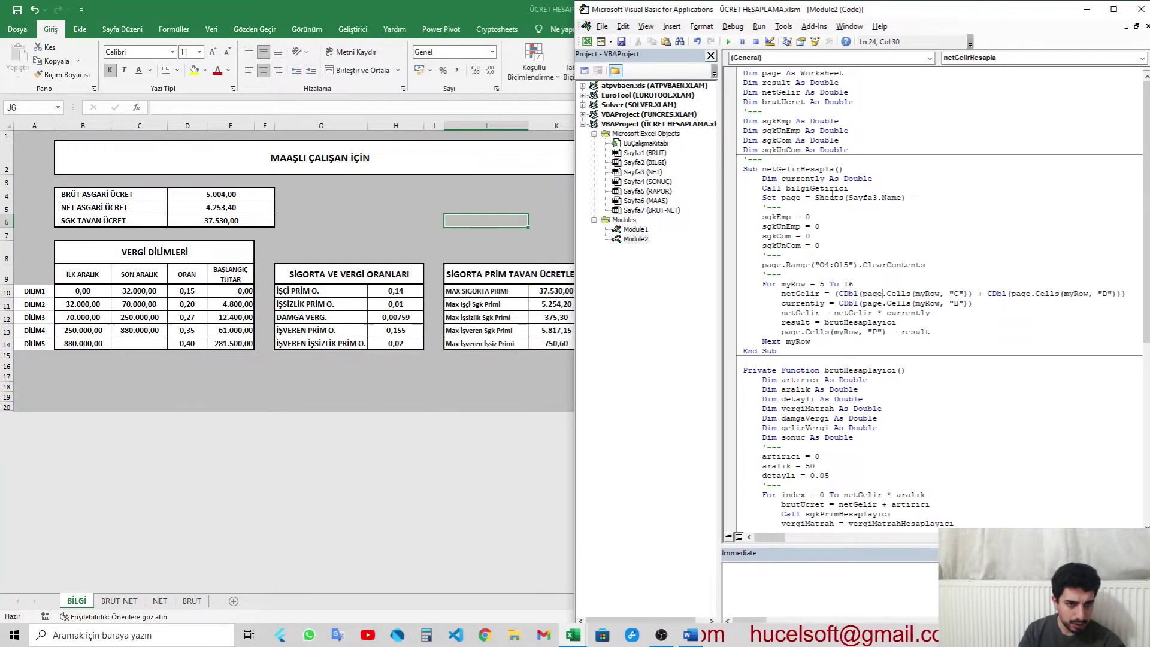
{"action": "double_click", "coordinate": [636, 230]}
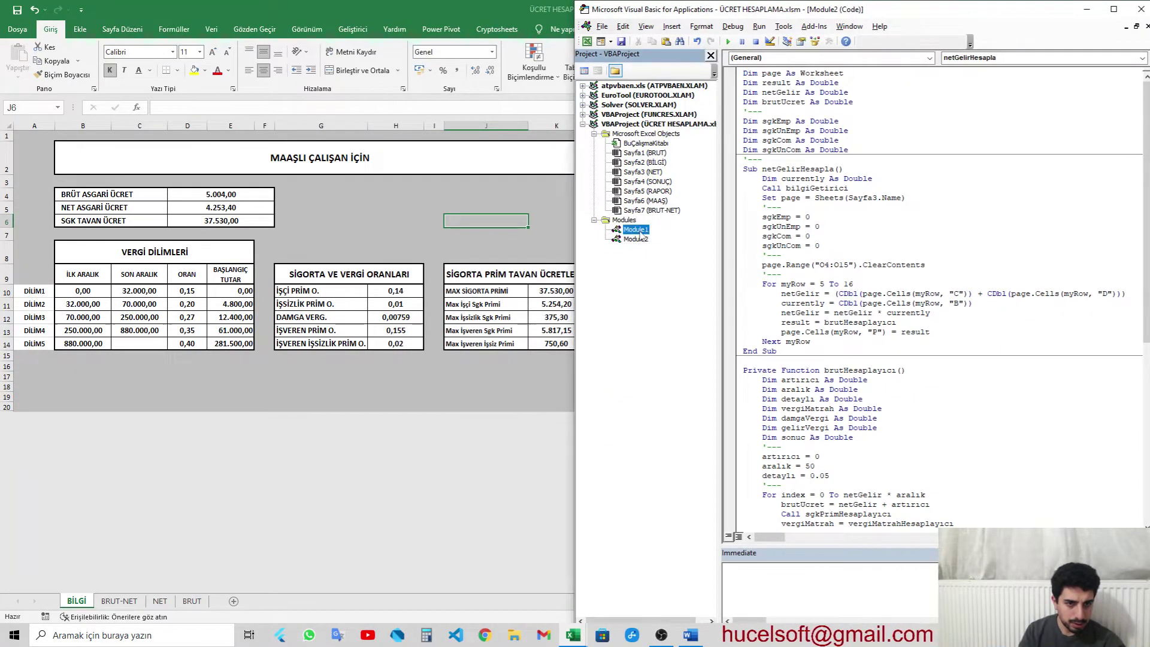
{"action": "scroll", "coordinate": [855, 162], "scroll_direction": "up", "scroll_amount": 2}
{"action": "scroll", "coordinate": [855, 162], "scroll_direction": "up", "scroll_amount": 1}
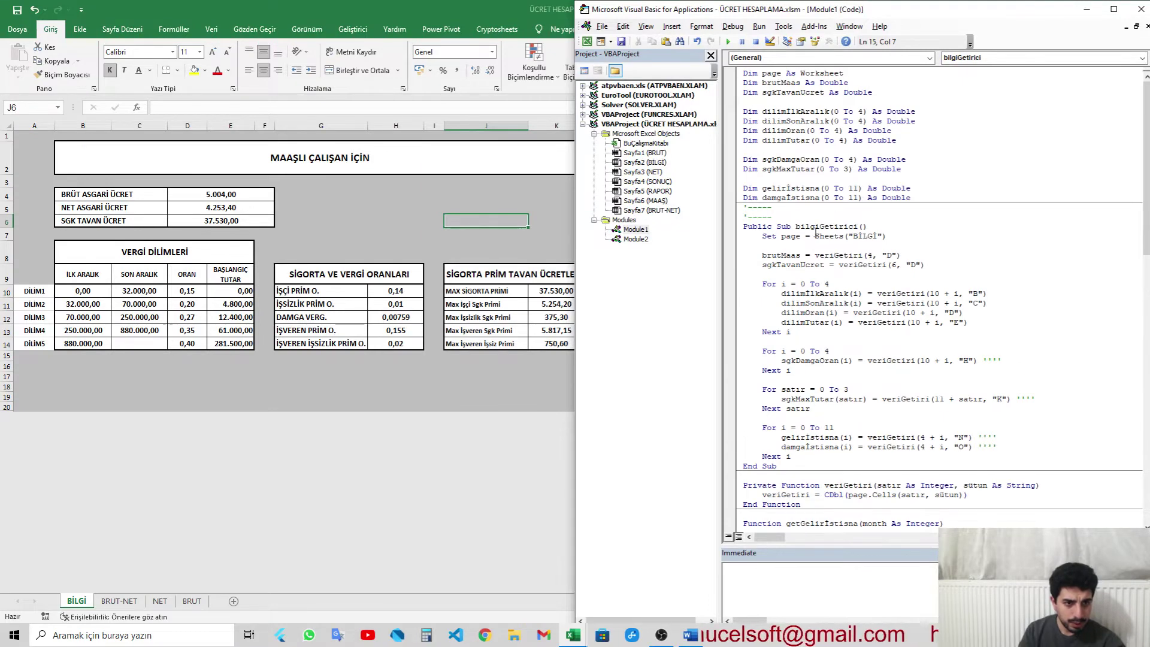
{"action": "left_click", "coordinate": [636, 248]}
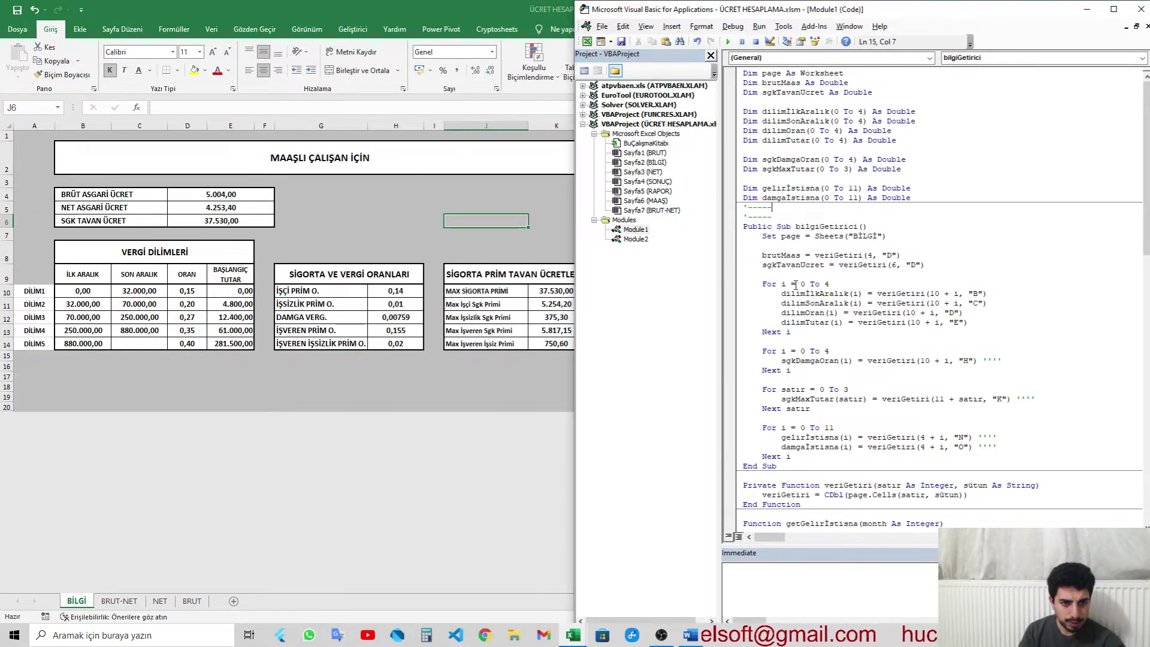
{"action": "double_click", "coordinate": [635, 239]}
{"action": "scroll", "coordinate": [871, 290], "scroll_direction": "down", "scroll_amount": 11}
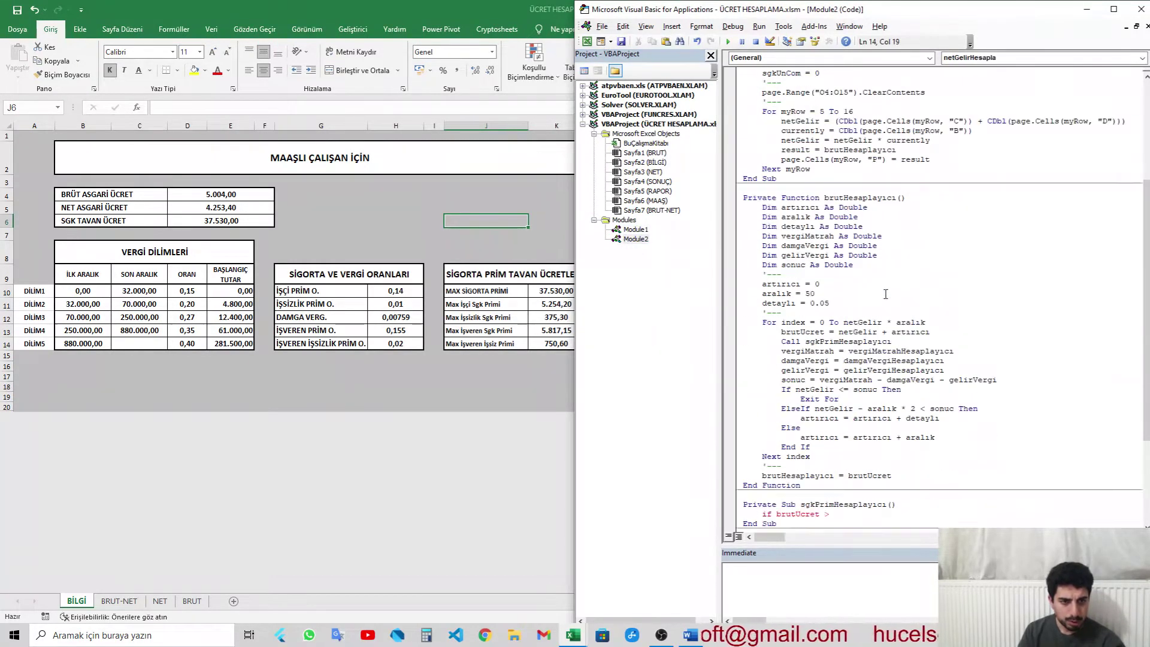
{"action": "left_click", "coordinate": [838, 370]}
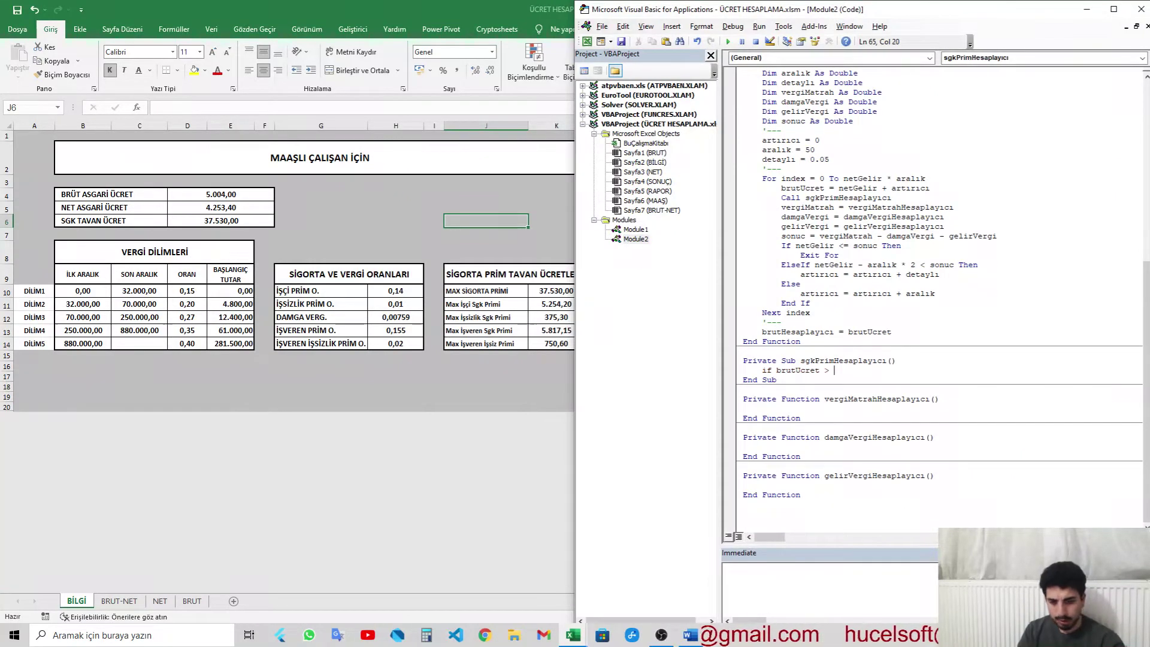
Step: Complete the condition as 'If brutUcret > Module1.getSgkTavanUcret Then'
{"action": "type", "text": "m"}
{"action": "type", "text": "Mo"}
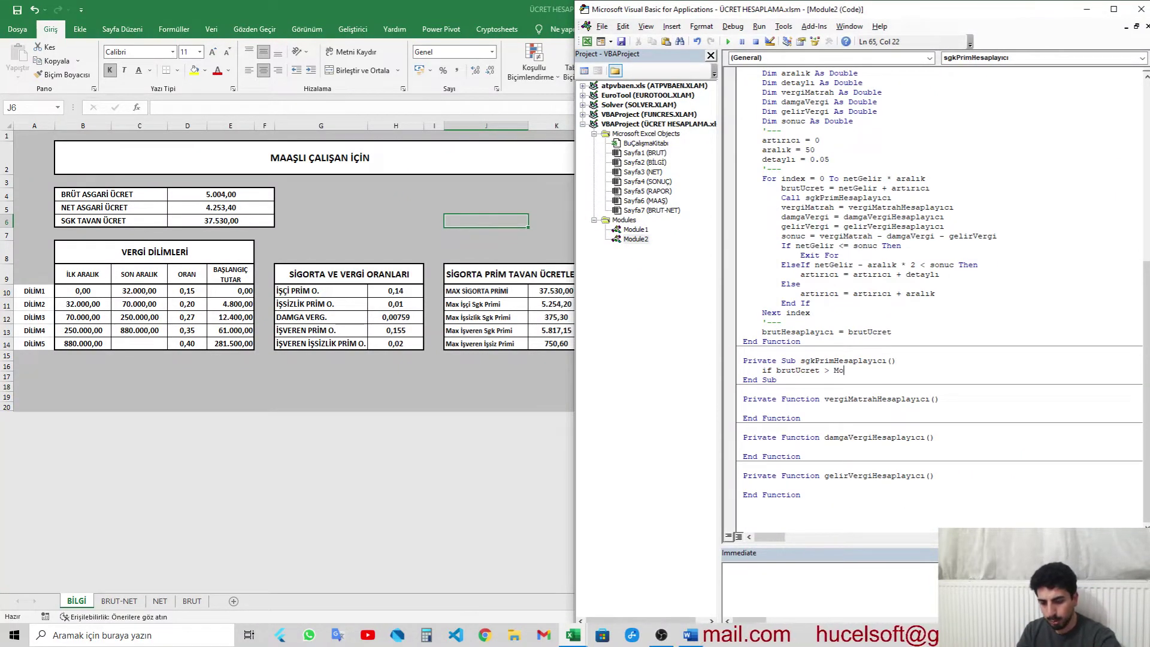
{"action": "type", "text": "ule1."}
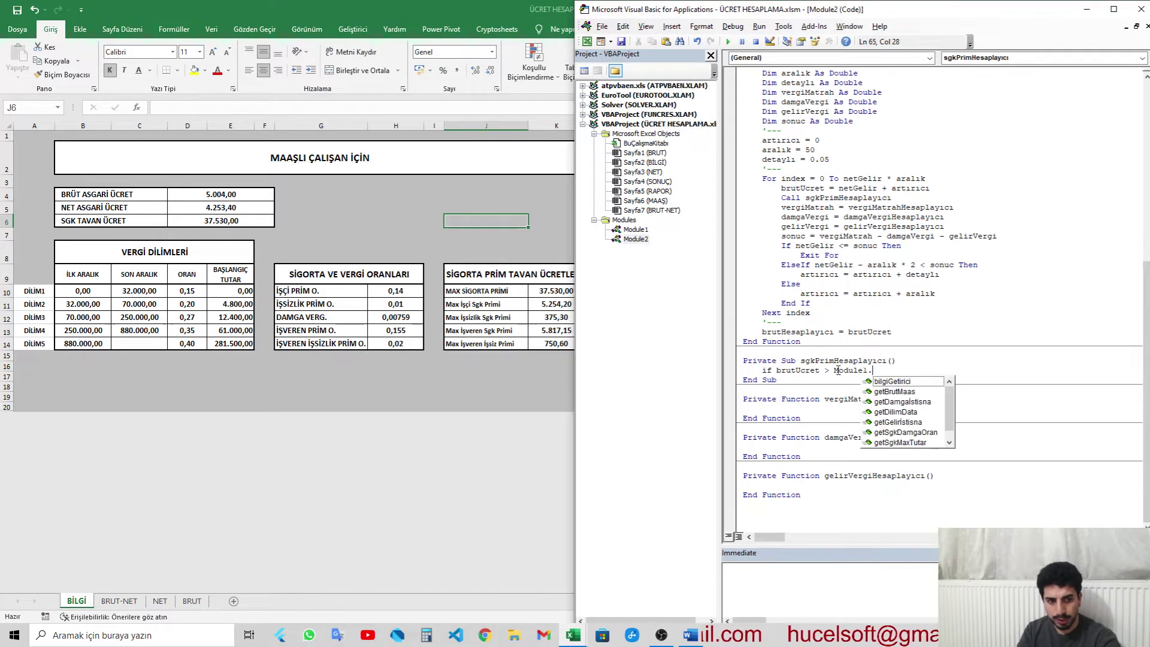
{"action": "key", "text": "Down"}
{"action": "key", "text": "Down"}
{"action": "key", "text": "Down"}
{"action": "key", "text": "Down"}
{"action": "key", "text": "Down"}
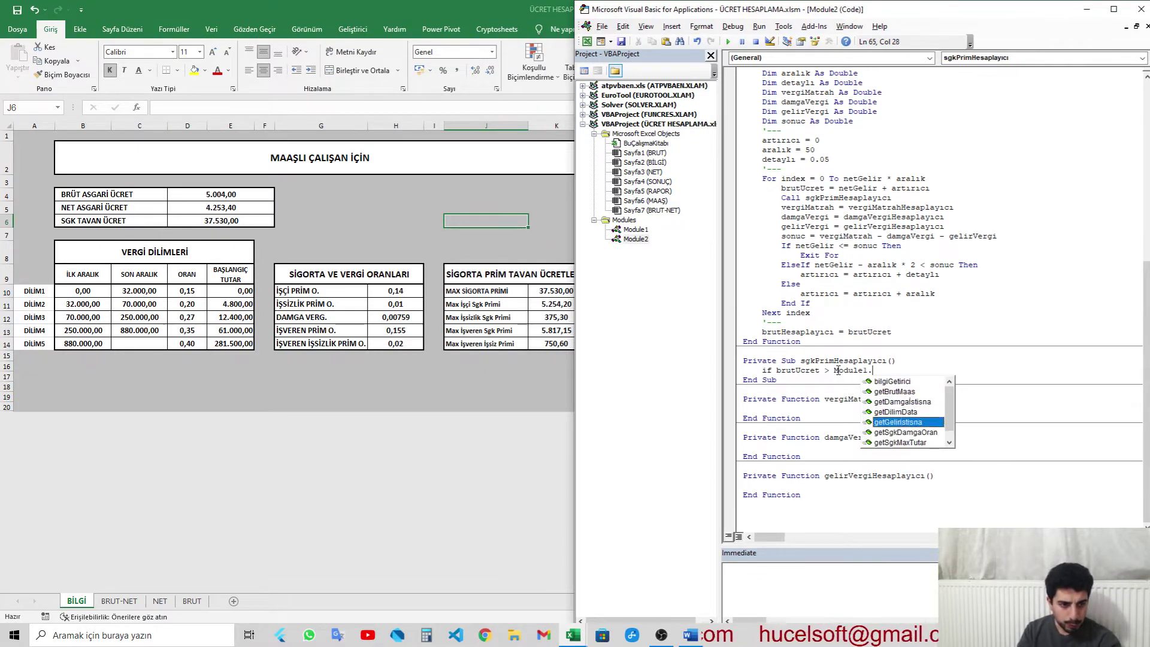
{"action": "key", "text": "Down"}
{"action": "key", "text": "Down"}
{"action": "key", "text": "Down"}
{"action": "key", "text": "Up"}
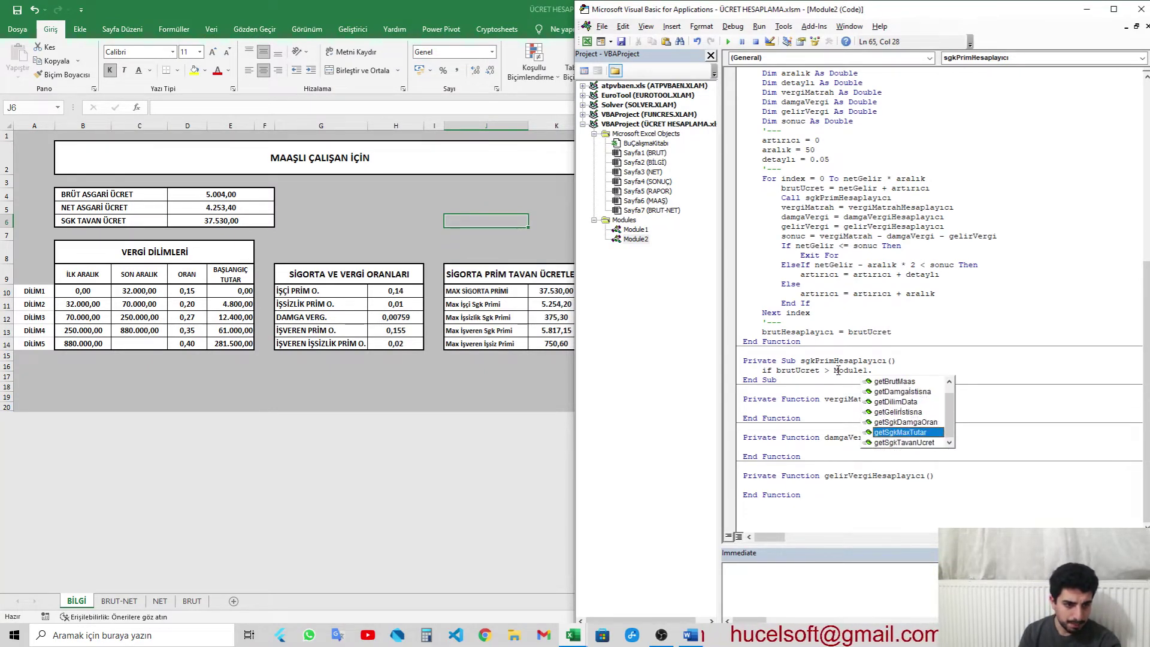
{"action": "key", "text": "Down"}
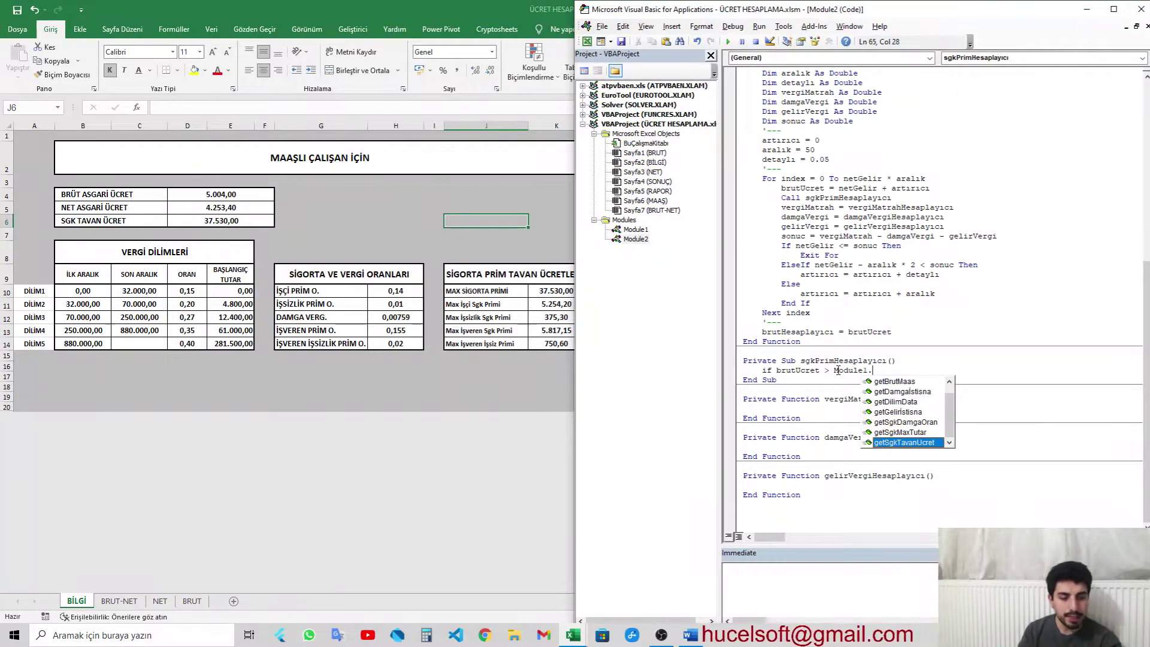
{"action": "key", "text": "Tab"}
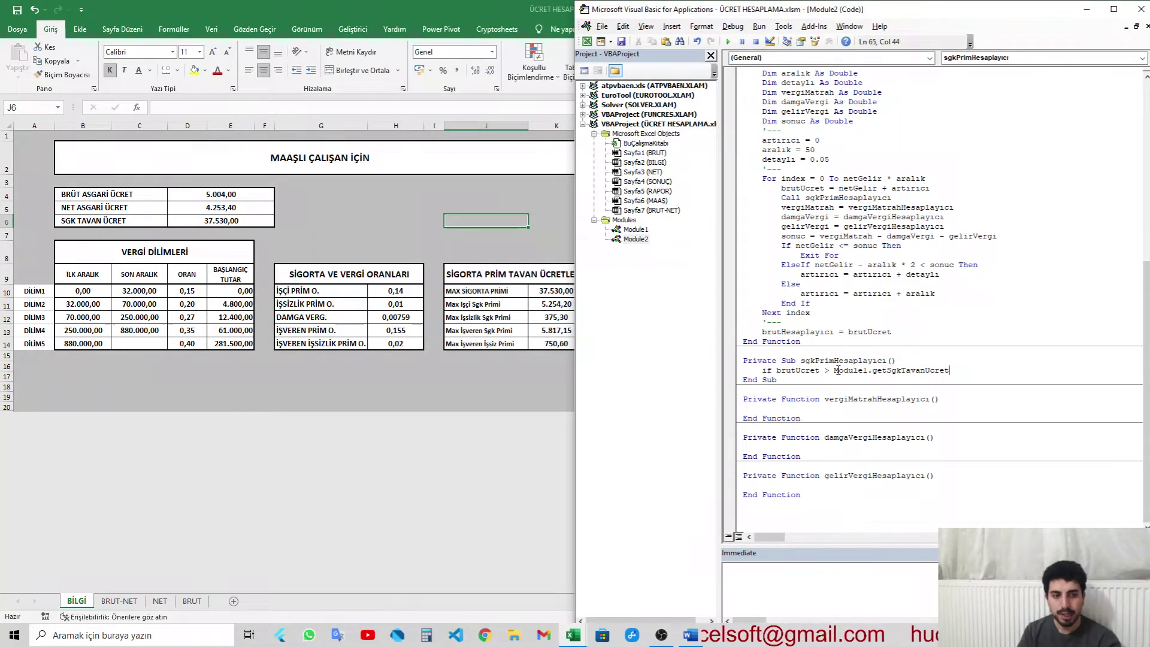
{"action": "type", "text": "Th"}
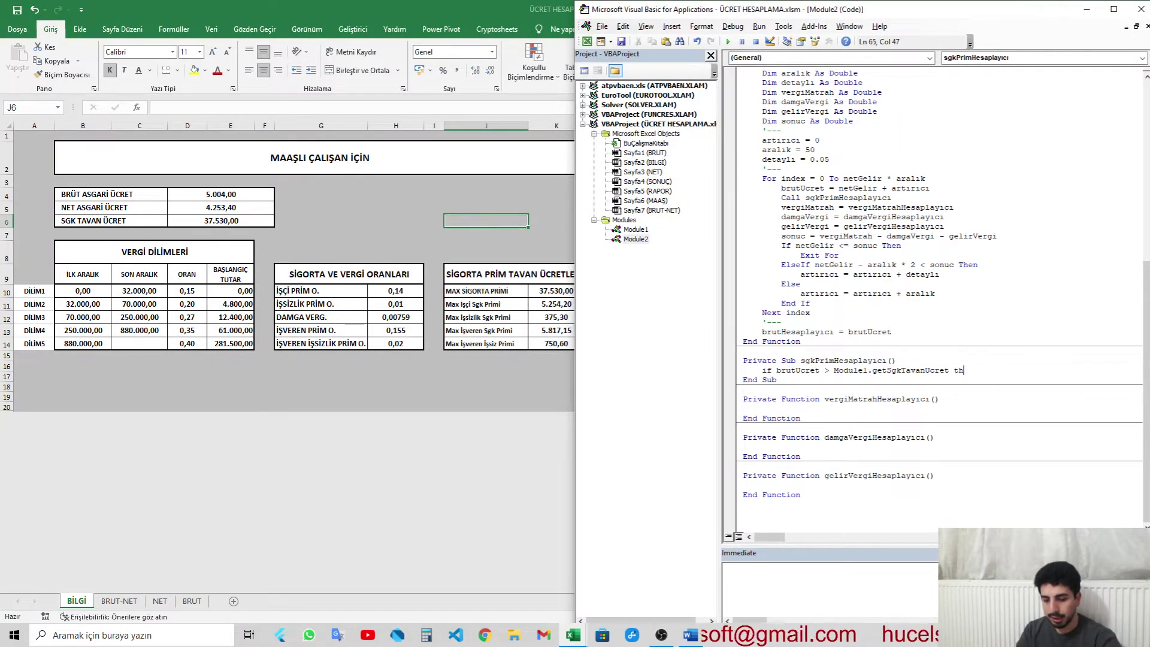
{"action": "type", "text": "en"}
{"action": "key", "text": "Return"}
{"action": "key", "text": "Return"}
Step: Add the Else branch and End If, leaving the Then branch empty
{"action": "type", "text": "se"}
{"action": "key", "text": "Return"}
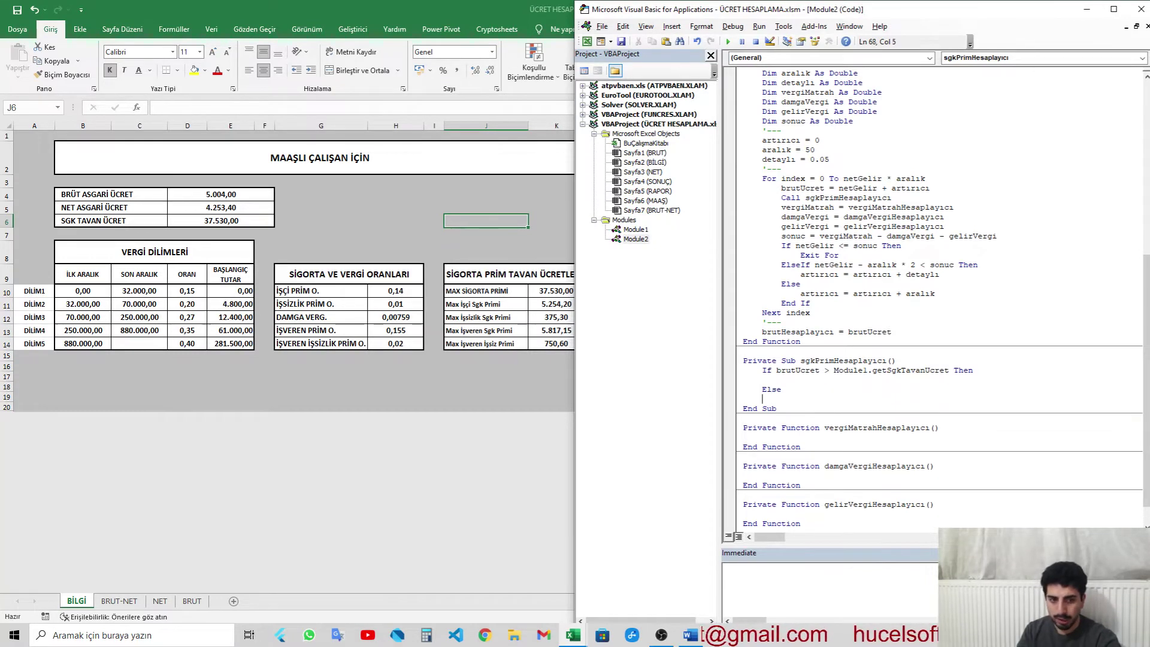
{"action": "key", "text": "Return"}
{"action": "type", "text": "e"}
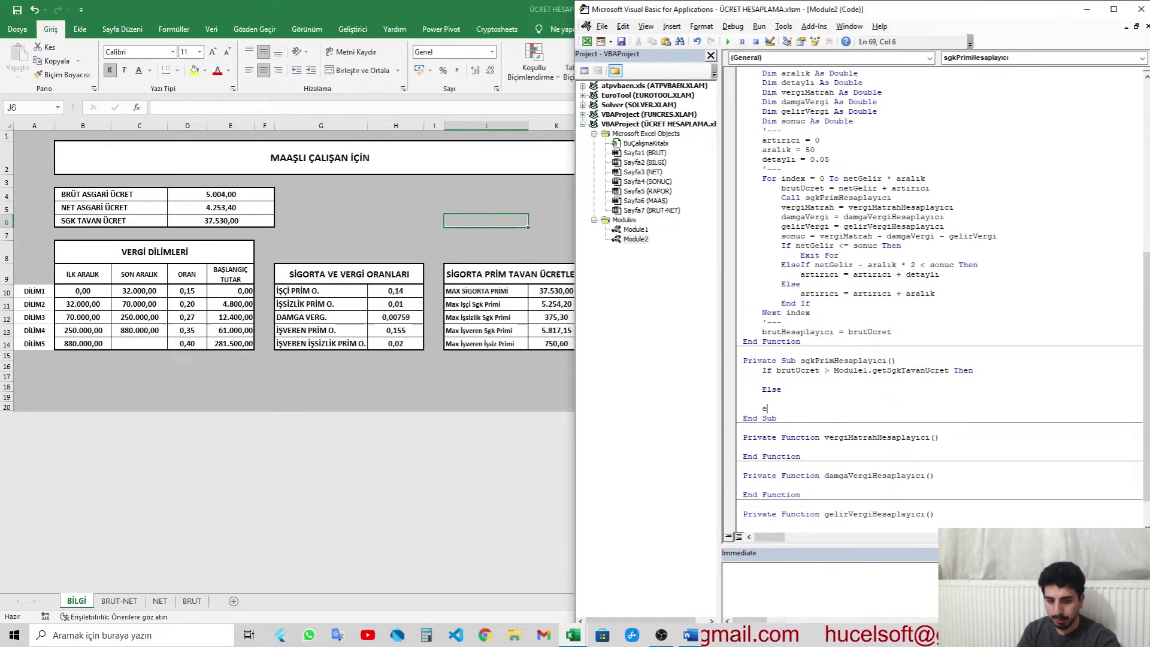
{"action": "type", "text": "md nd if"}
{"action": "left_click", "coordinate": [763, 380]}
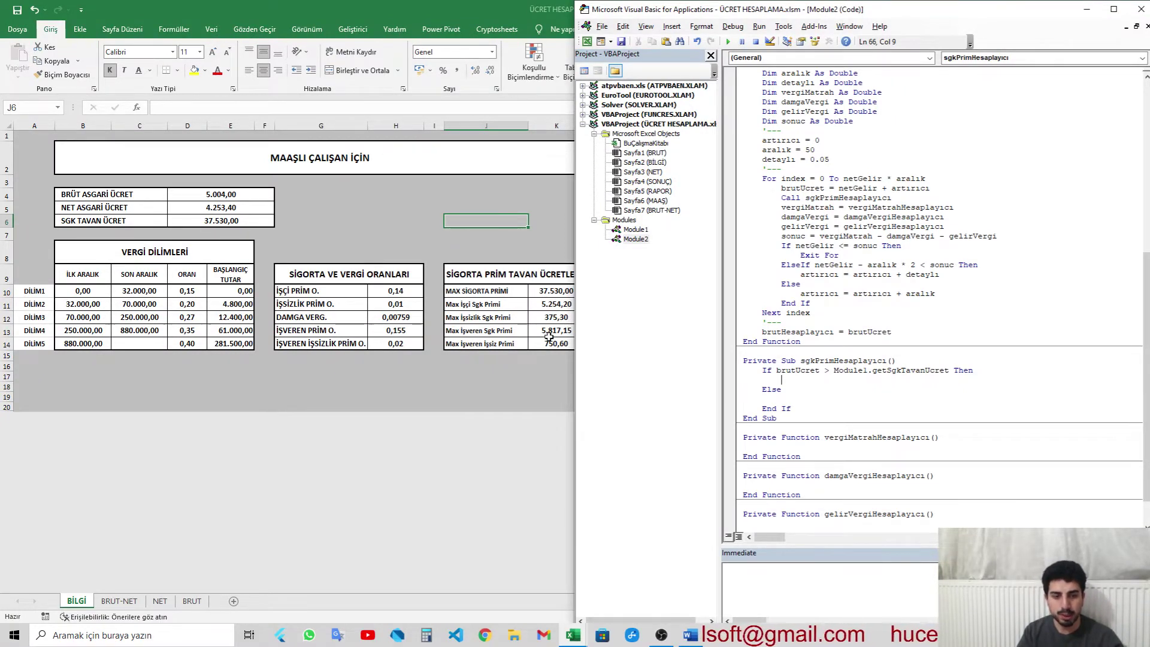
Step: Start sgkEmp, sgkUnEmp, sgkCom and sgkUnCom assignment lines in the Then branch
{"action": "scroll", "coordinate": [1044, 222], "scroll_direction": "up", "scroll_amount": 4}
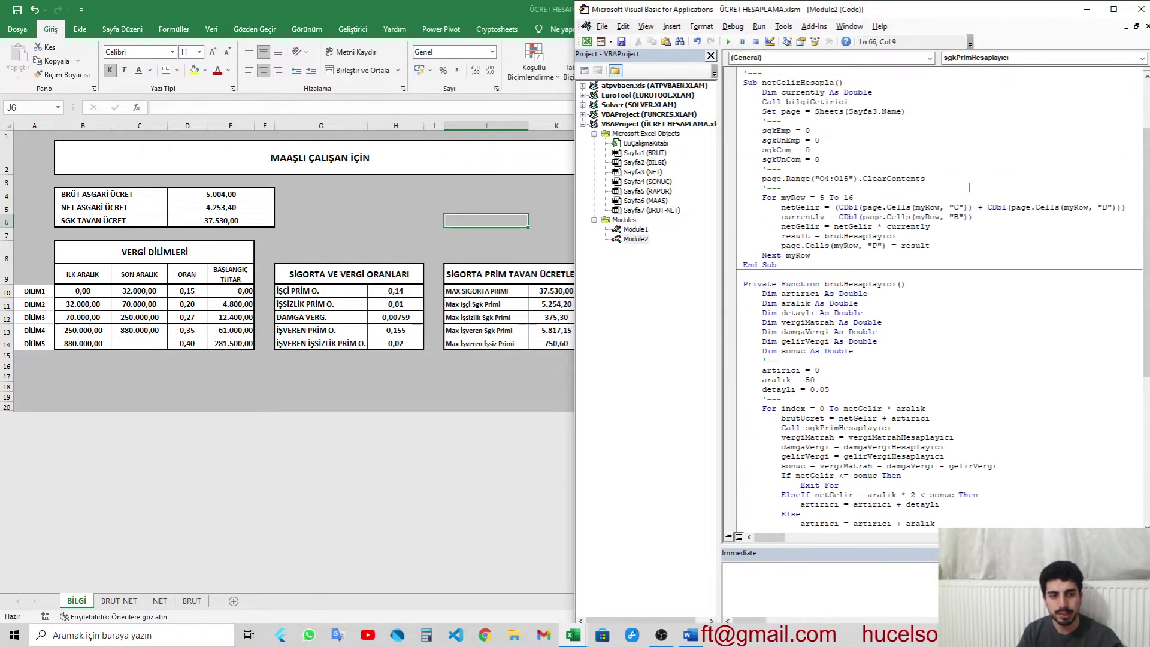
{"action": "scroll", "coordinate": [958, 240], "scroll_direction": "up", "scroll_amount": 4}
{"action": "scroll", "coordinate": [809, 236], "scroll_direction": "up", "scroll_amount": 3}
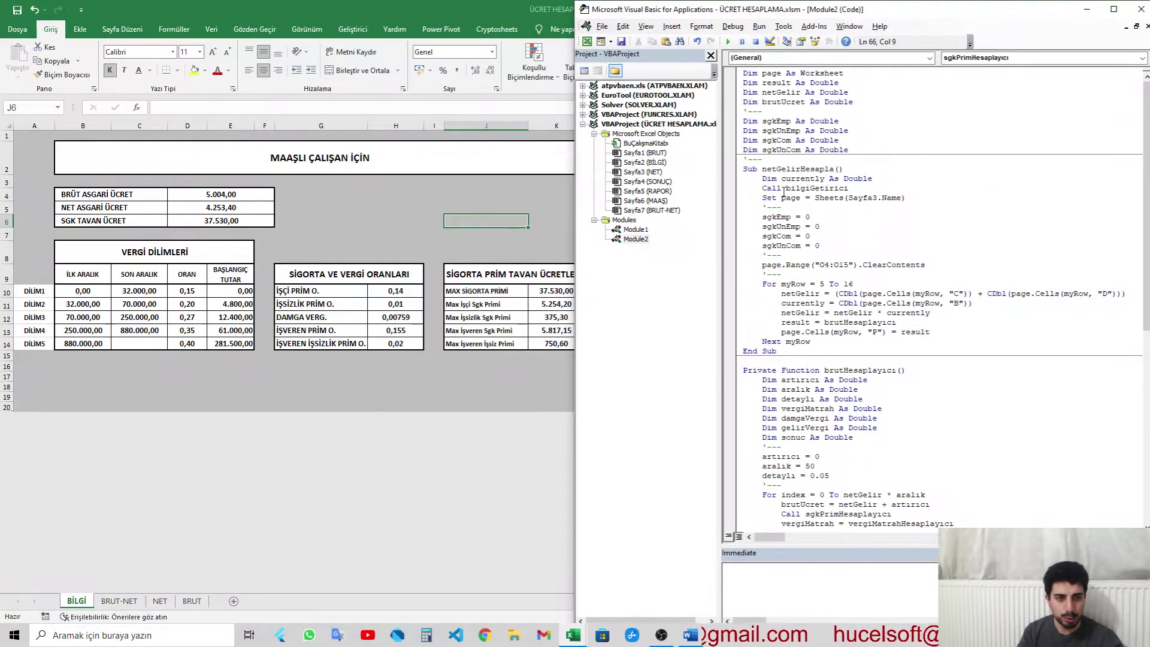
{"action": "scroll", "coordinate": [832, 296], "scroll_direction": "down", "scroll_amount": 5}
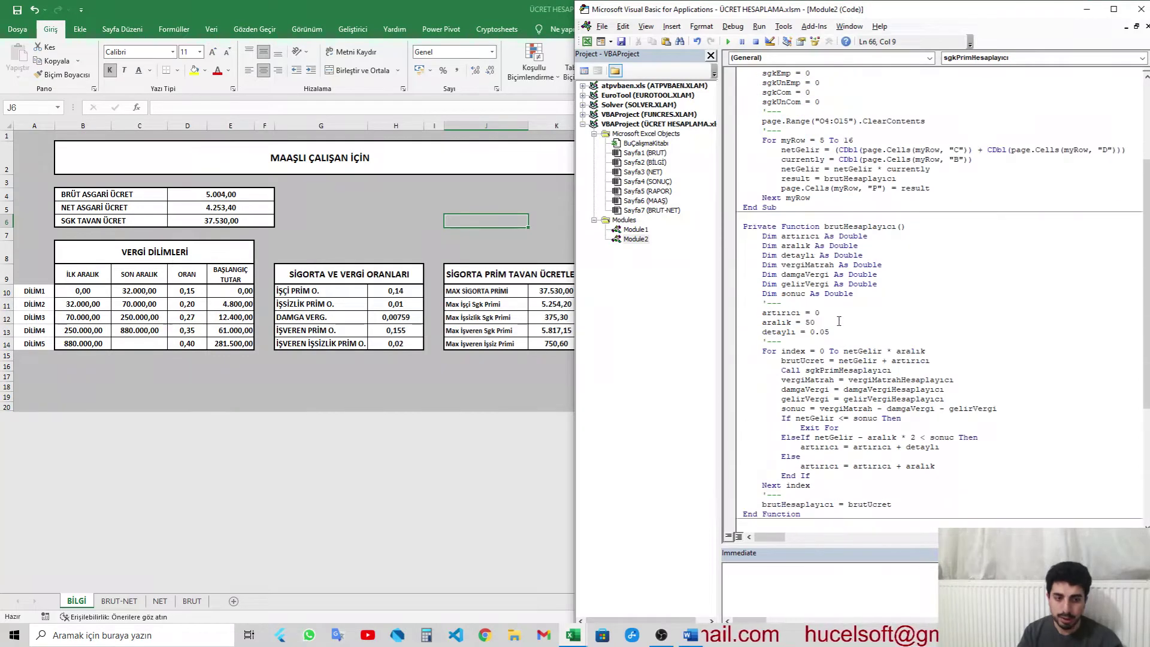
{"action": "scroll", "coordinate": [832, 295], "scroll_direction": "down", "scroll_amount": 5}
{"action": "type", "text": "sgkEmp ="}
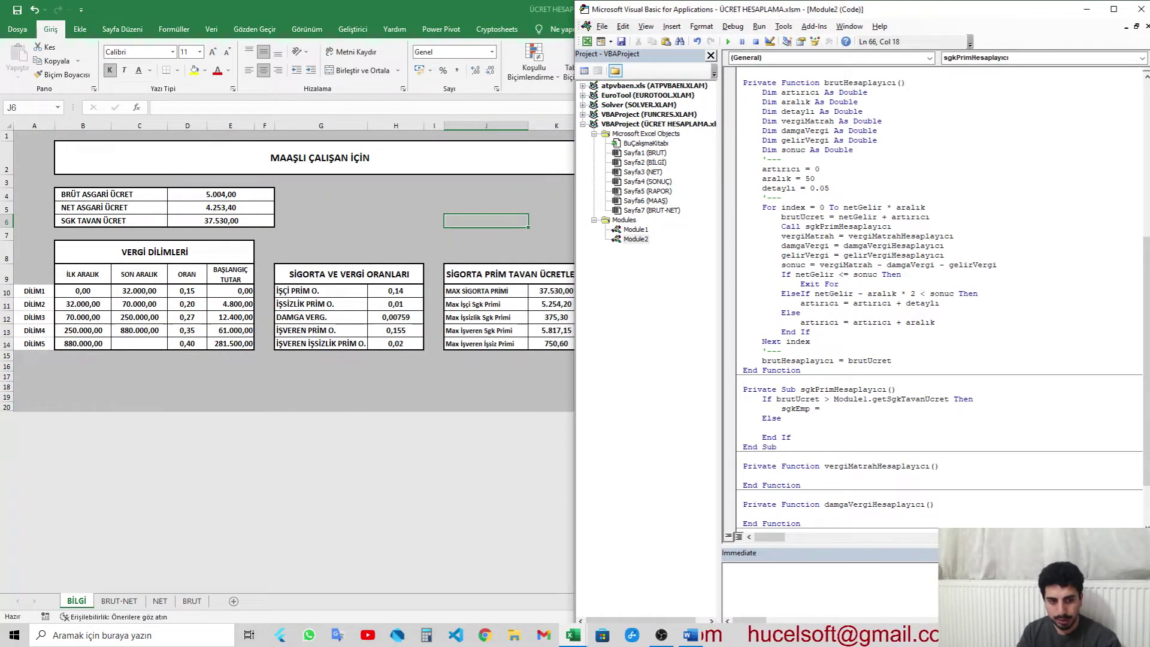
{"action": "key", "text": "Return"}
{"action": "key", "text": "Return"}
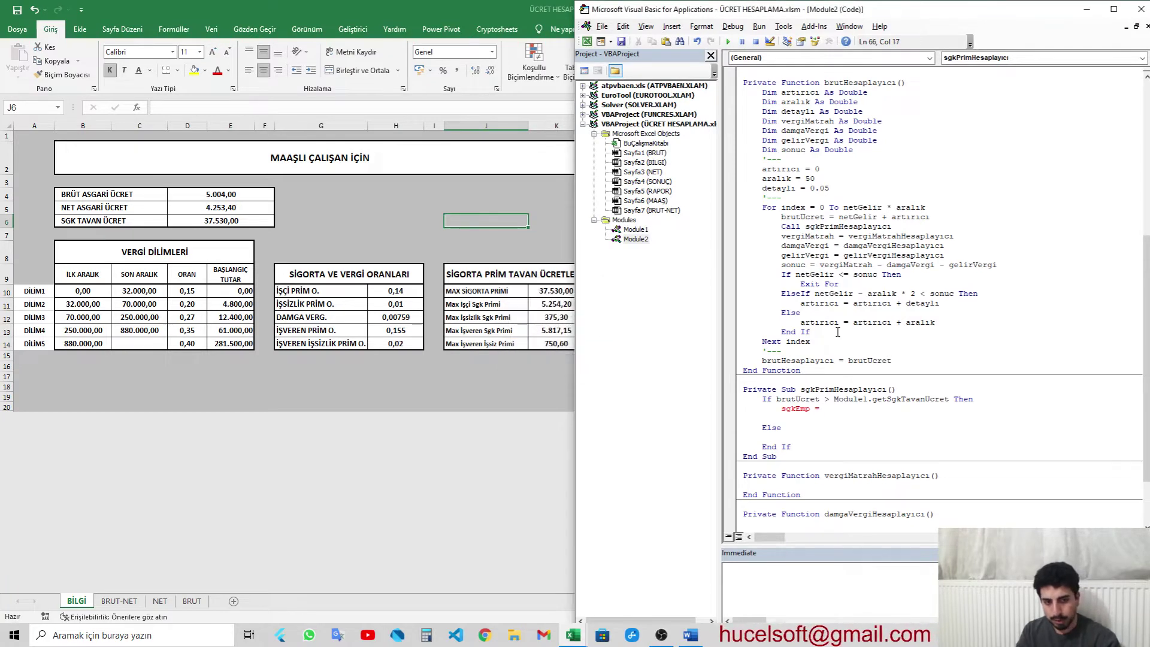
{"action": "key", "text": "Down"}
{"action": "type", "text": "sgkUn"}
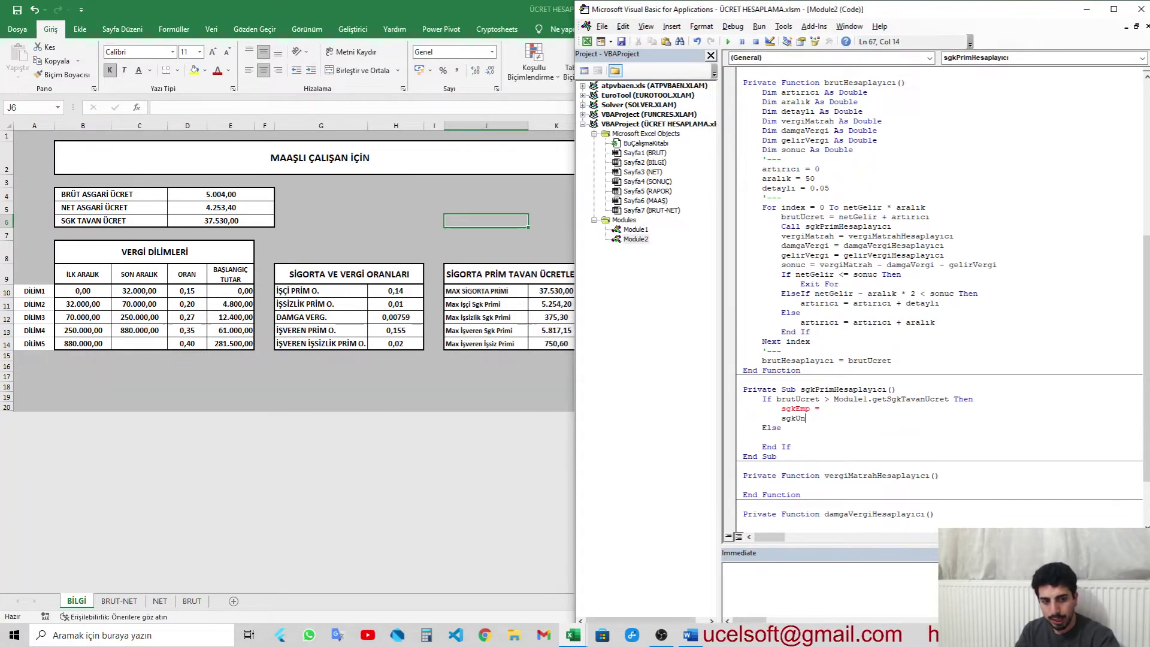
{"action": "type", "text": "Emp ="}
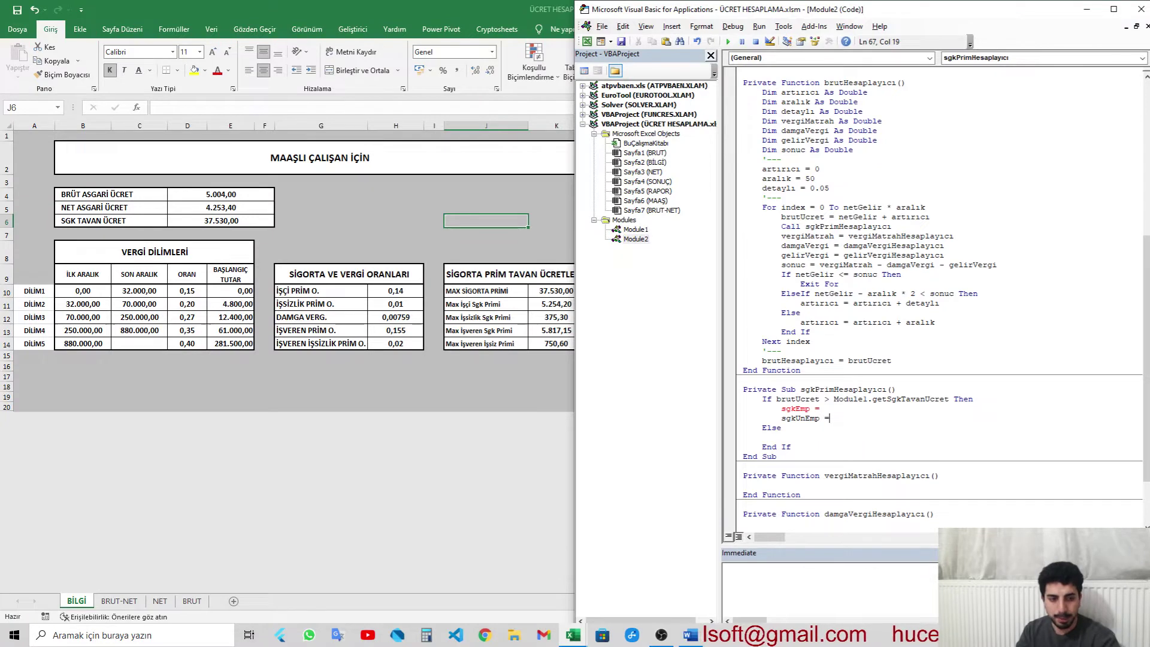
{"action": "key", "text": "Return"}
{"action": "key", "text": "Return"}
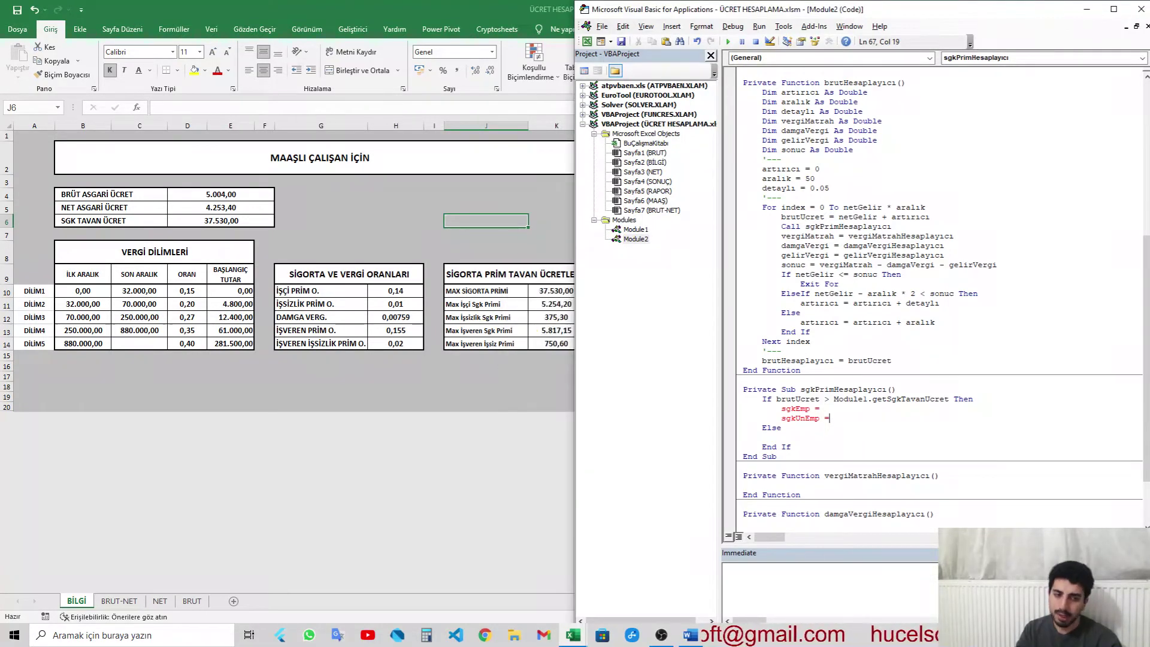
{"action": "type", "text": "sgkCom ="}
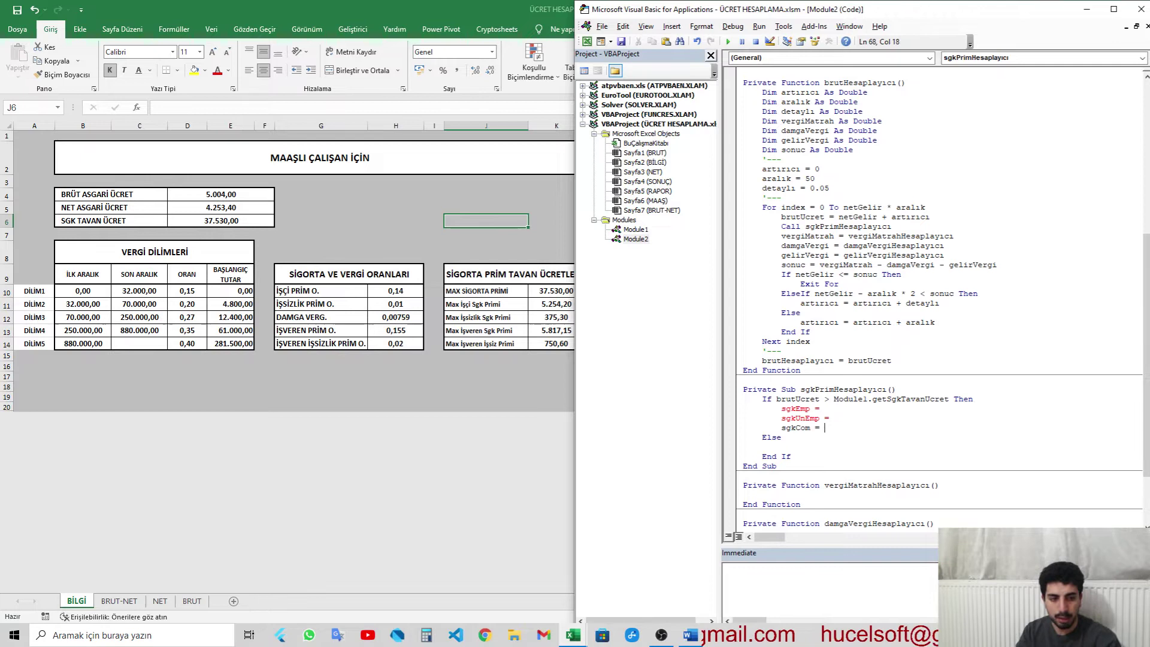
{"action": "key", "text": "Return"}
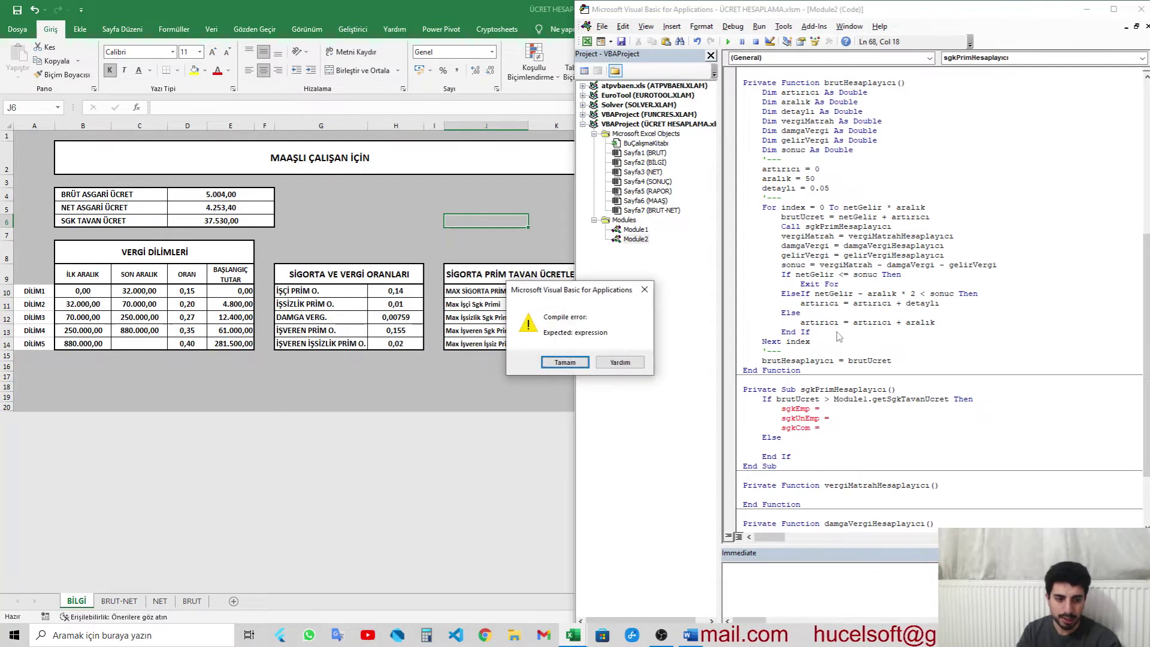
{"action": "key", "text": "Return"}
{"action": "type", "text": "sgk"}
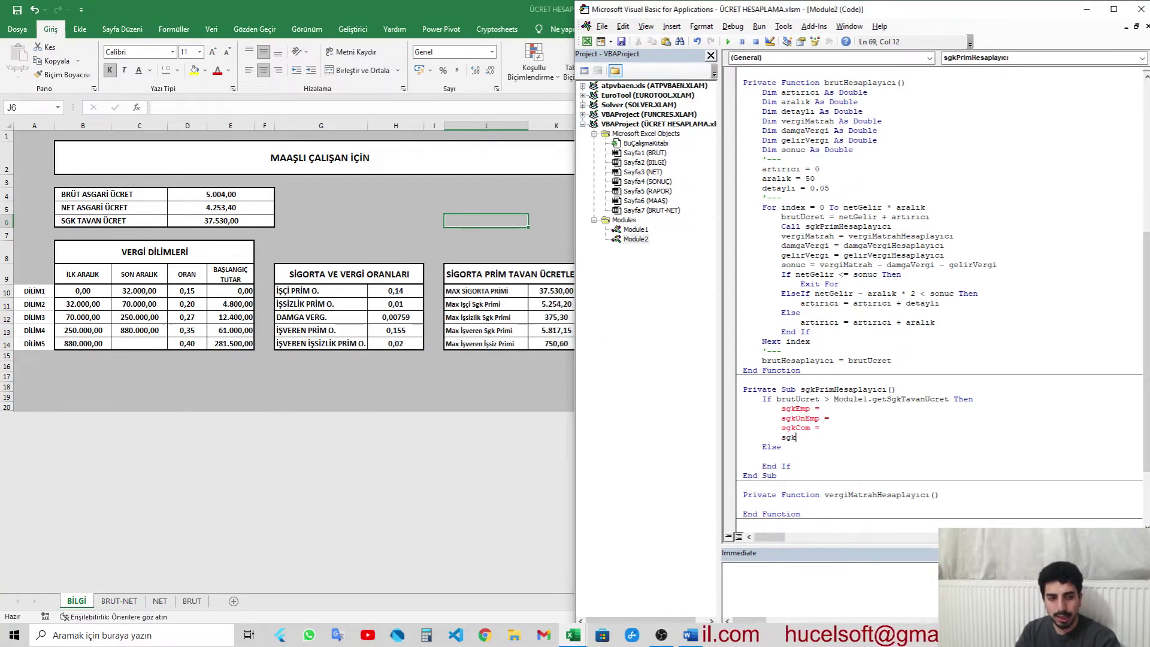
{"action": "type", "text": "UnCom"}
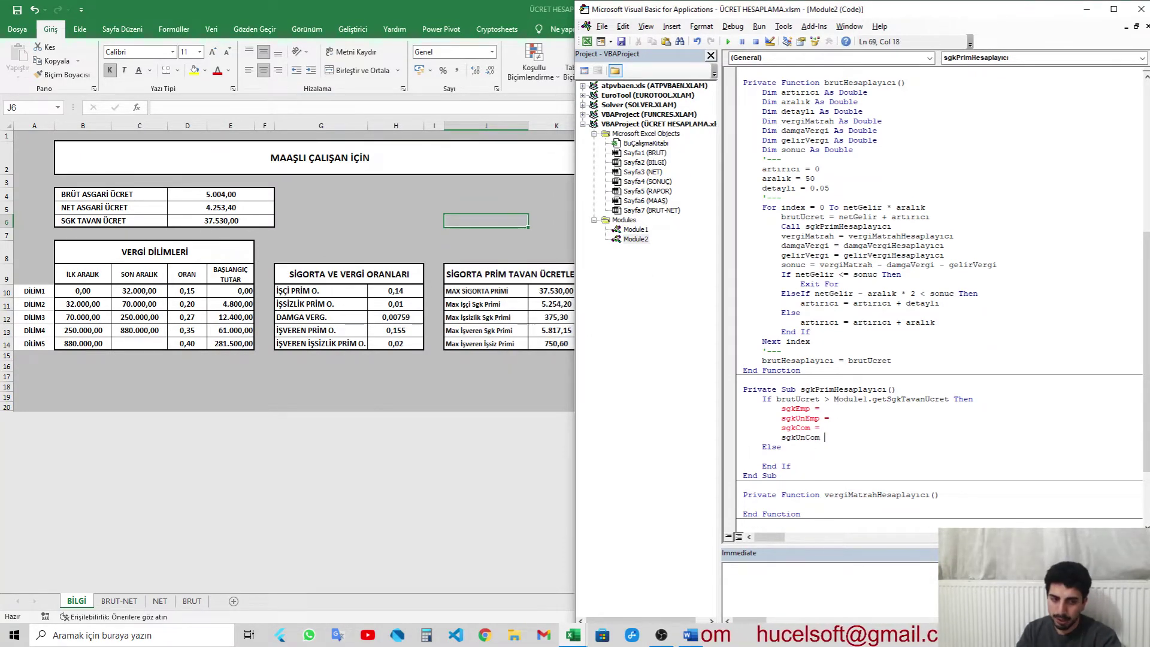
{"action": "type", "text": " ="}
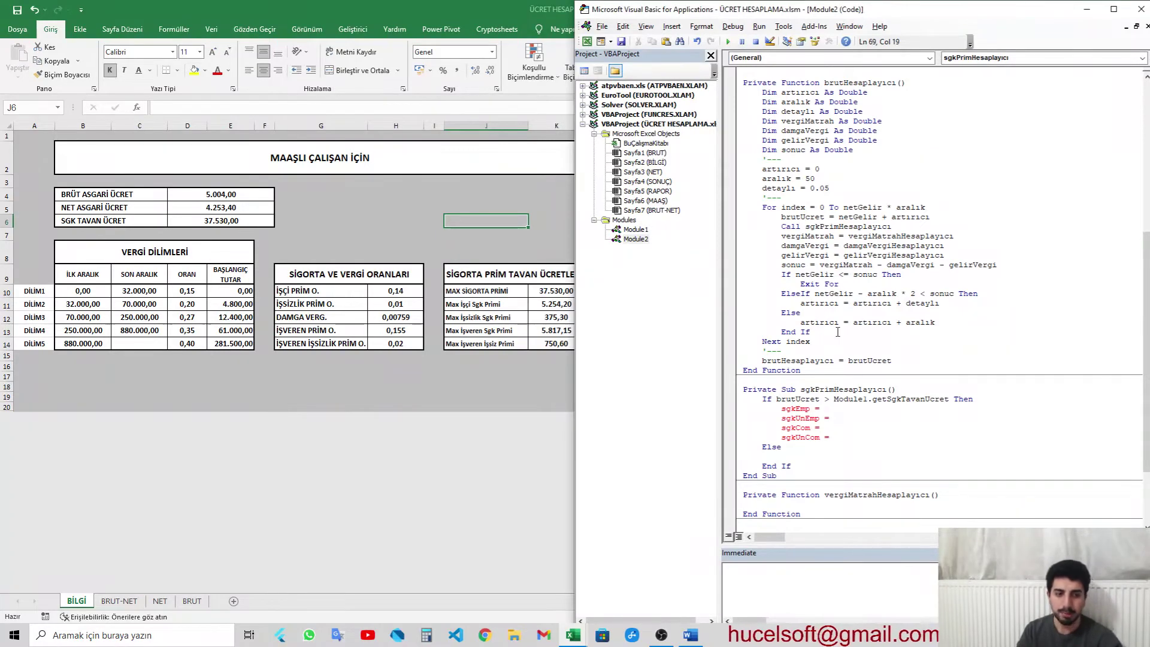
Step: Assign sgkEmp = getSgkMaxTutar() with an empty argument
{"action": "scroll", "coordinate": [837, 332], "scroll_direction": "up", "scroll_amount": 4}
{"action": "scroll", "coordinate": [837, 332], "scroll_direction": "up", "scroll_amount": 3}
{"action": "scroll", "coordinate": [795, 271], "scroll_direction": "up", "scroll_amount": 3}
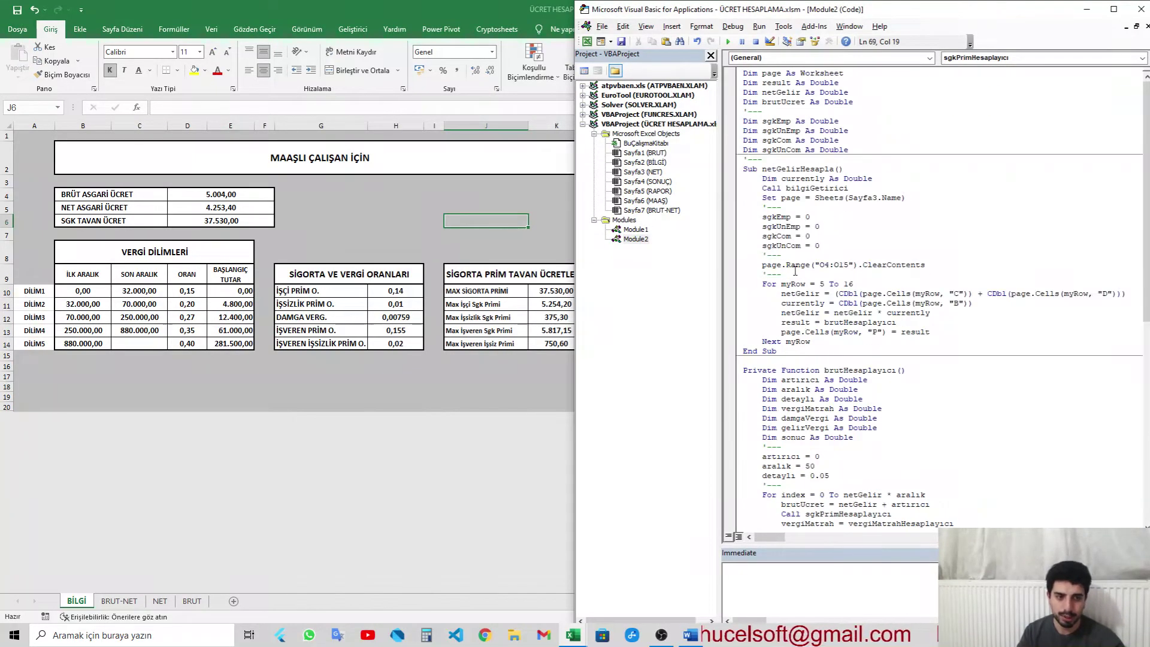
{"action": "scroll", "coordinate": [839, 336], "scroll_direction": "down", "scroll_amount": 10}
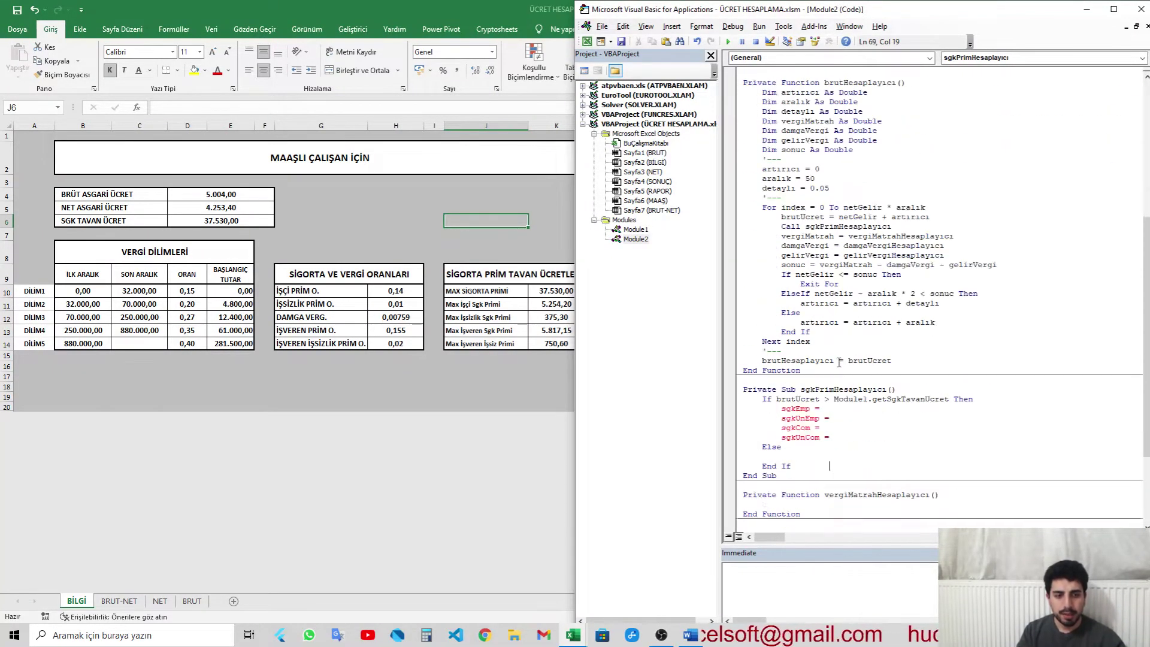
{"action": "scroll", "coordinate": [874, 445], "scroll_direction": "down", "scroll_amount": 1}
{"action": "left_click", "coordinate": [841, 381]}
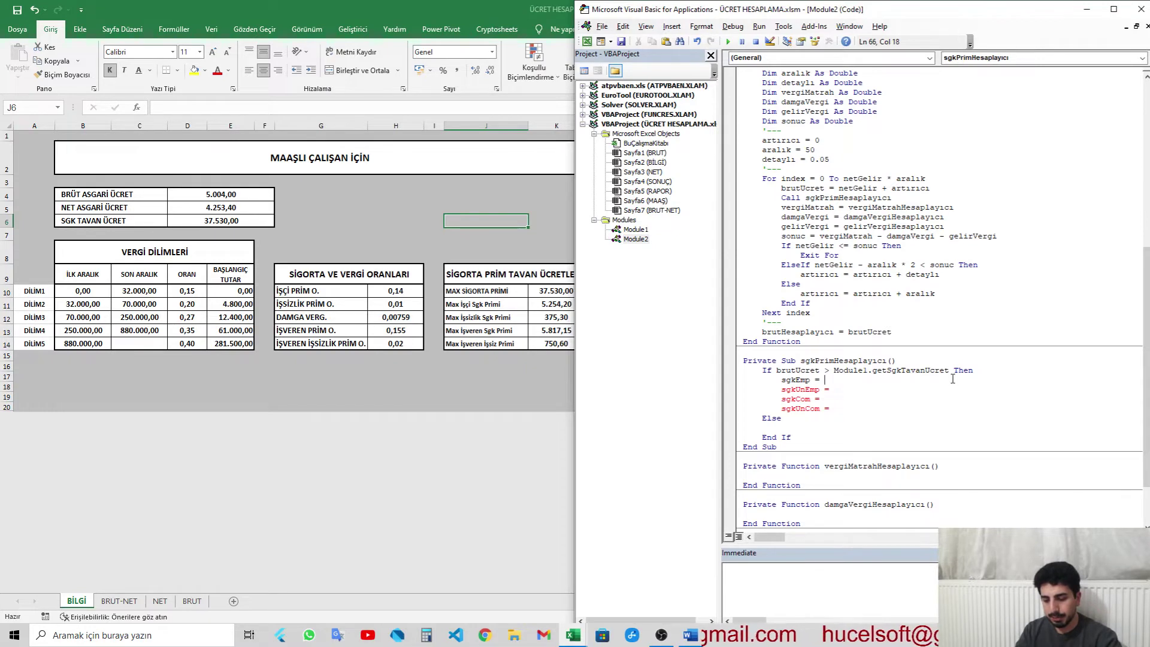
{"action": "type", "text": "Module"}
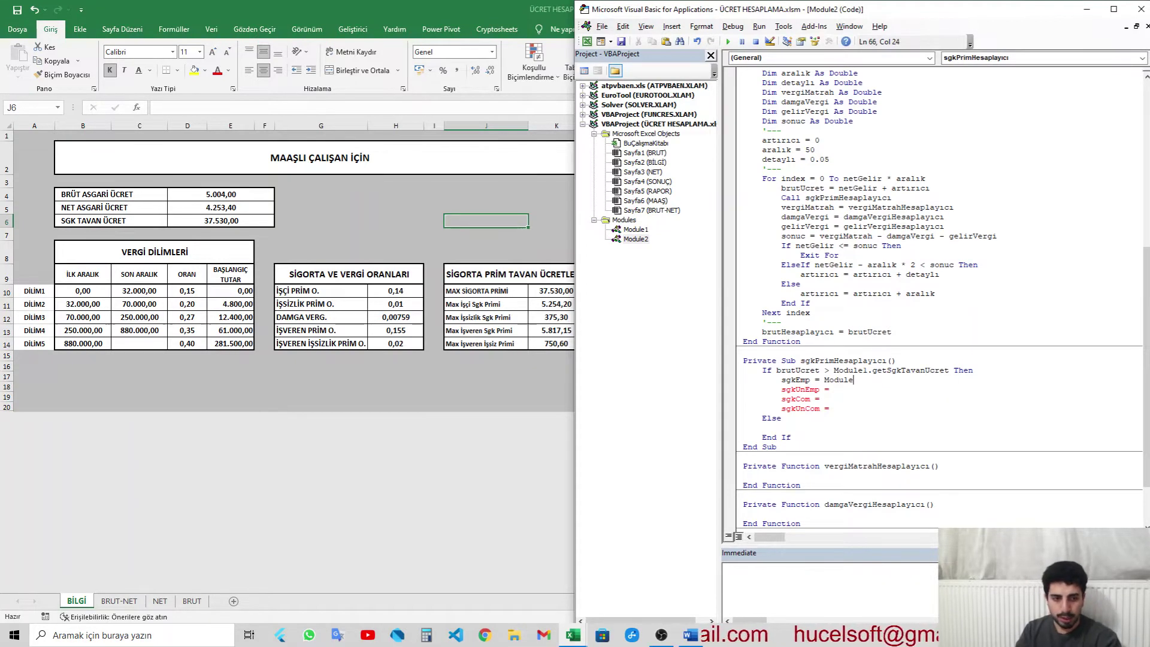
{"action": "key", "text": "BackSpace"}
{"action": "key", "text": "BackSpace"}
{"action": "key", "text": "BackSpace"}
{"action": "key", "text": "BackSpace"}
{"action": "key", "text": "BackSpace"}
{"action": "key", "text": "BackSpace"}
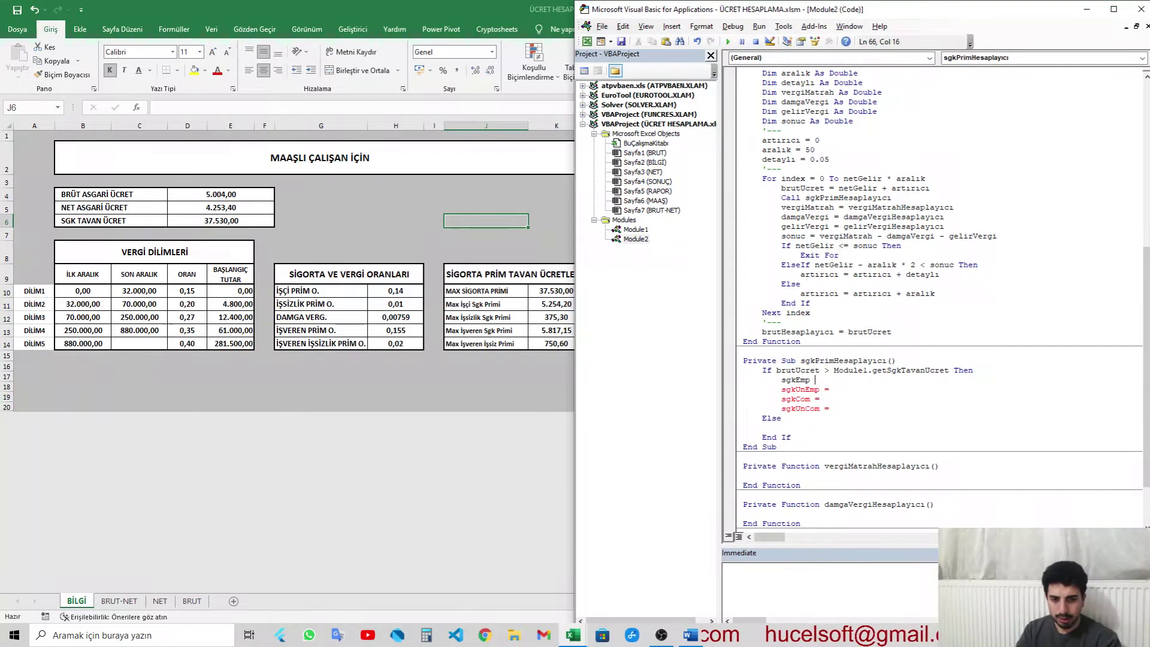
{"action": "type", "text": "= get"}
{"action": "key", "text": "ctrl+space"}
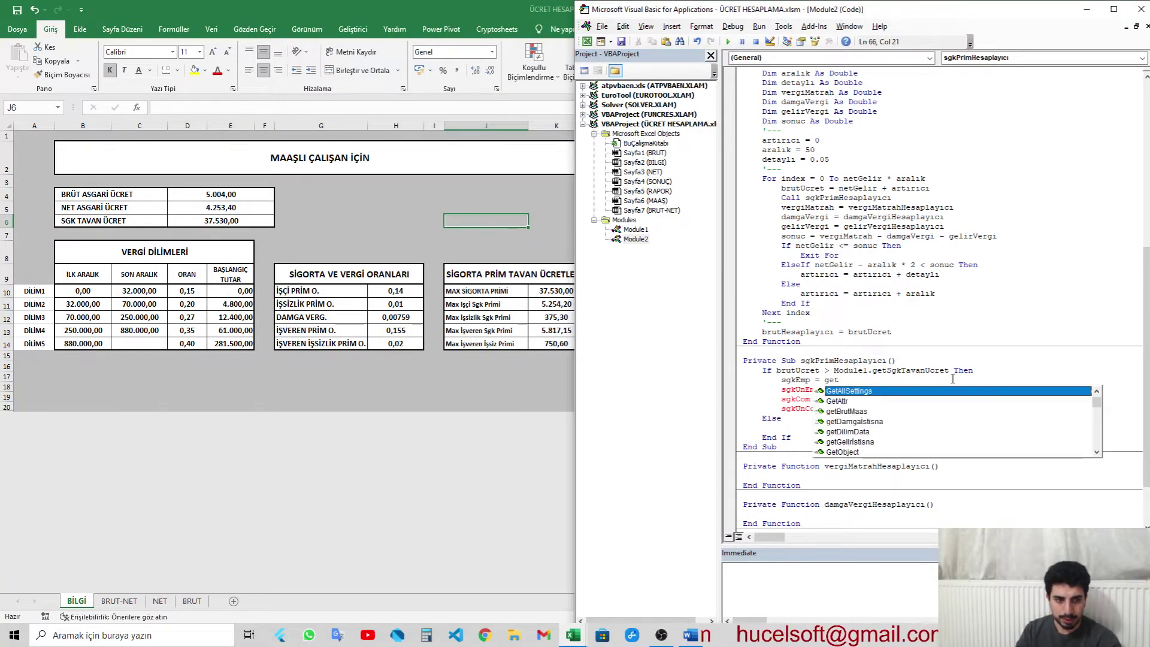
{"action": "key", "text": "Down"}
{"action": "key", "text": "Down"}
{"action": "key", "text": "Down"}
{"action": "key", "text": "Down"}
{"action": "key", "text": "Down"}
{"action": "key", "text": "Down"}
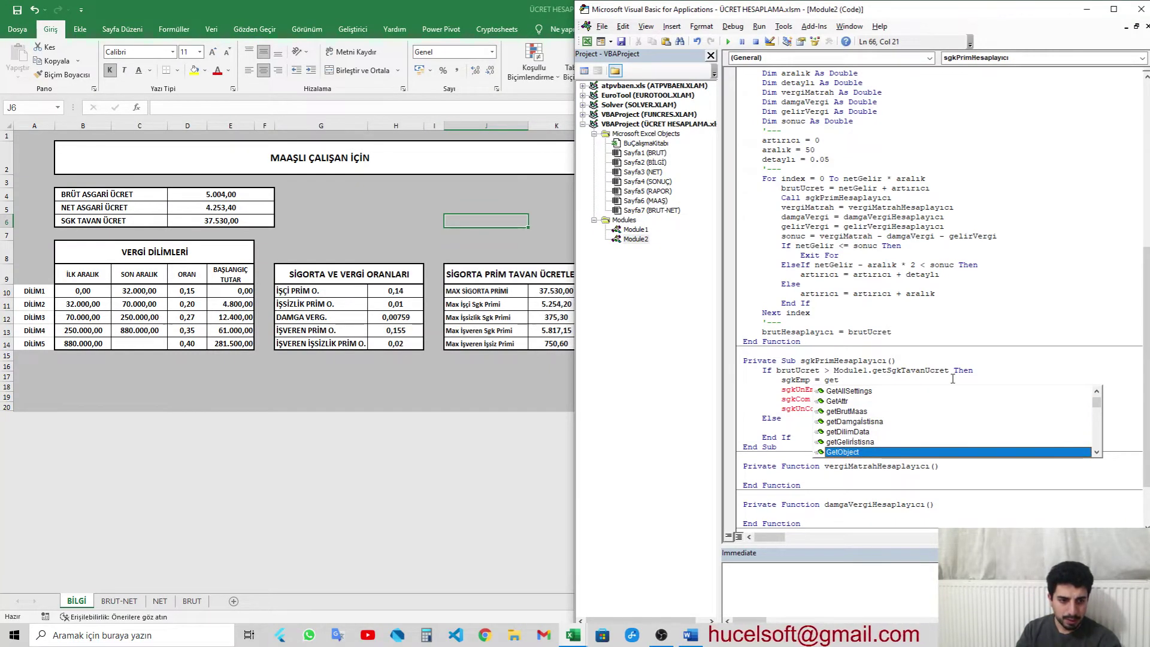
{"action": "key", "text": "Up"}
{"action": "key", "text": "Up"}
{"action": "type", "text": "s"}
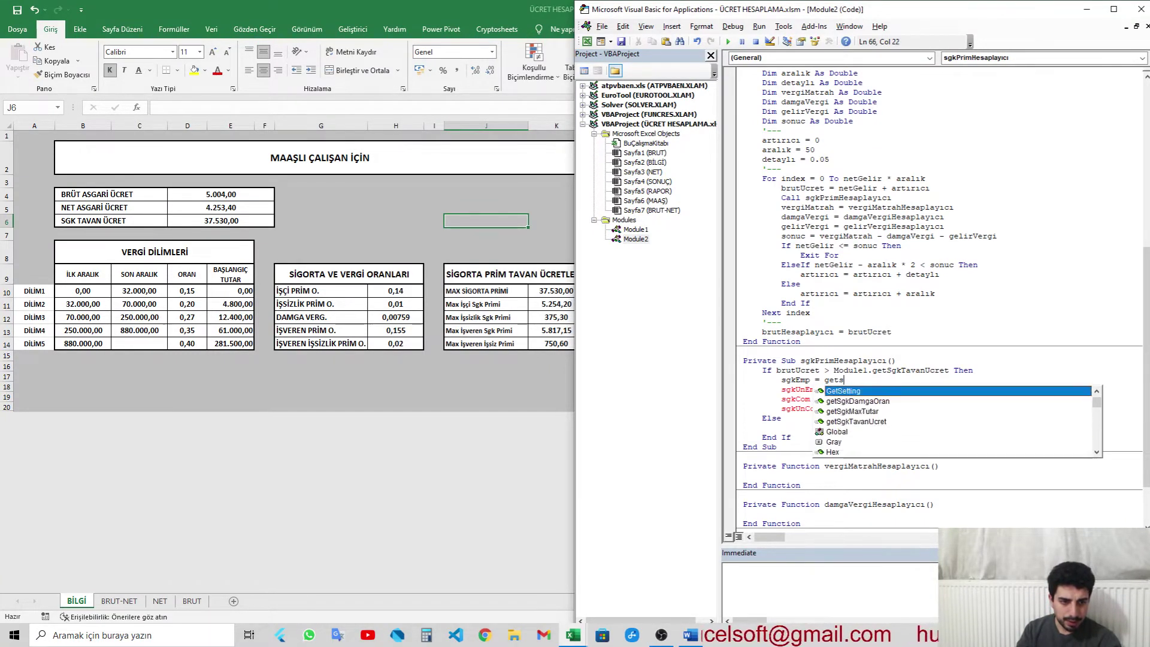
{"action": "key", "text": "Down"}
{"action": "key", "text": "Down"}
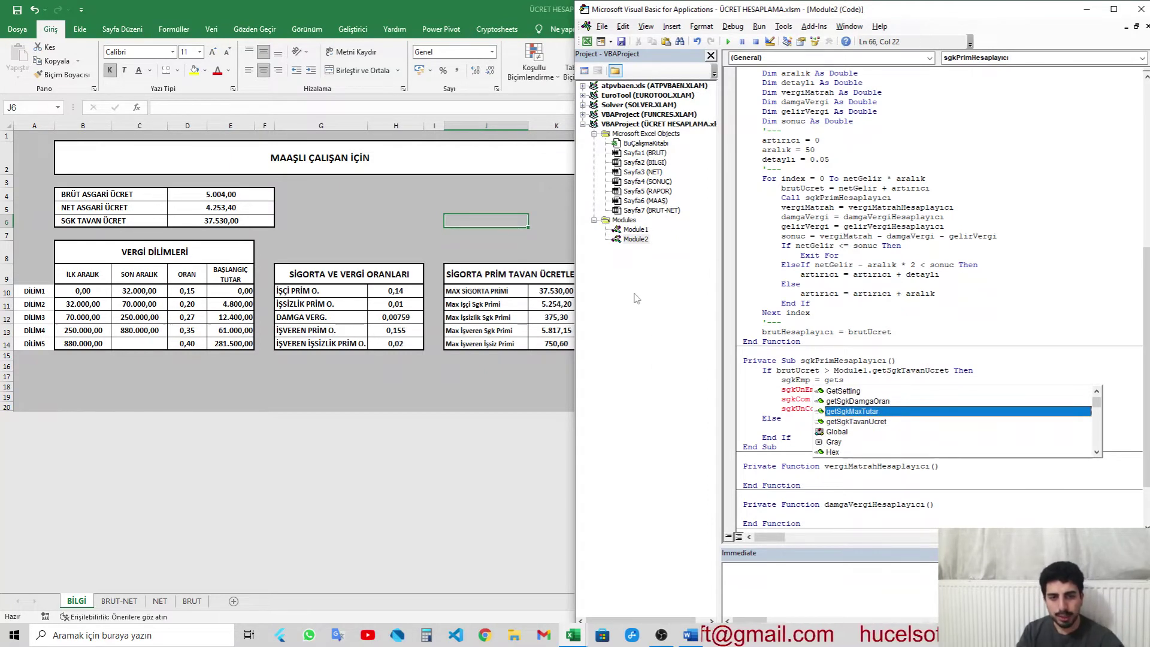
{"action": "key", "text": "Tab"}
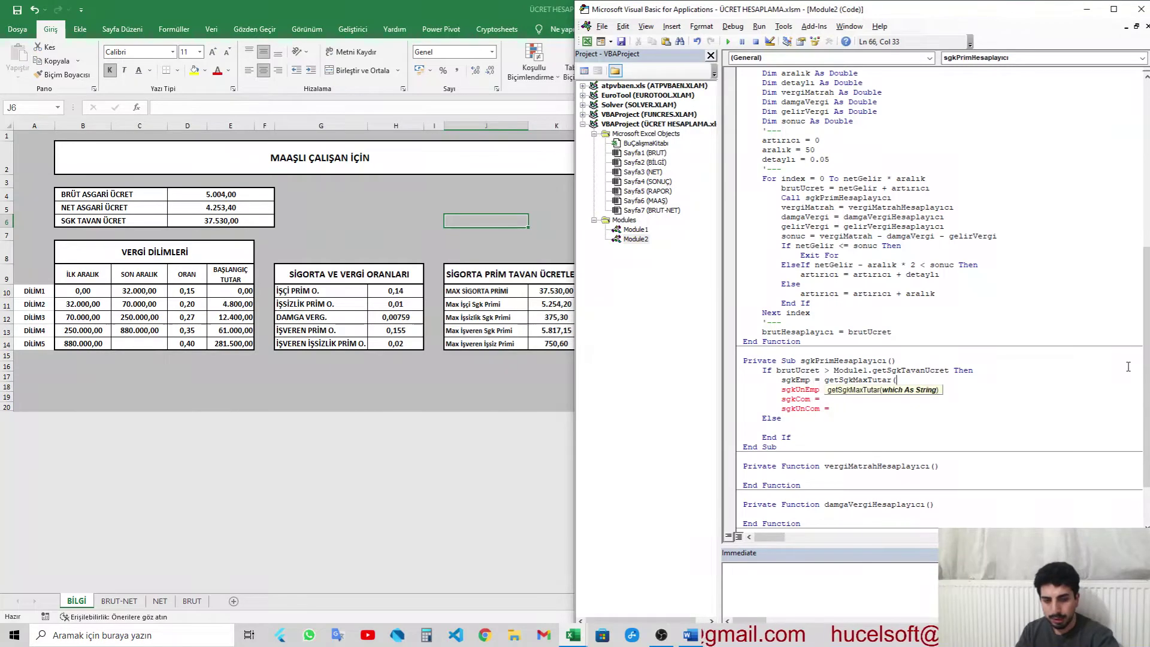
{"action": "type", "text": "()"}
{"action": "key", "text": "Left"}
{"action": "key", "text": "ctrl+space"}
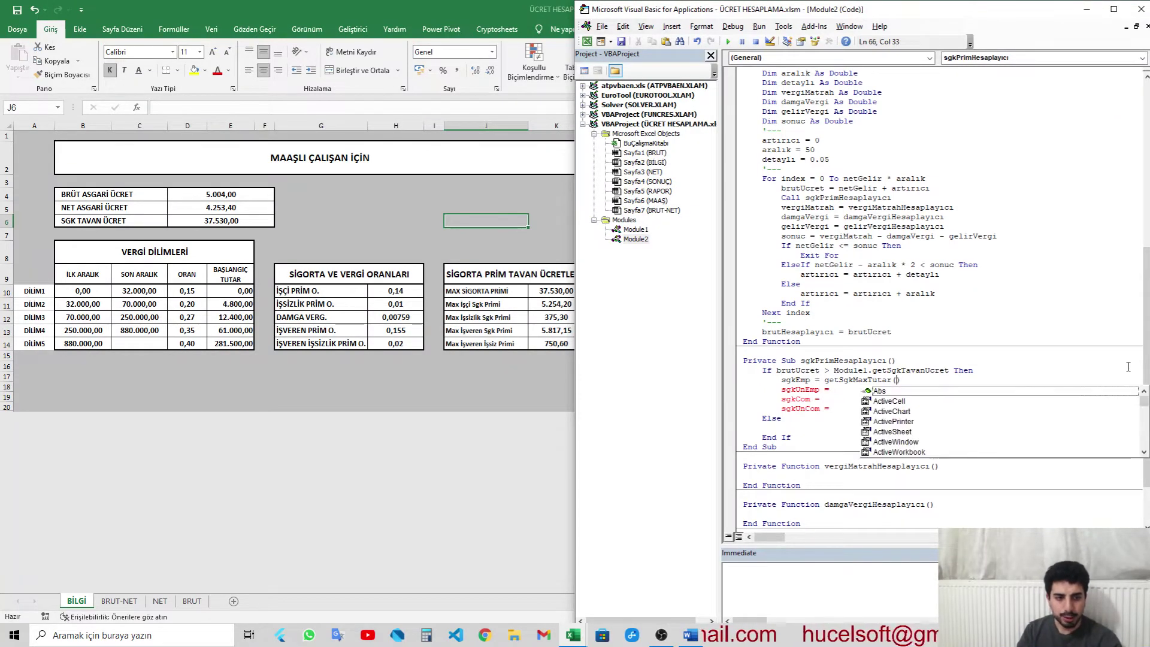
{"action": "key", "text": "Escape"}
{"action": "scroll", "coordinate": [1127, 366], "scroll_direction": "up", "scroll_amount": 5}
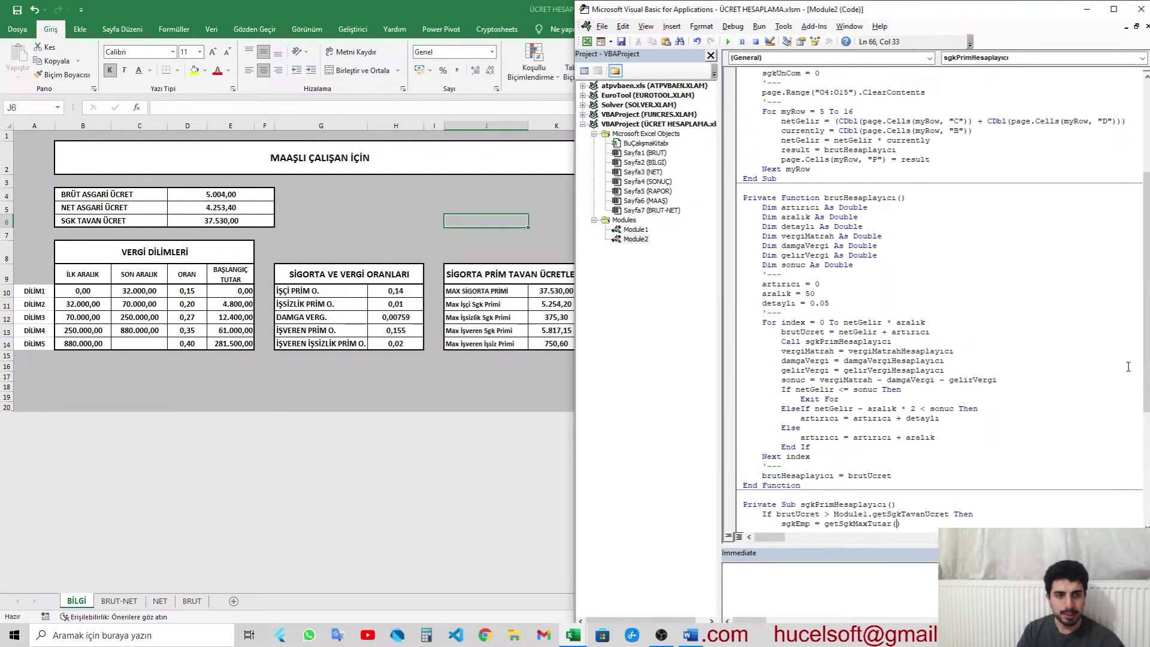
{"action": "scroll", "coordinate": [1026, 304], "scroll_direction": "up", "scroll_amount": 3}
{"action": "scroll", "coordinate": [911, 283], "scroll_direction": "up", "scroll_amount": 3}
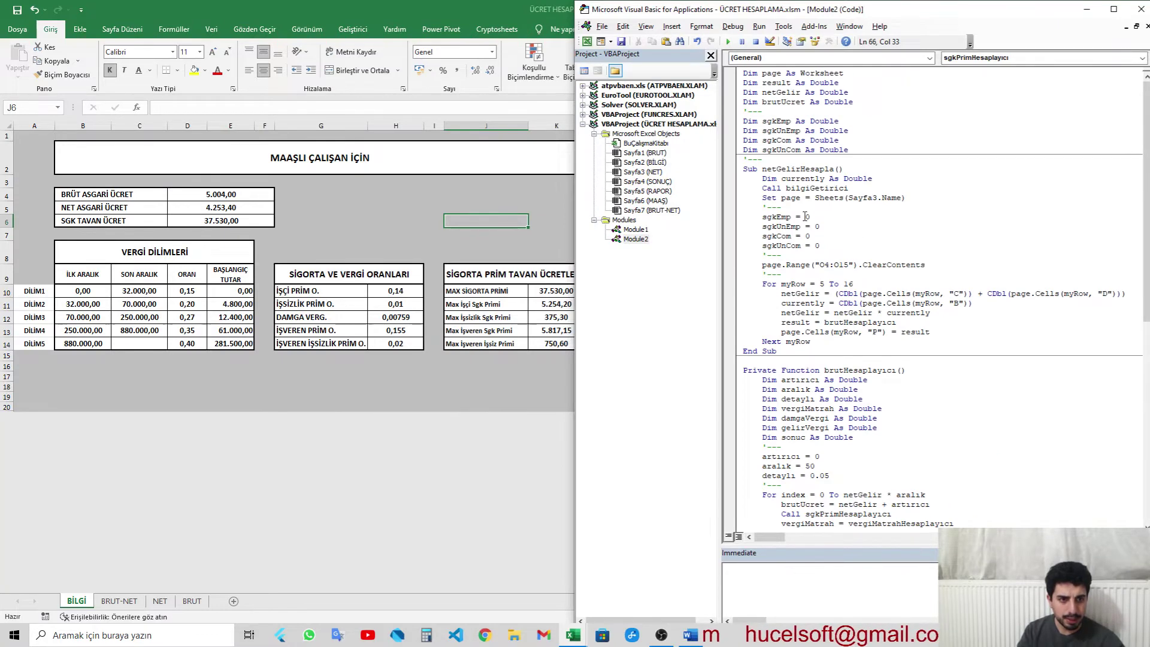
{"action": "scroll", "coordinate": [805, 217], "scroll_direction": "down", "scroll_amount": 3}
{"action": "scroll", "coordinate": [806, 216], "scroll_direction": "down", "scroll_amount": 3}
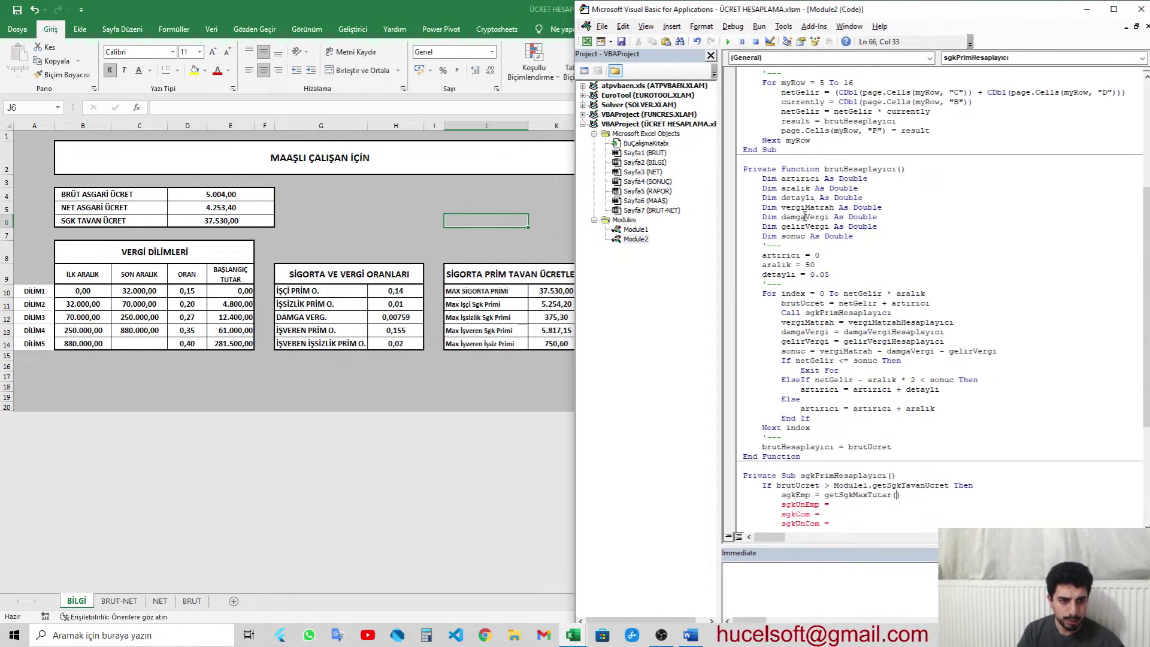
{"action": "scroll", "coordinate": [805, 217], "scroll_direction": "down", "scroll_amount": 1}
{"action": "scroll", "coordinate": [805, 217], "scroll_direction": "down", "scroll_amount": 2}
{"action": "scroll", "coordinate": [805, 216], "scroll_direction": "up", "scroll_amount": 9}
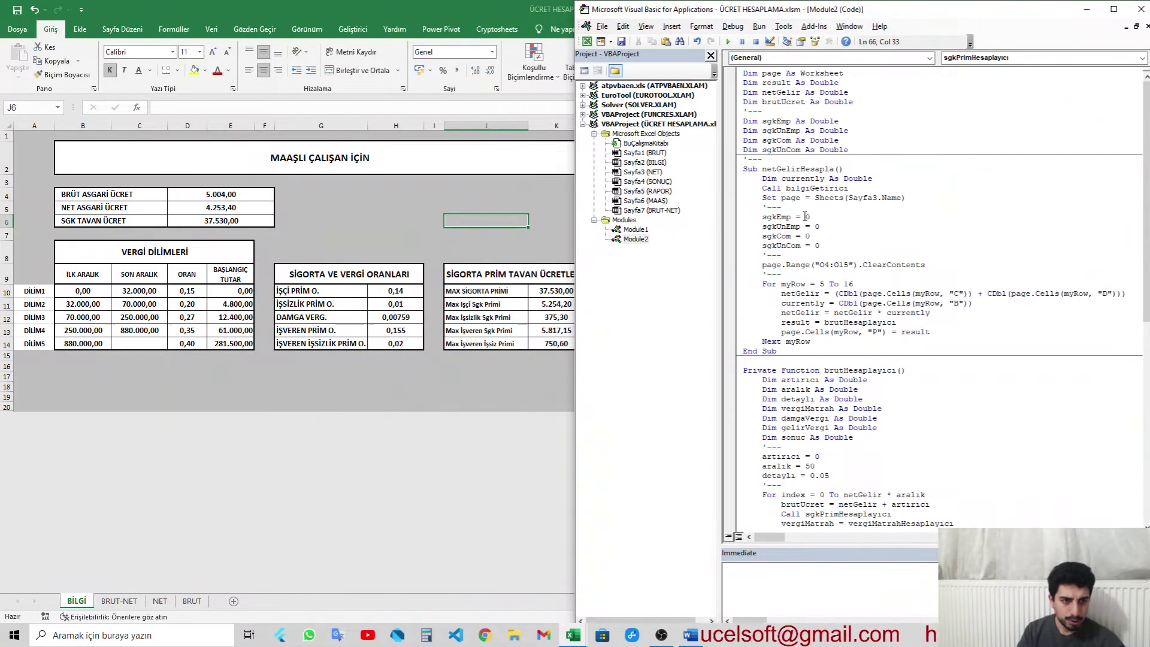
{"action": "left_click", "coordinate": [868, 122]}
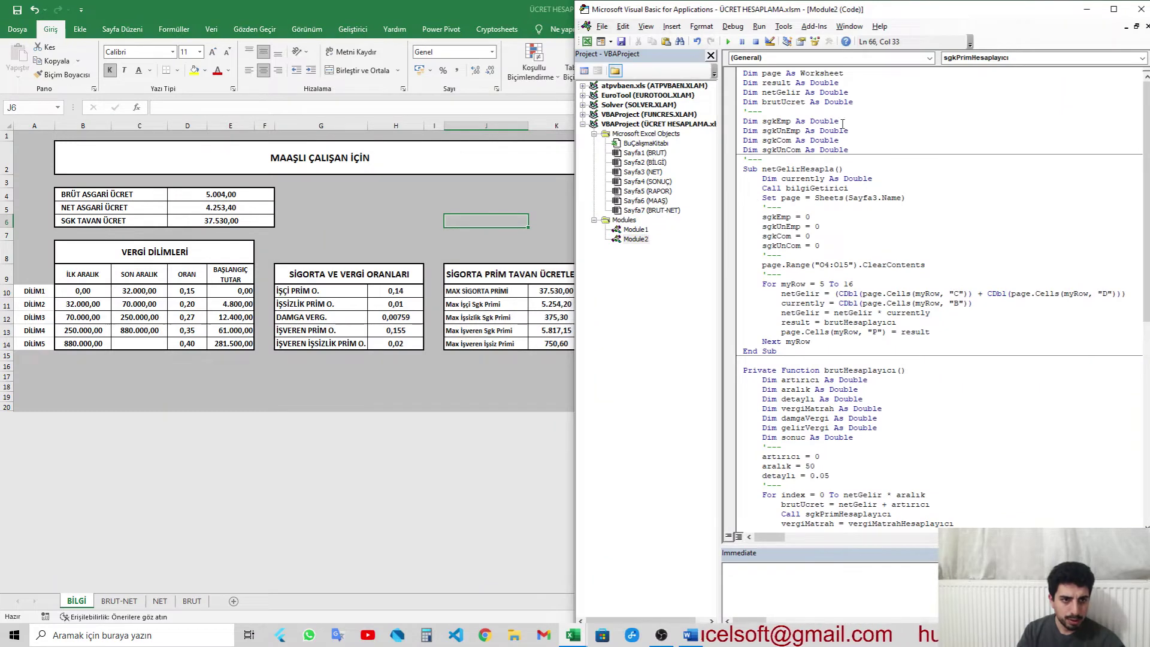
{"action": "left_click", "coordinate": [866, 150]}
{"action": "scroll", "coordinate": [867, 147], "scroll_direction": "down", "scroll_amount": 2}
{"action": "scroll", "coordinate": [867, 148], "scroll_direction": "down", "scroll_amount": 7}
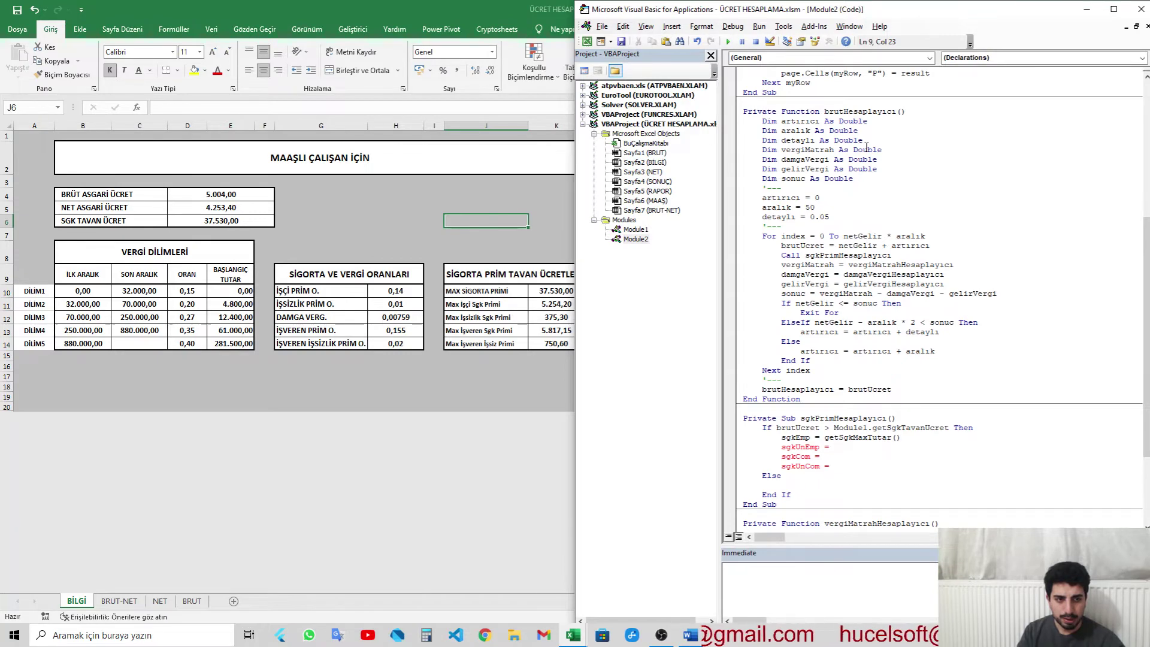
{"action": "scroll", "coordinate": [869, 173], "scroll_direction": "down", "scroll_amount": 2}
{"action": "scroll", "coordinate": [873, 204], "scroll_direction": "down", "scroll_amount": 1}
{"action": "left_click", "coordinate": [894, 346]}
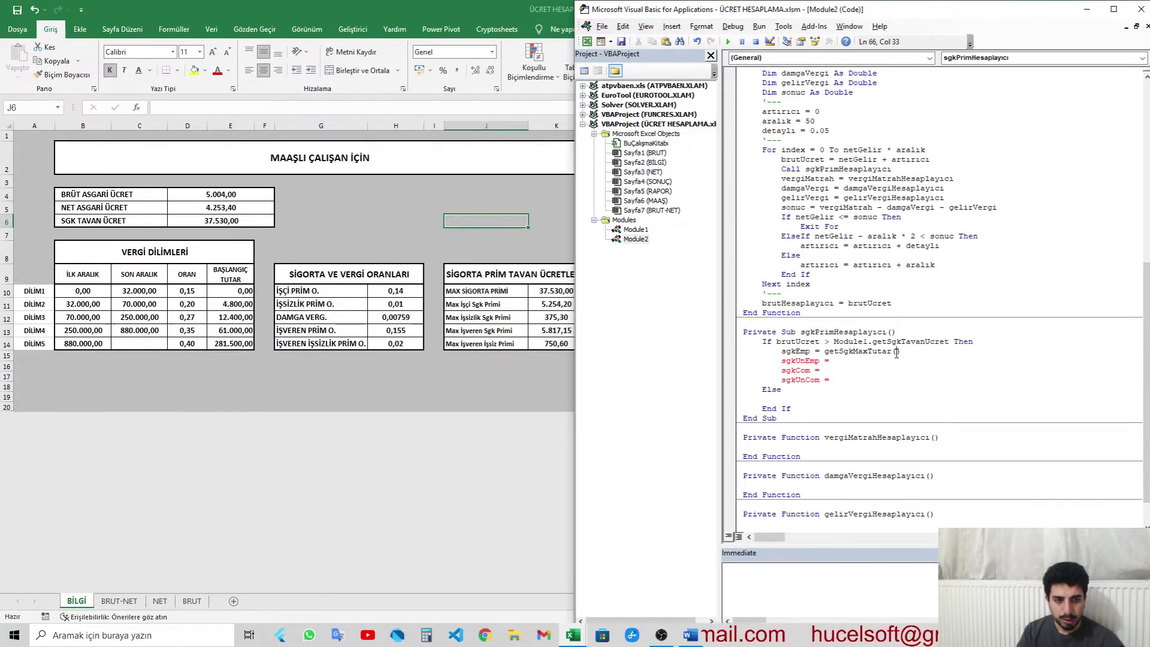
{"action": "left_click", "coordinate": [632, 230]}
{"action": "double_click", "coordinate": [632, 229]}
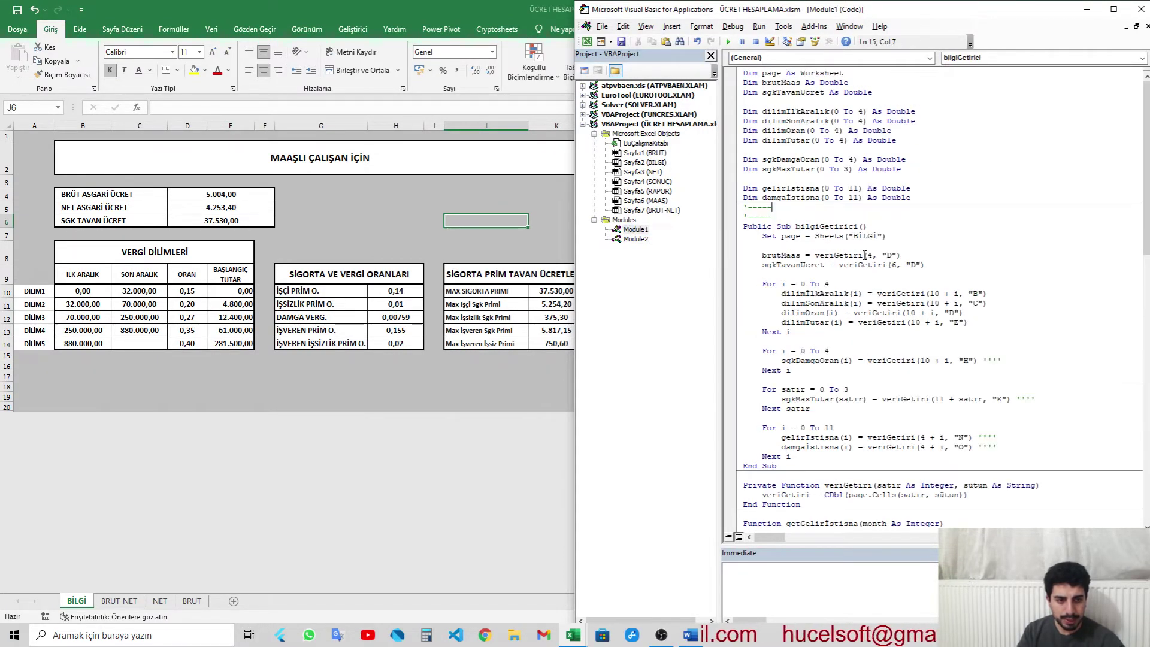
{"action": "scroll", "coordinate": [885, 242], "scroll_direction": "down", "scroll_amount": 3}
{"action": "scroll", "coordinate": [884, 243], "scroll_direction": "down", "scroll_amount": 3}
{"action": "scroll", "coordinate": [885, 242], "scroll_direction": "down", "scroll_amount": 3}
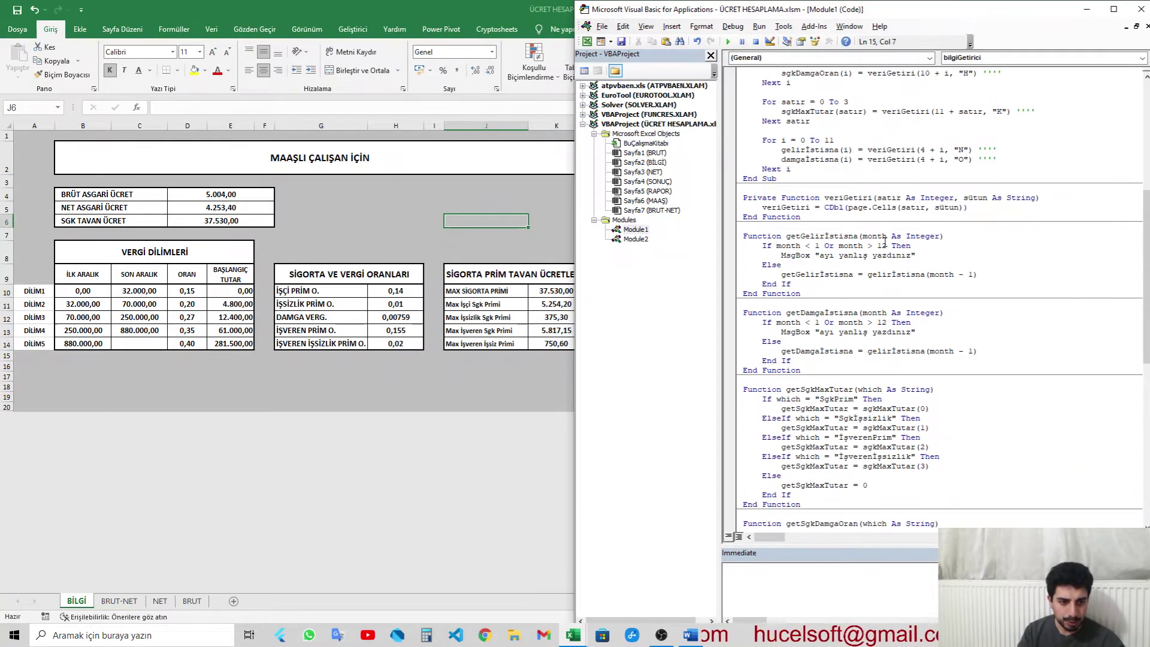
{"action": "left_click", "coordinate": [874, 419]}
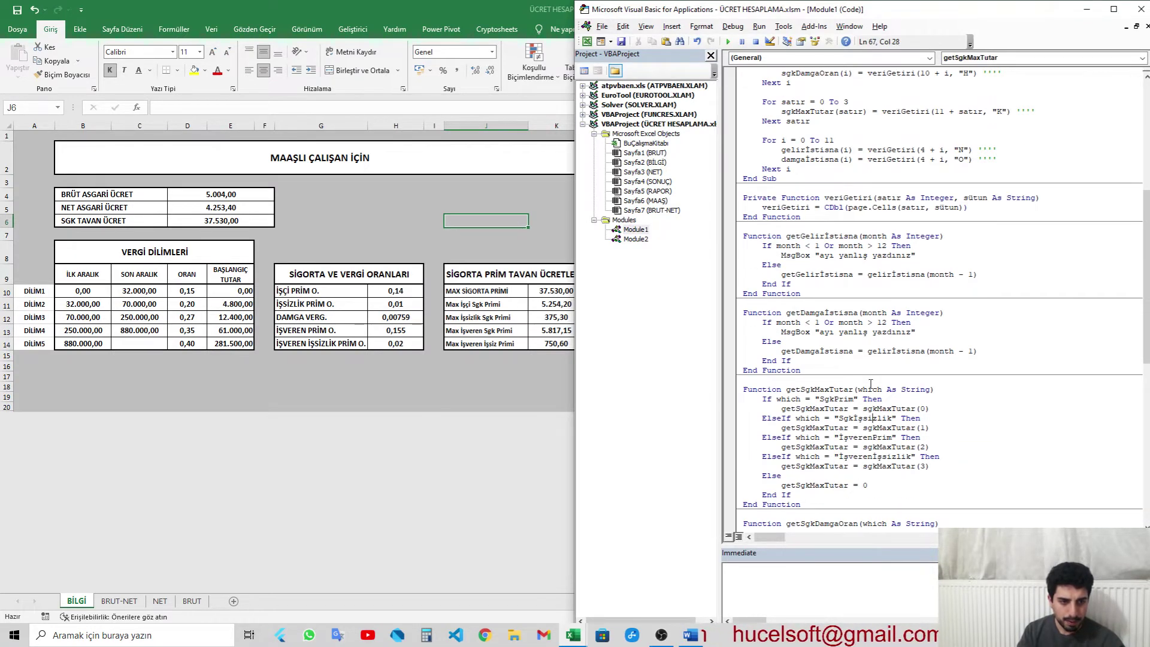
{"action": "double_click", "coordinate": [839, 399]}
{"action": "key", "text": "ctrl+c"}
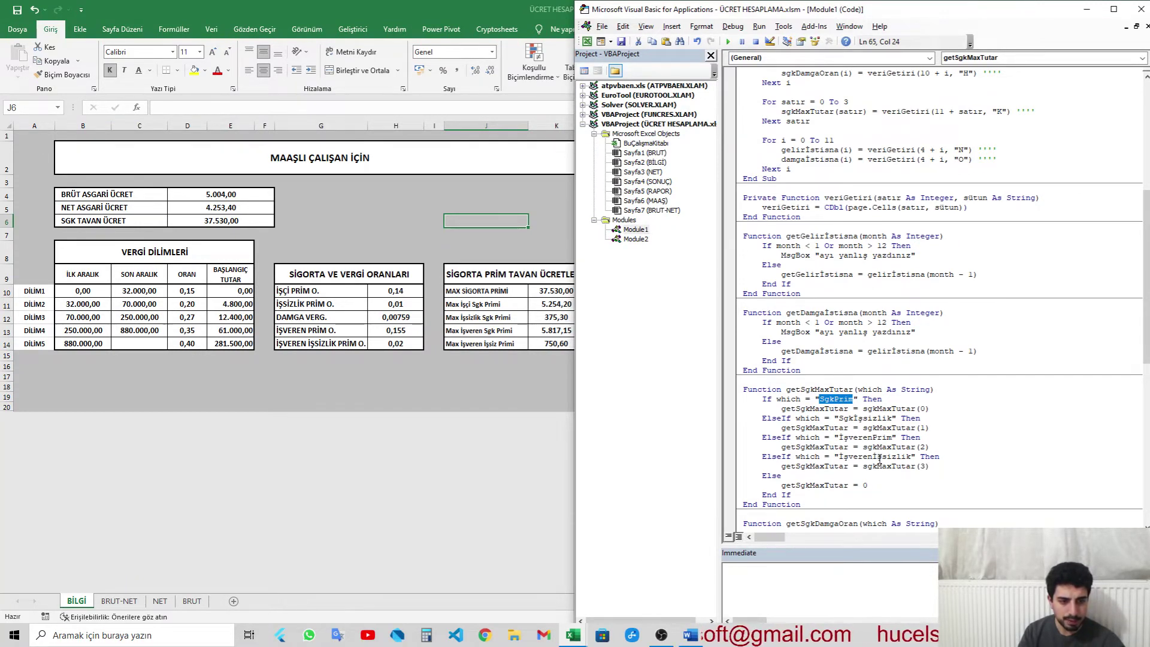
Step: Fill sgkEmp's getSgkMaxTutar argument with the string "SgkPrim"
{"action": "double_click", "coordinate": [635, 239]}
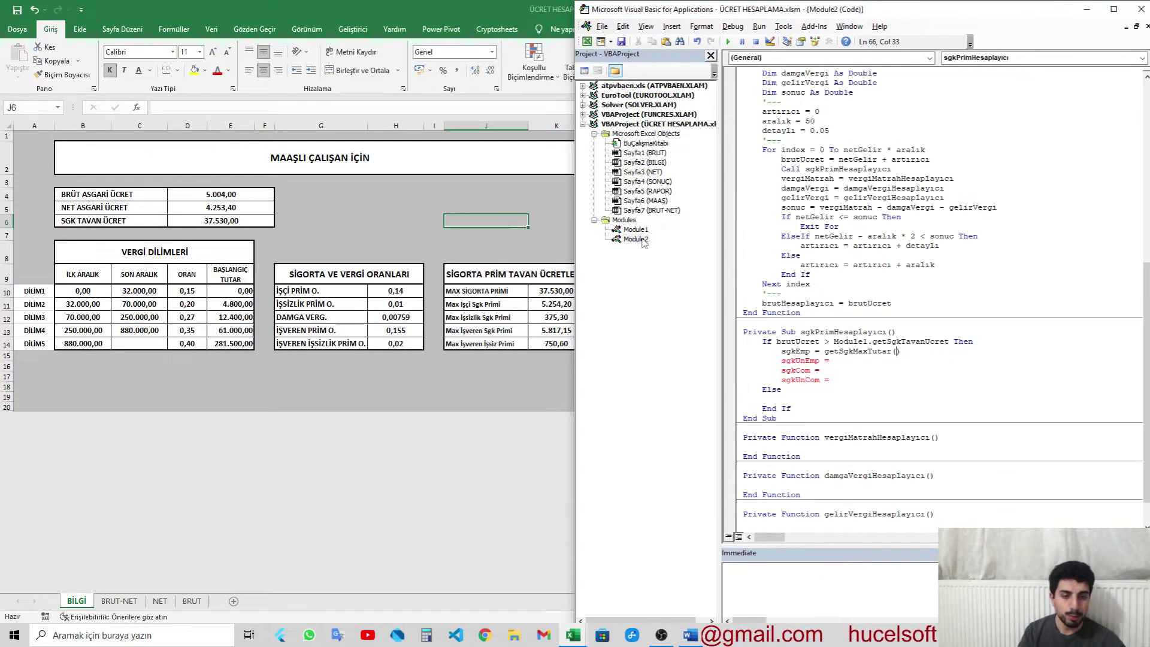
{"action": "key", "text": "ctrl+v"}
{"action": "type", "text": "\""}
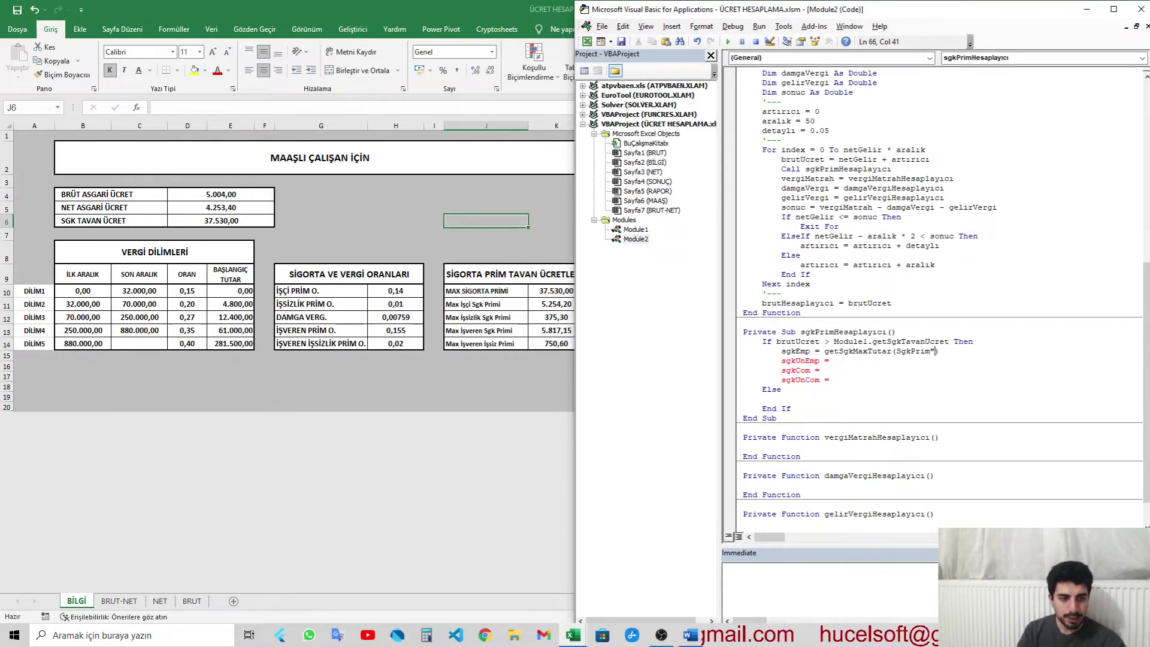
{"action": "key", "text": "Left"}
{"action": "type", "text": "\""}
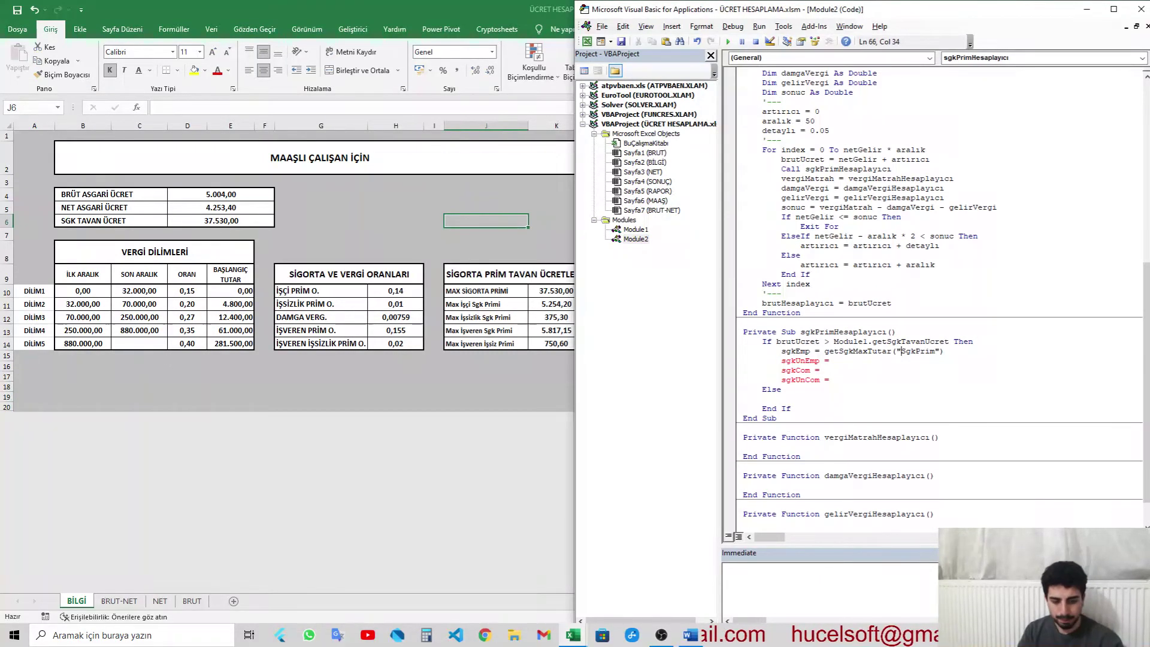
Step: Set sgkUnEmp to getSgkMaxTutar("Sgkİşsizlik")
{"action": "key", "text": "End"}
{"action": "type", "text": ")"}
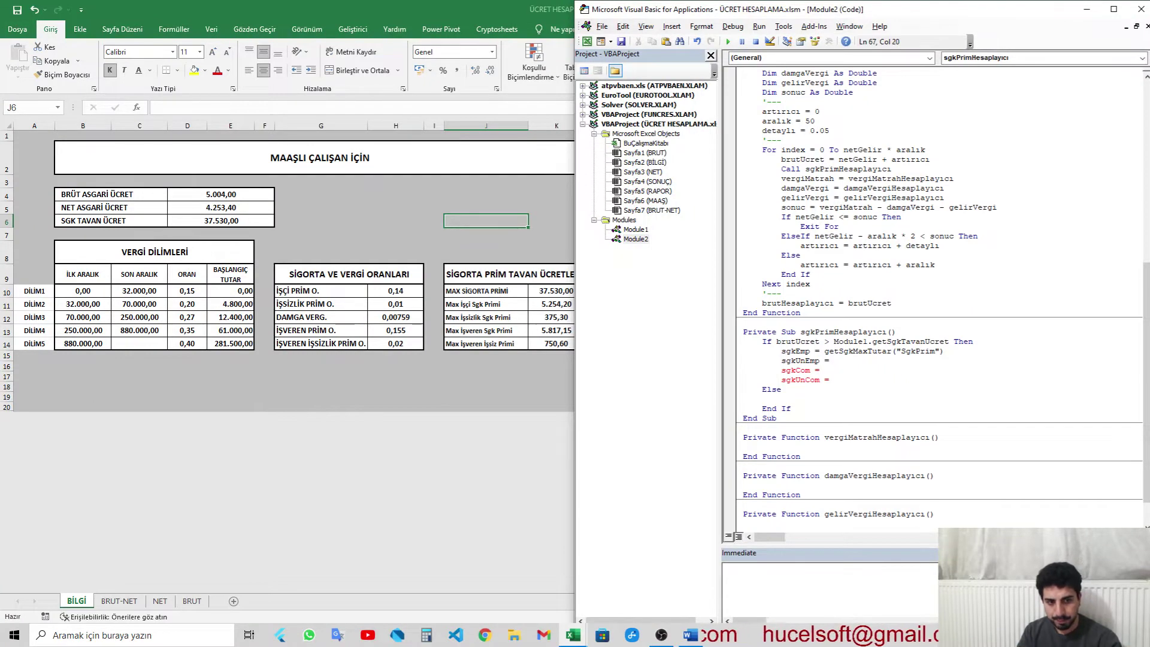
{"action": "type", "text": "getsg"}
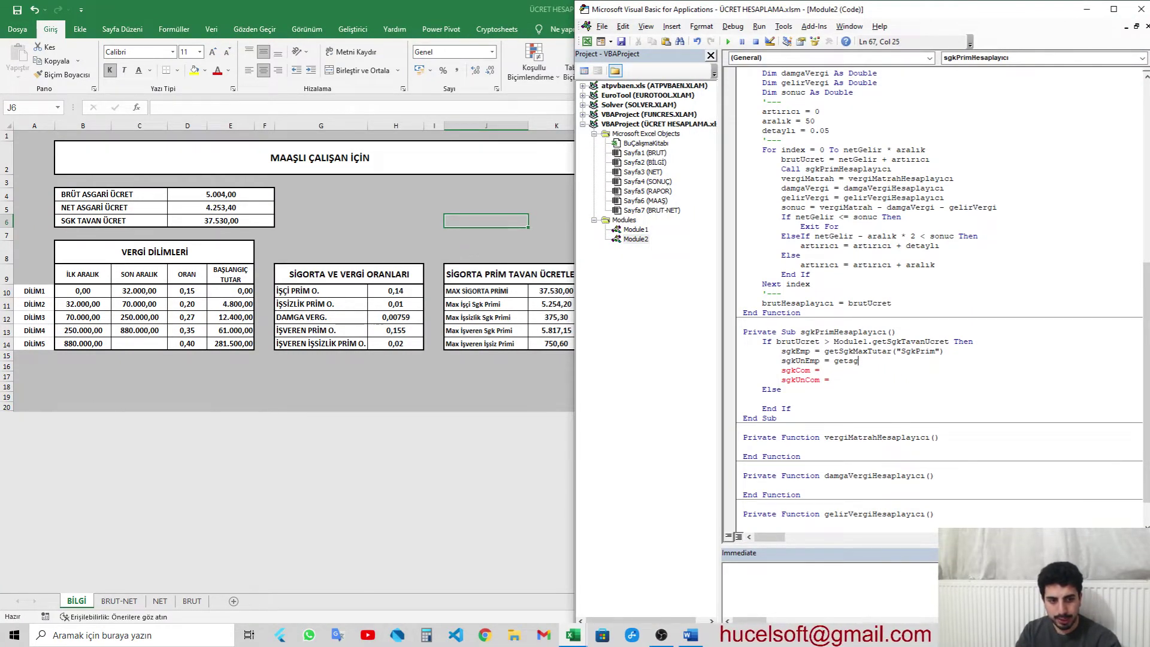
{"action": "key", "text": "ctrl+space"}
{"action": "key", "text": "Down"}
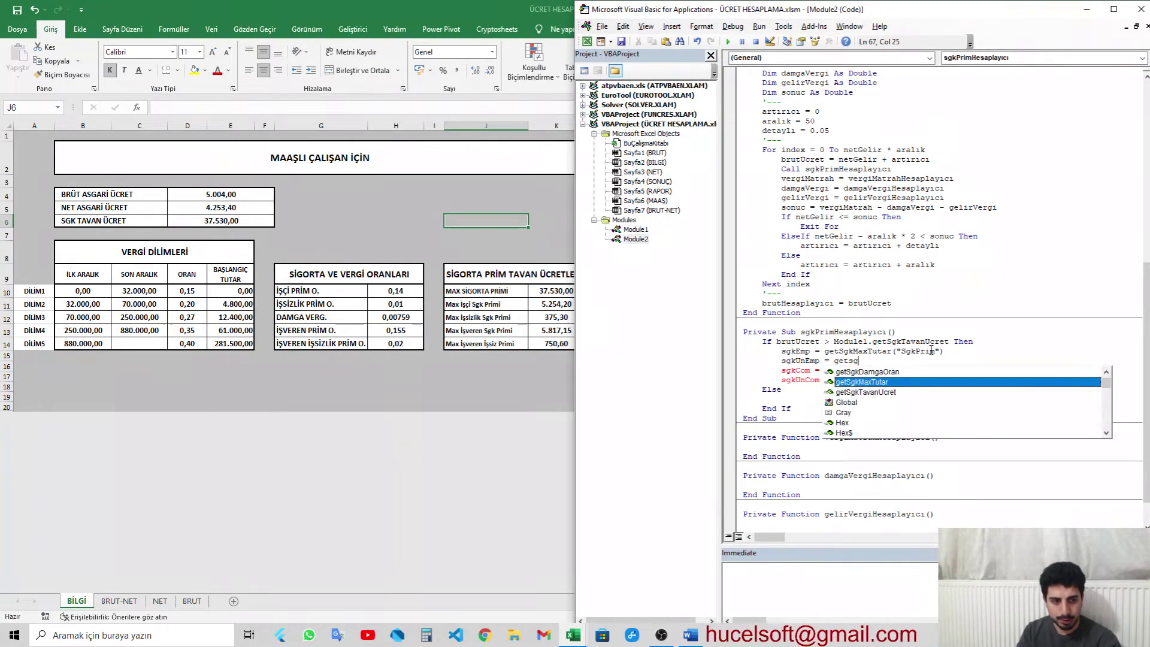
{"action": "key", "text": "Down"}
{"action": "key", "text": "Tab"}
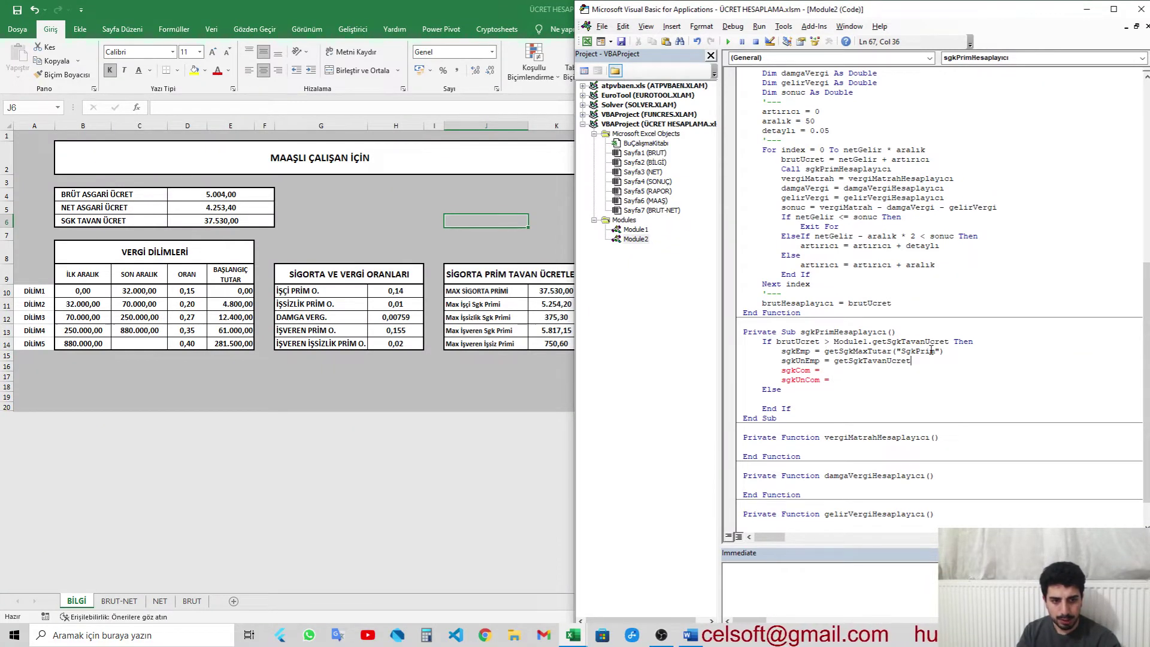
{"action": "key", "text": "ctrl+shift+Left"}
{"action": "type", "text": "ge"}
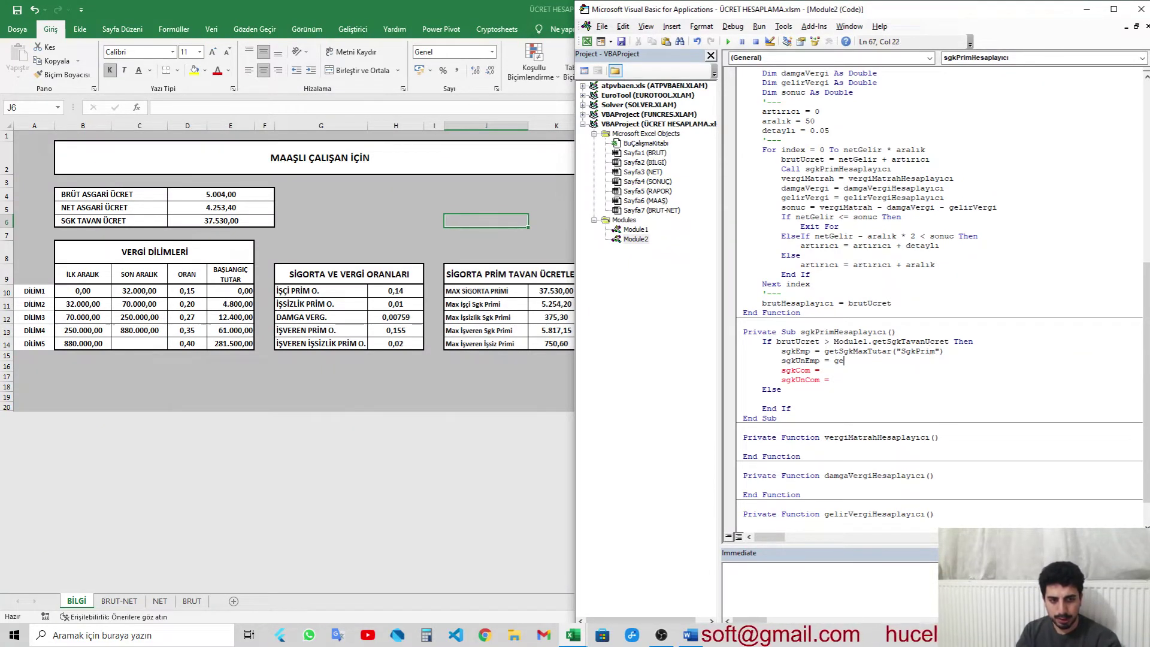
{"action": "type", "text": "tSgk"}
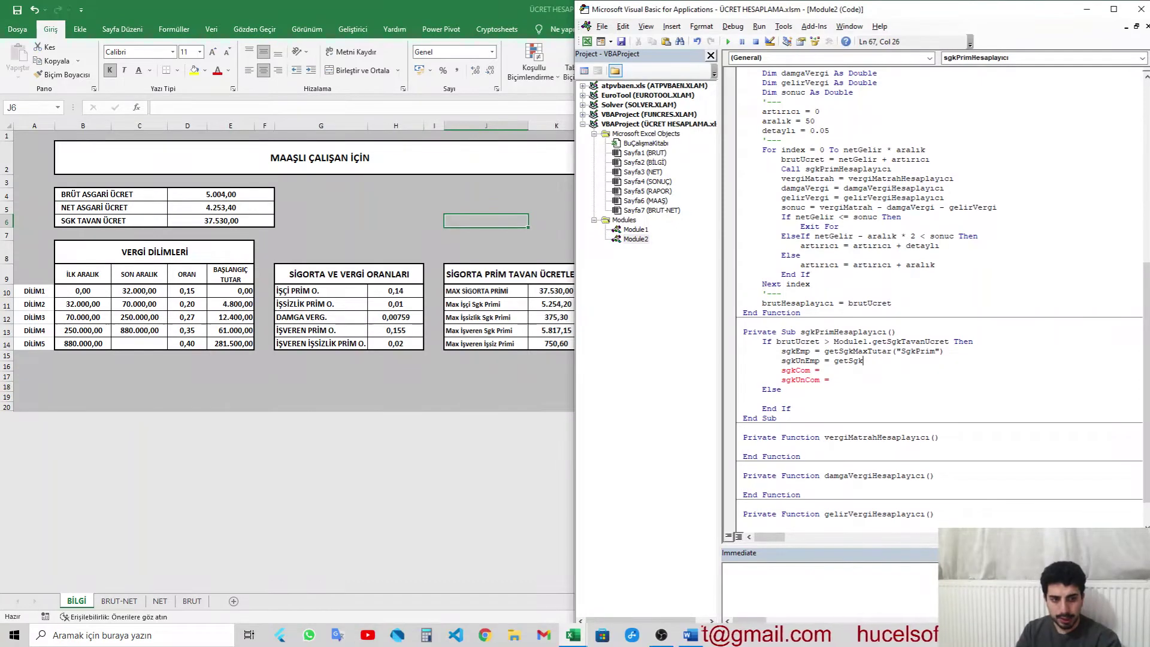
{"action": "key", "text": "ctrl+space"}
{"action": "key", "text": "Tab"}
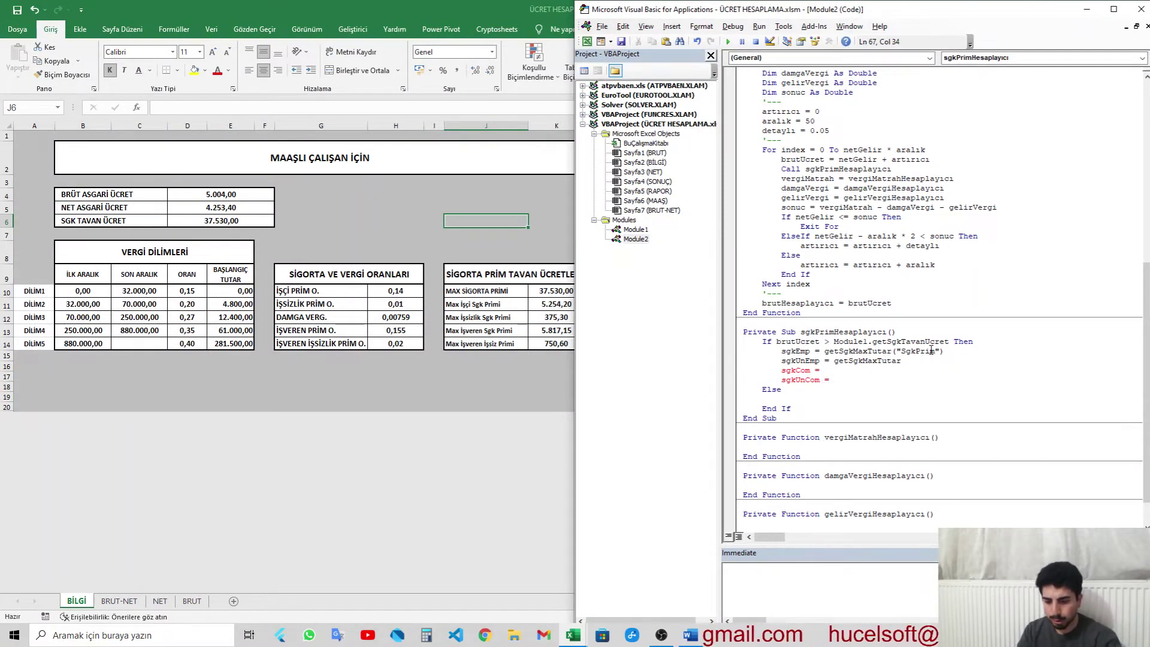
{"action": "type", "text": "()"}
{"action": "key", "text": "Left"}
{"action": "type", "text": "\""}
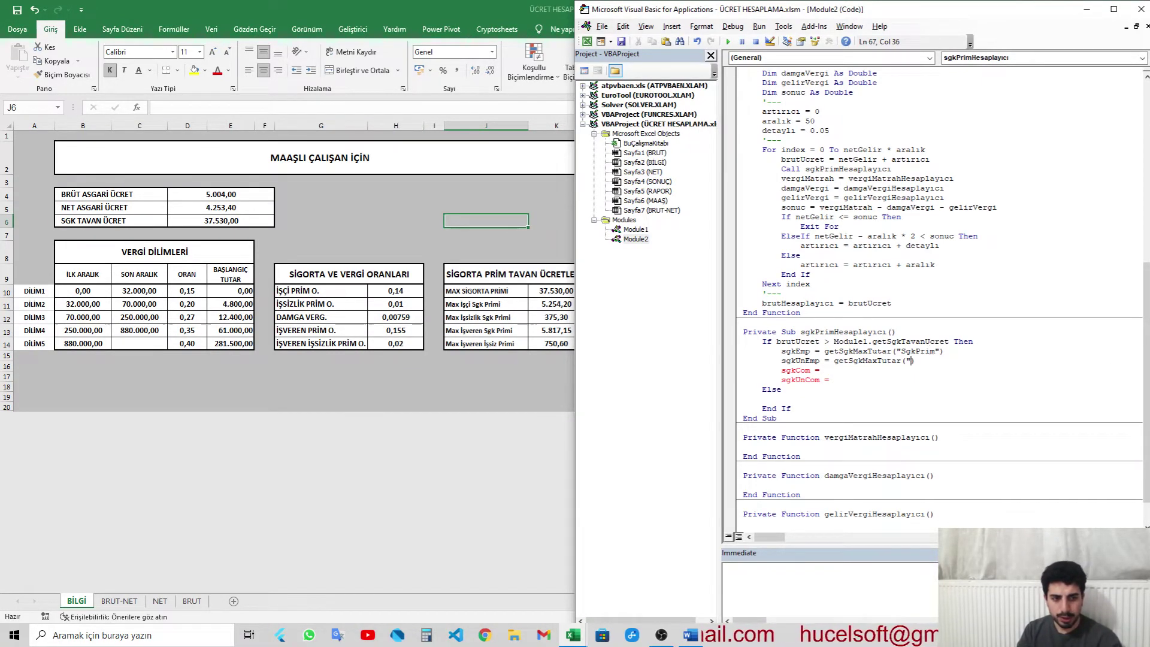
{"action": "type", "text": "Sgkİ"}
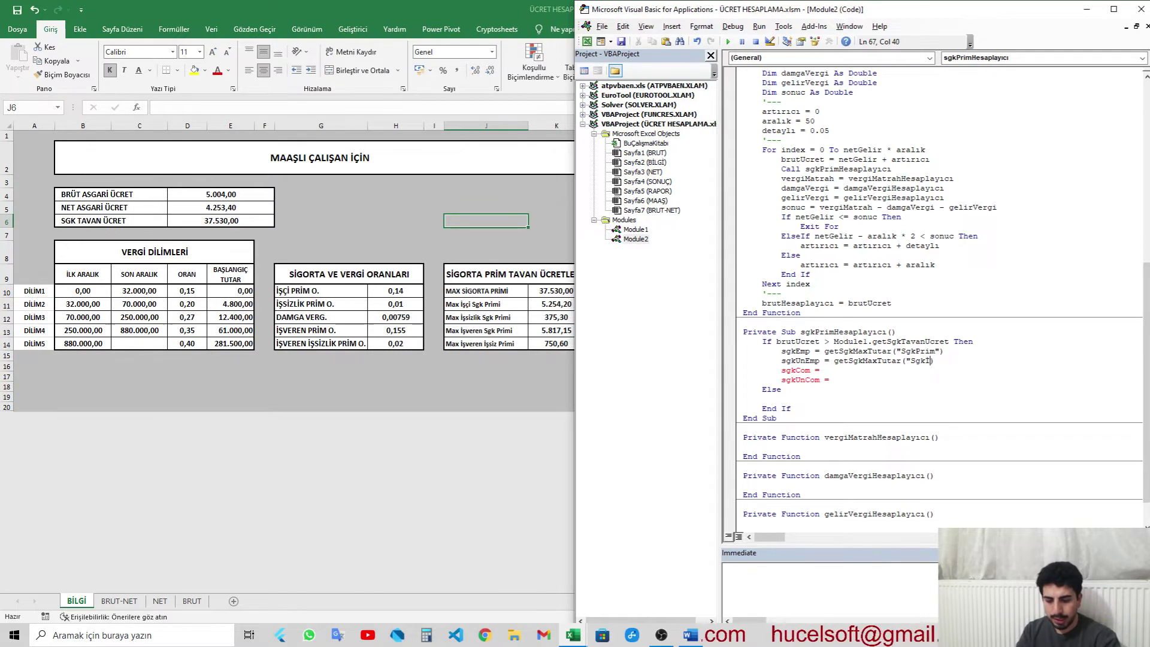
{"action": "type", "text": "\""}
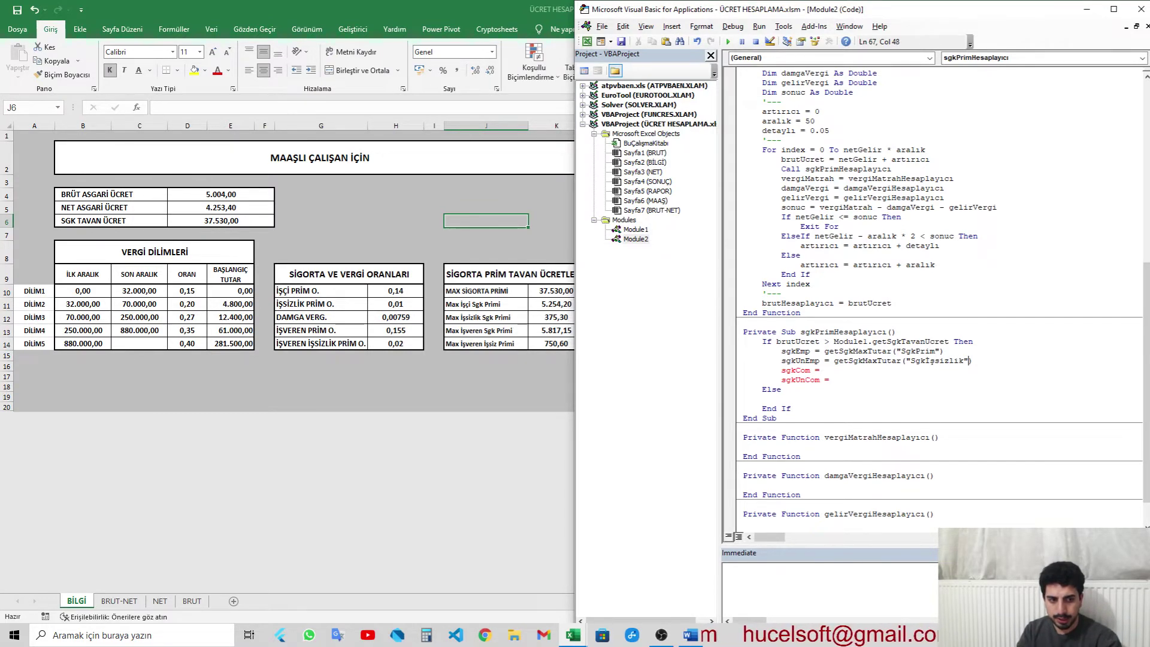
{"action": "key", "text": "Down"}
Step: Copy the call to sgkCom and change its argument to İşverenPrim, taken from Module1
{"action": "key", "text": "shift+Left"}
{"action": "key", "text": "ctrl+c"}
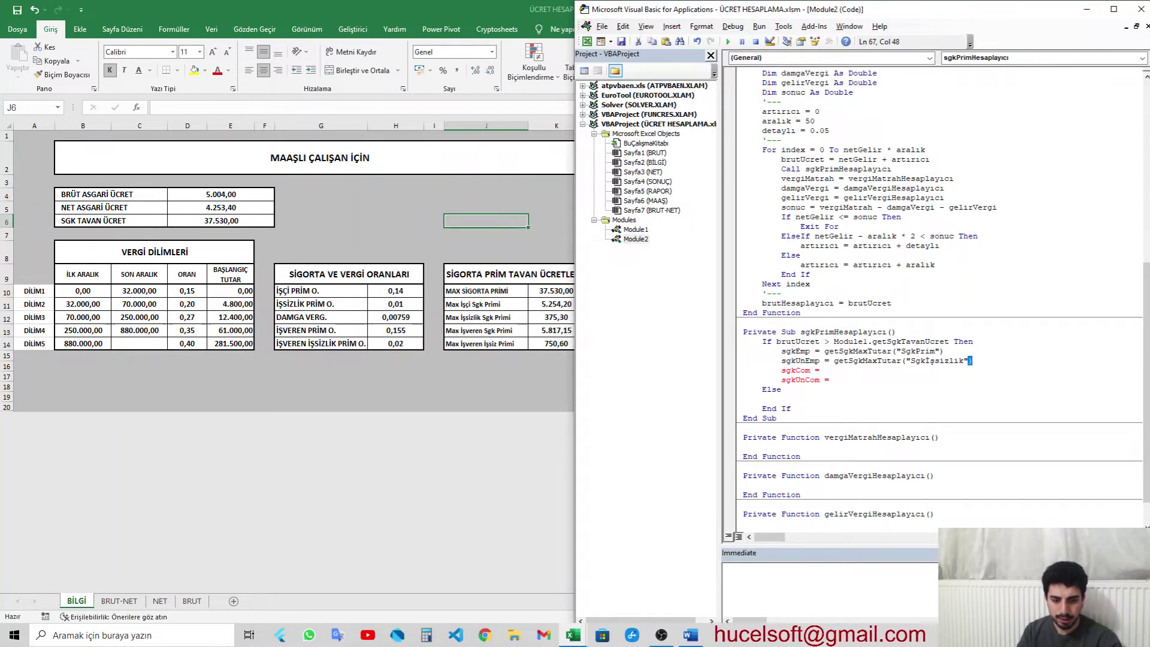
{"action": "key", "text": "shift+Left"}
{"action": "key", "text": "shift+Left"}
{"action": "key", "text": "shift+Left"}
{"action": "key", "text": "shift+Left"}
{"action": "key", "text": "shift+Left"}
{"action": "key", "text": "shift+Left"}
{"action": "key", "text": "shift+Left"}
{"action": "key", "text": "shift+Left"}
{"action": "key", "text": "shift+Left"}
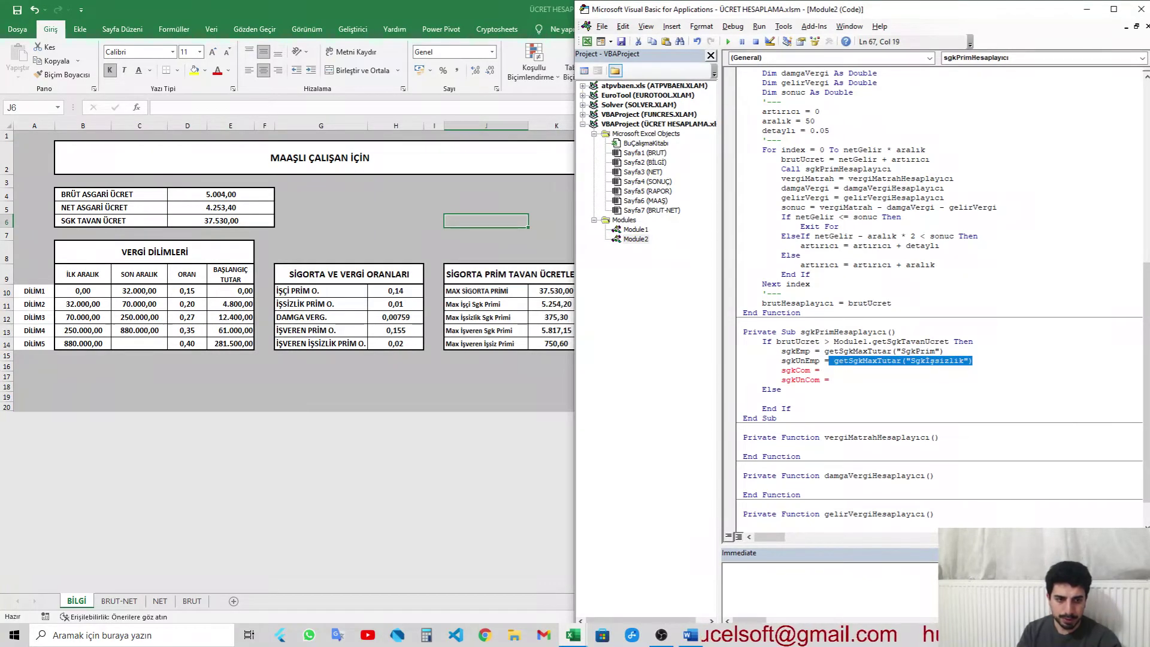
{"action": "key", "text": "Down"}
{"action": "key", "text": "ctrl+v"}
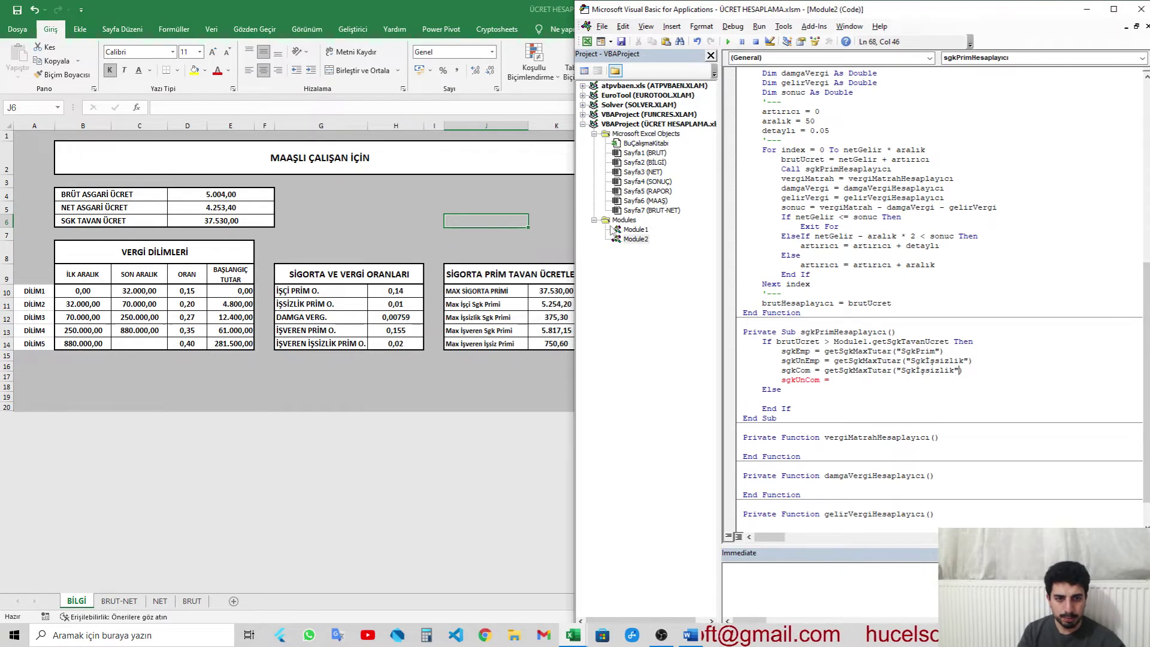
{"action": "double_click", "coordinate": [634, 229]}
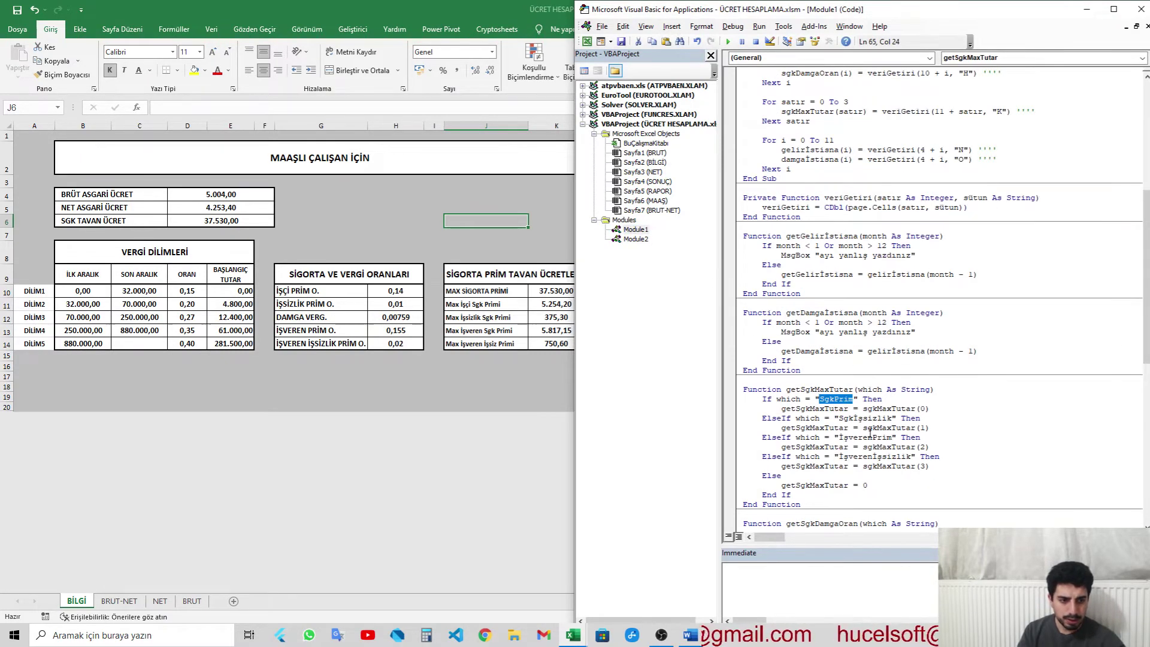
{"action": "left_click", "coordinate": [879, 419]}
{"action": "double_click", "coordinate": [874, 436]}
{"action": "key", "text": "ctrl+c"}
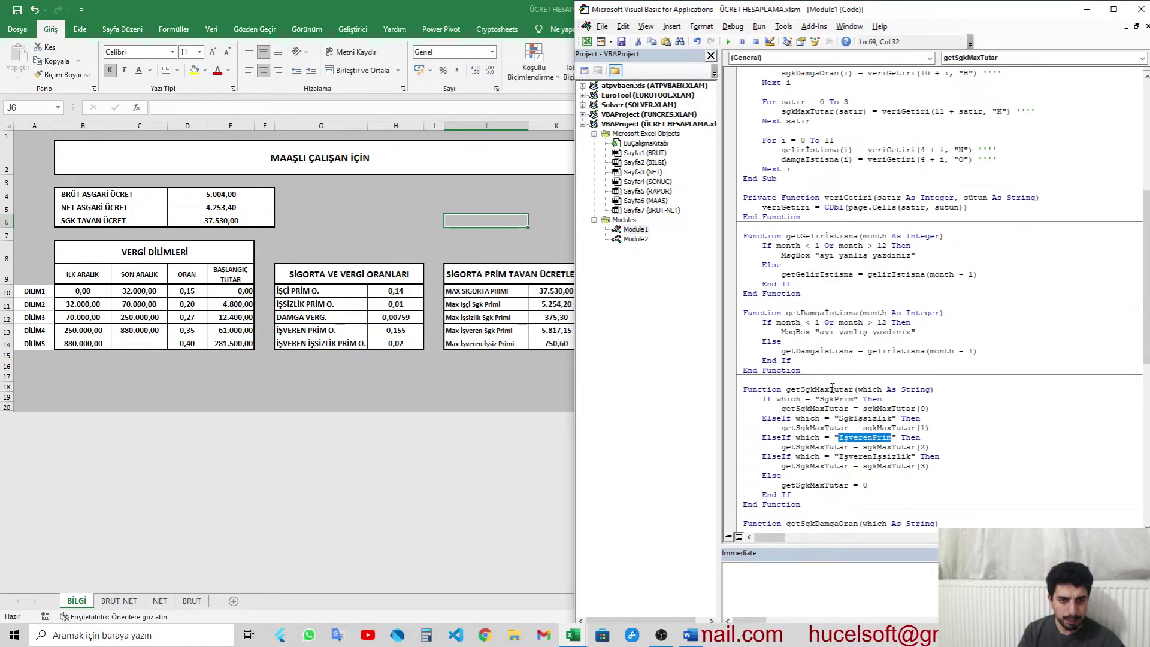
{"action": "double_click", "coordinate": [635, 239]}
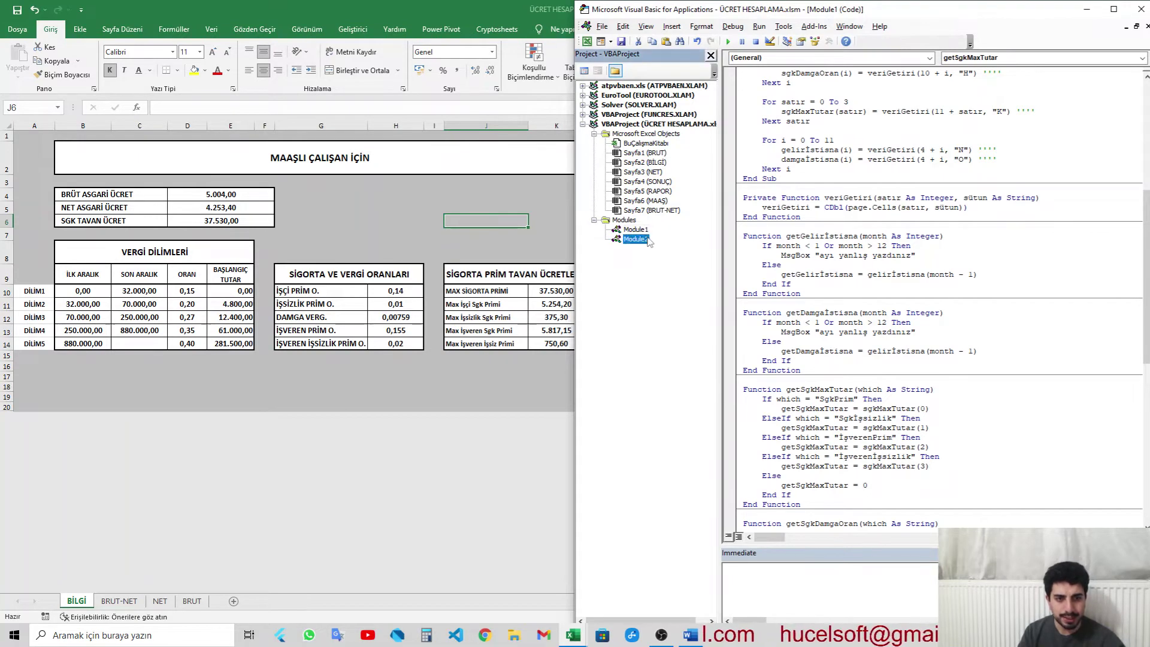
{"action": "left_click", "coordinate": [923, 388]}
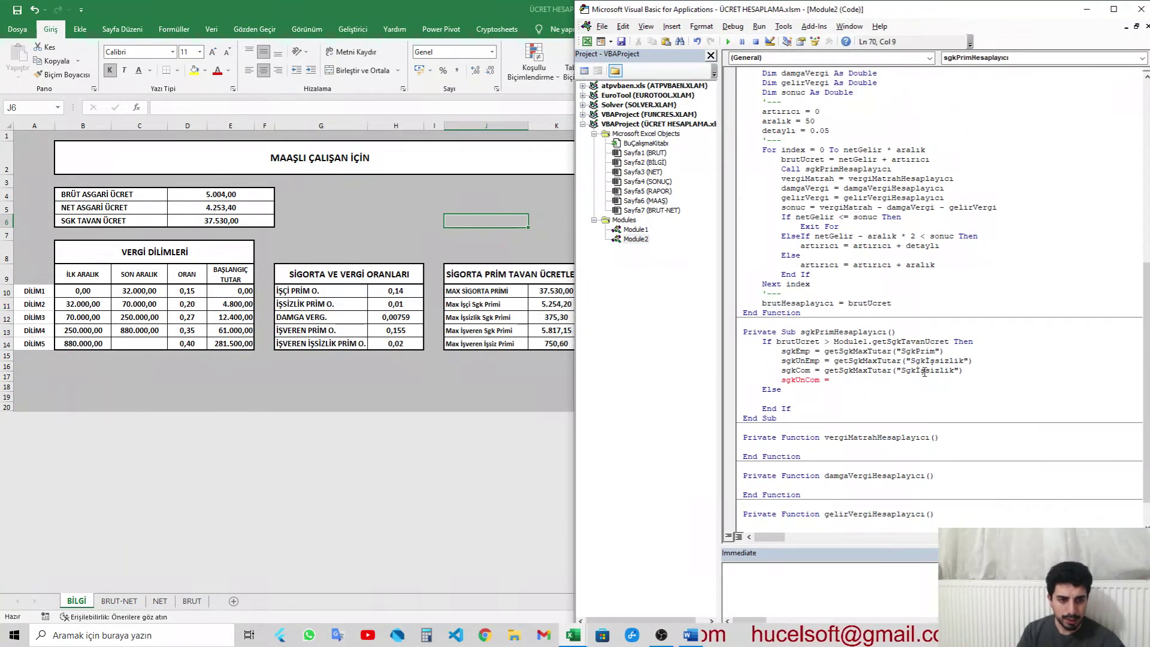
{"action": "double_click", "coordinate": [924, 370]}
{"action": "key", "text": "ctrl+v"}
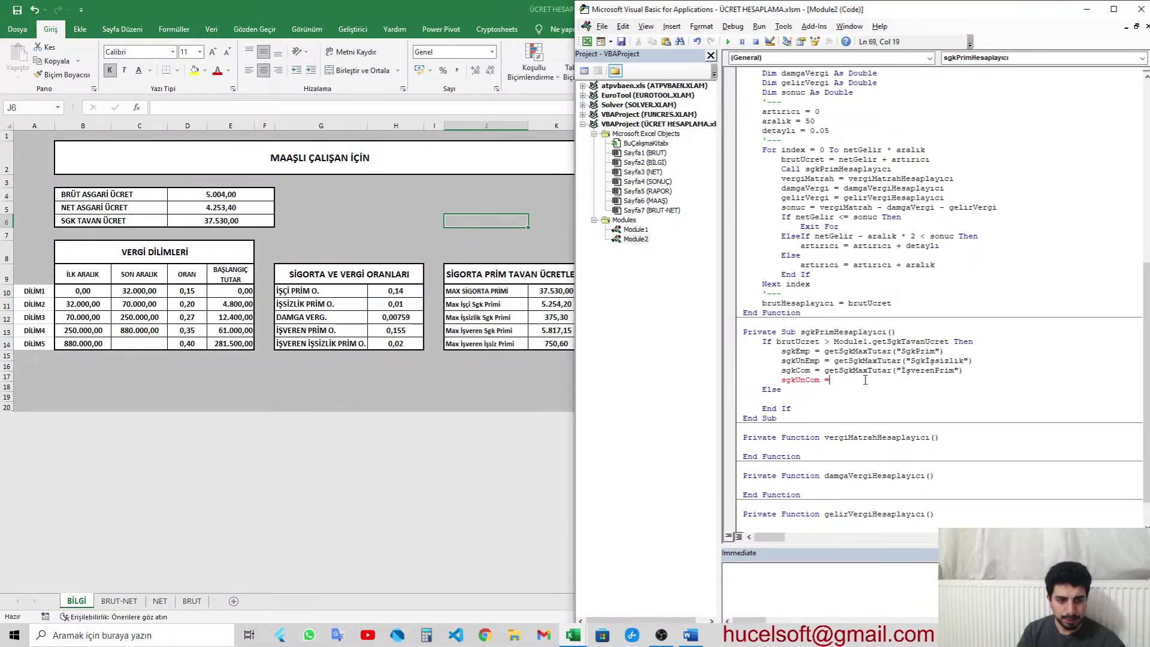
Step: Copy the call to sgkUnCom and change its argument to İşverenİşsizlik
{"action": "left_click", "coordinate": [866, 384]}
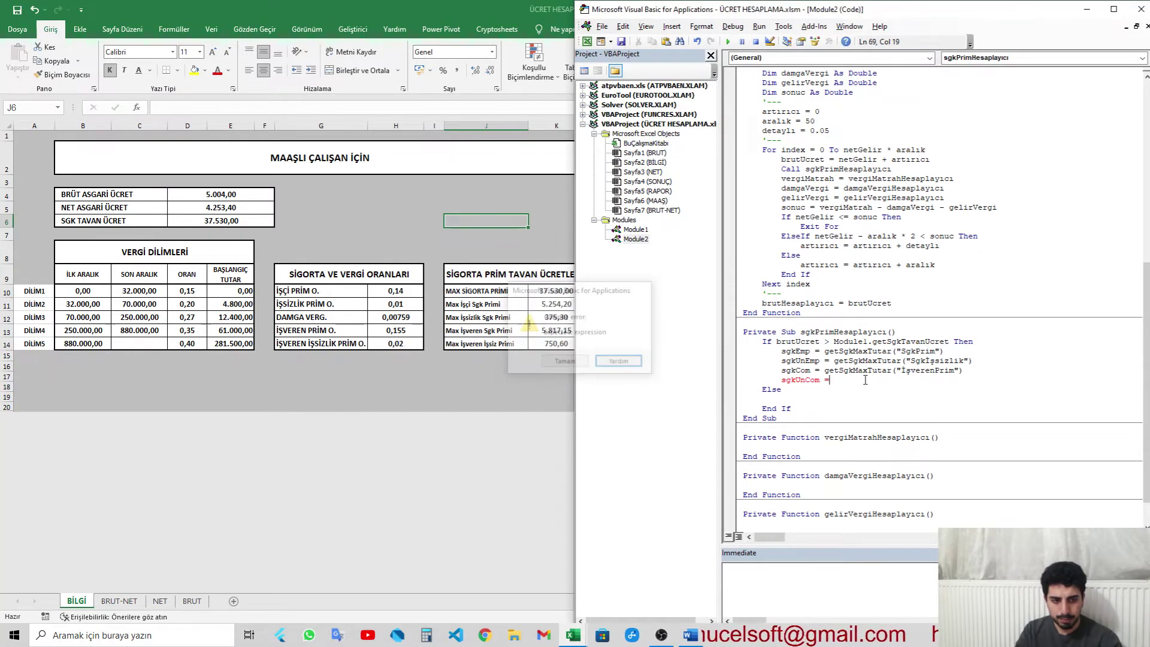
{"action": "key", "text": "Escape"}
{"action": "key", "text": "shift+End"}
{"action": "key", "text": "ctrl+c"}
{"action": "key", "text": "Down"}
{"action": "key", "text": "End"}
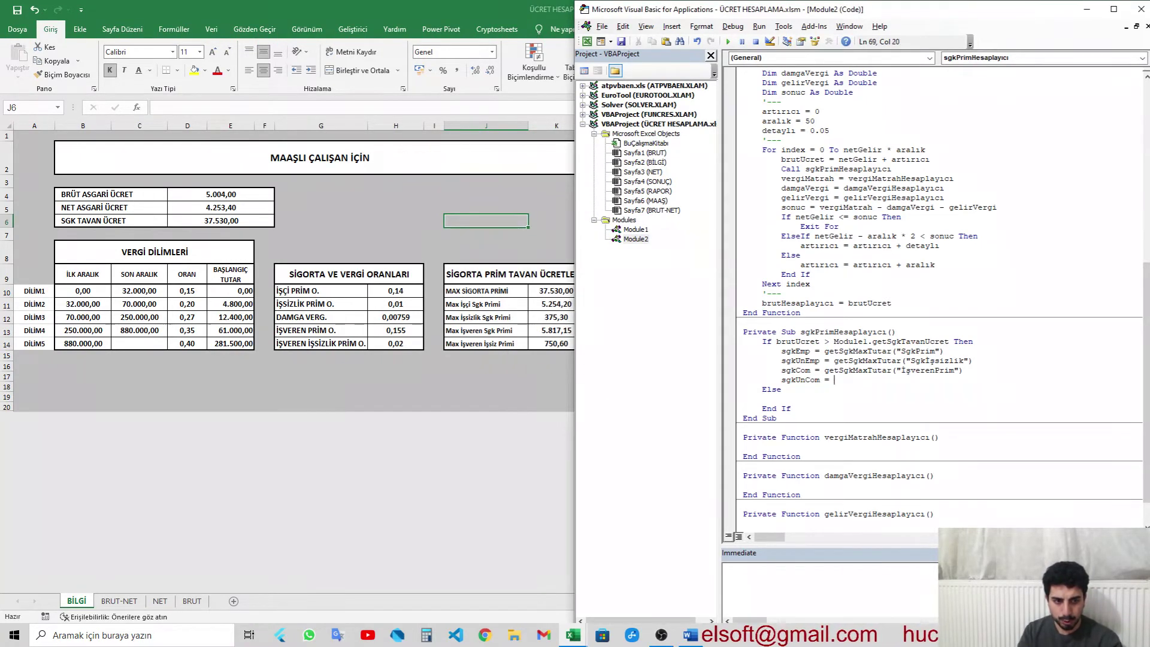
{"action": "key", "text": "ctrl+v"}
{"action": "key", "text": "Left"}
{"action": "key", "text": "shift+Left"}
{"action": "key", "text": "shift+Left"}
{"action": "key", "text": "shift+Left"}
{"action": "key", "text": "shift+Left"}
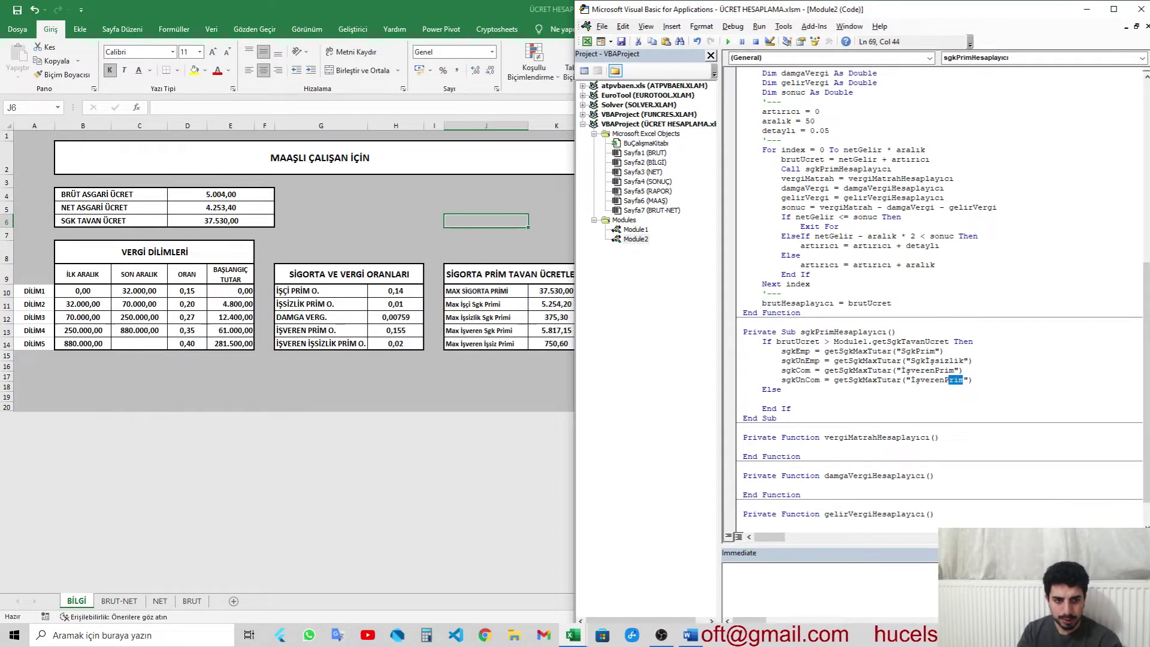
{"action": "key", "text": "shift+Left"}
{"action": "key", "text": "shift+Left"}
{"action": "key", "text": "shift+Left"}
{"action": "key", "text": "shift+Right"}
{"action": "key", "text": "shift+Right"}
{"action": "key", "text": "shift+Right"}
{"action": "key", "text": "shift+Right"}
{"action": "key", "text": "shift+Right"}
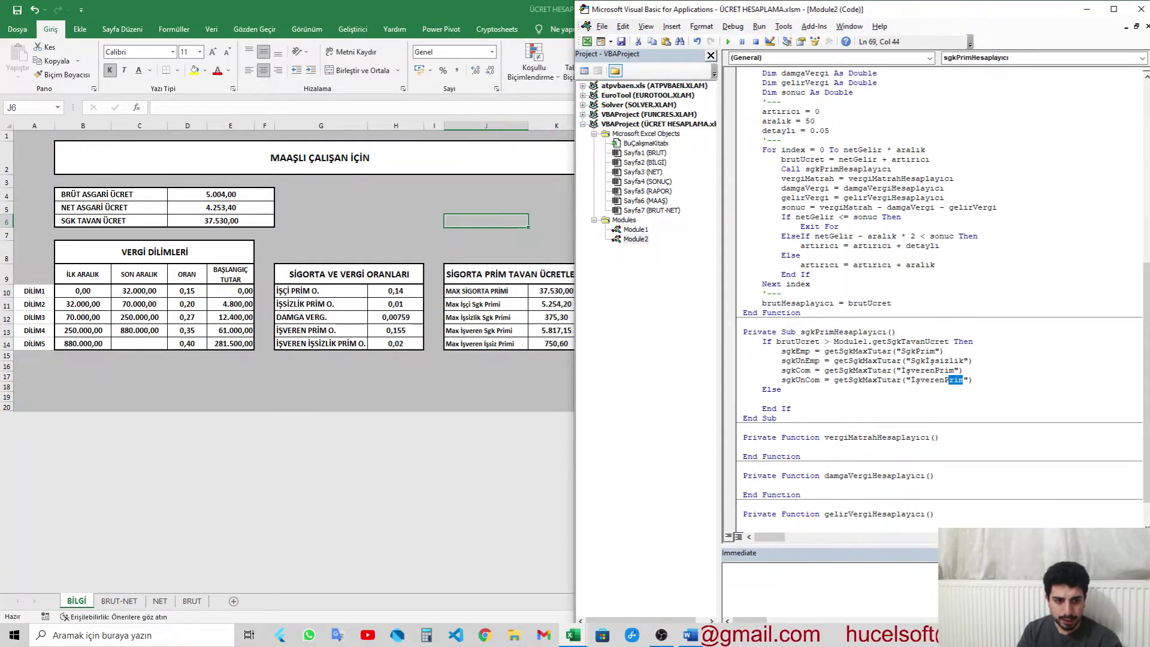
{"action": "key", "text": "shift+Left"}
{"action": "type", "text": "İşsizl"}
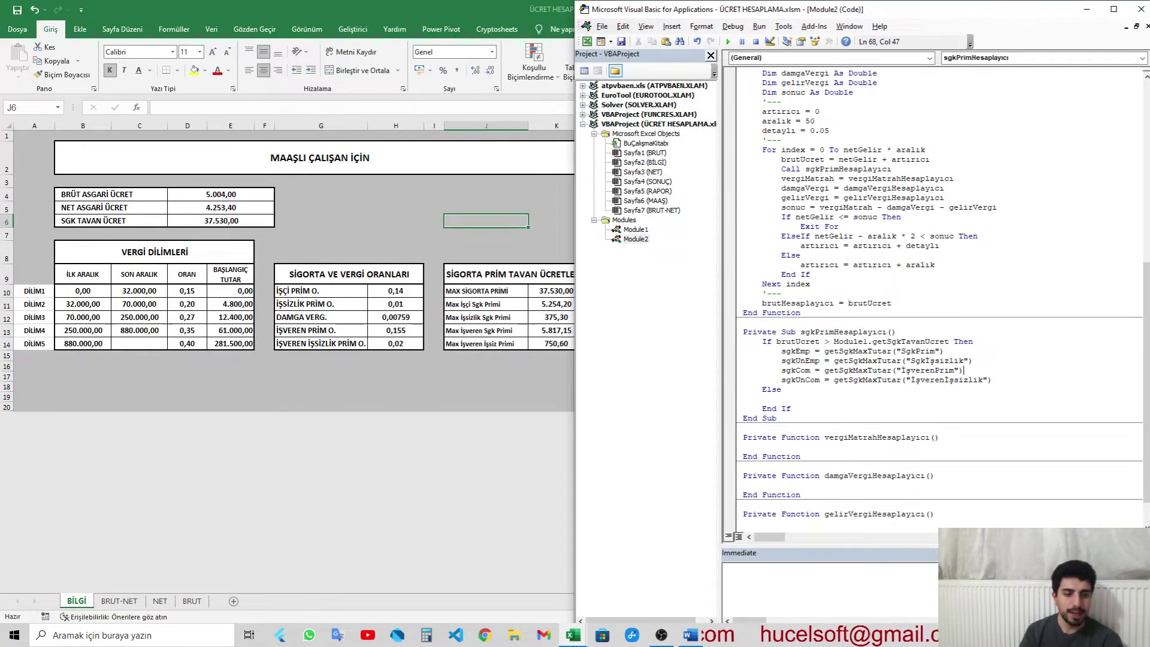
Step: Select the sgkEmp through sgkUnCom assignment lines in the Then branch
{"action": "key", "text": "End"}
{"action": "key", "text": "shift+Up"}
{"action": "key", "text": "shift+Up"}
{"action": "key", "text": "shift+Up"}
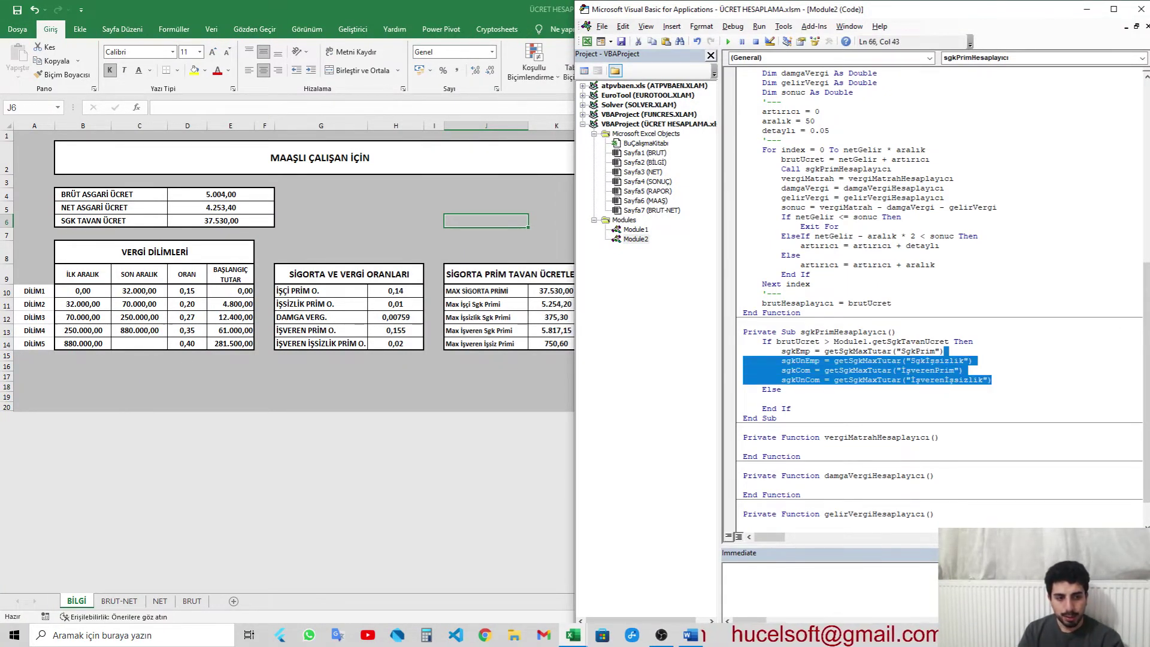
{"action": "key", "text": "shift+Home"}
Step: Copy the four If-branch assignments into the empty Else branch
{"action": "key", "text": "ctrl+c"}
{"action": "key", "text": "Down"}
{"action": "key", "text": "Down"}
{"action": "key", "text": "Down"}
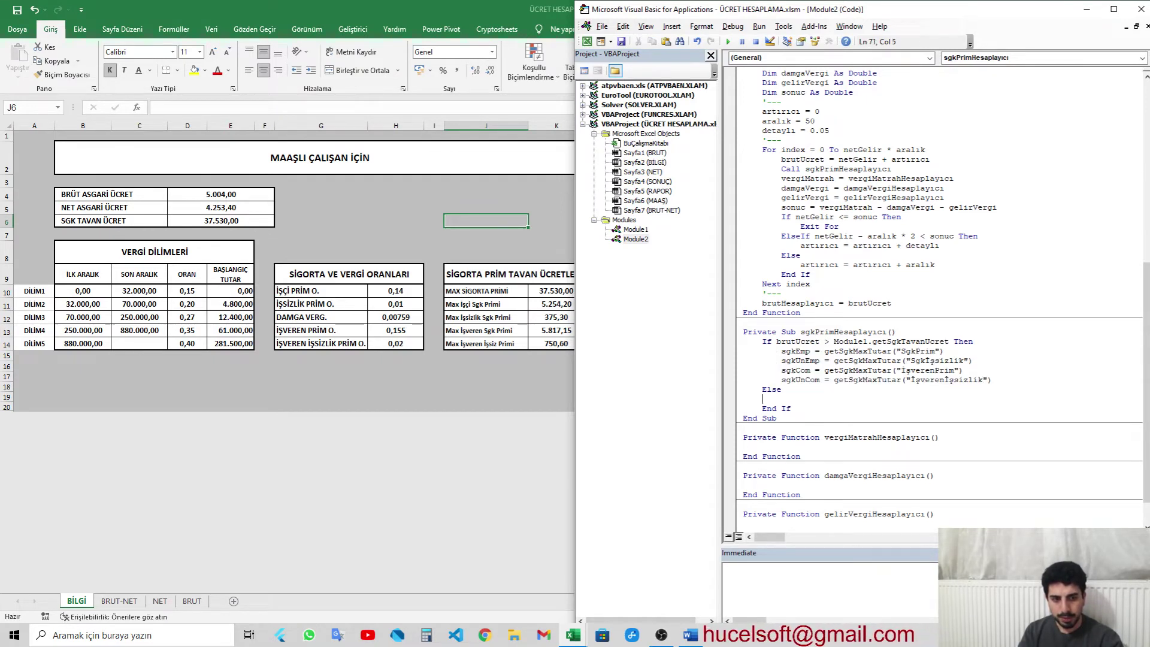
{"action": "key", "text": "ctrl+v"}
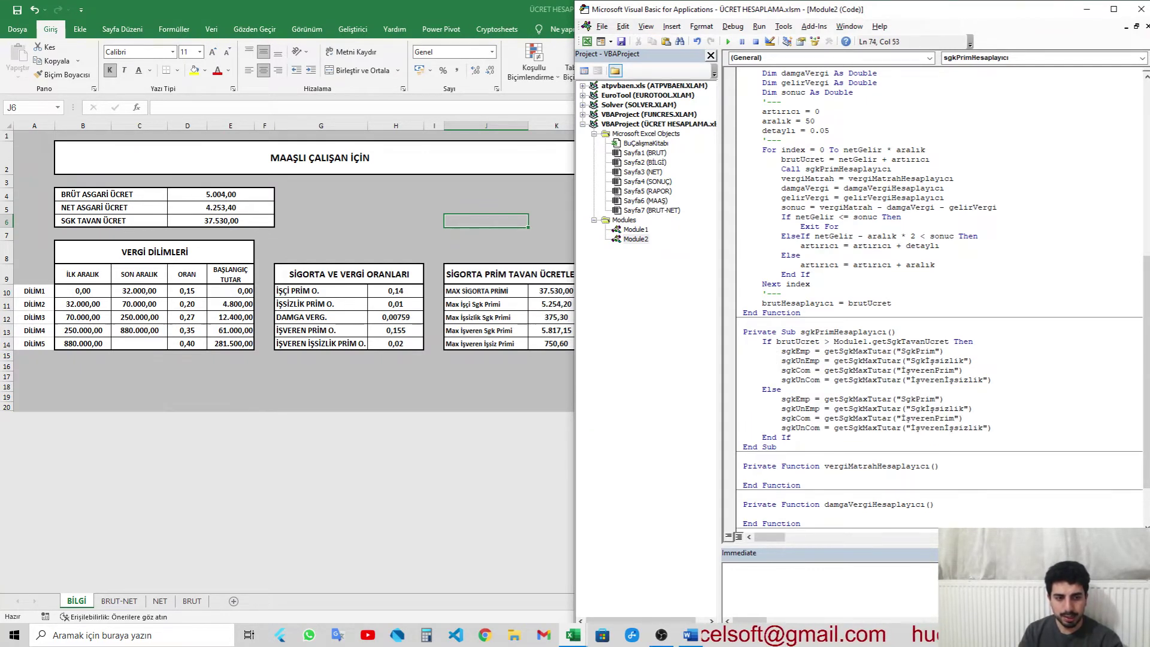
Step: Change the Else sgkEmp line to brutUcret * getSgkDamgaOran() using IntelliSense
{"action": "key", "text": "Up"}
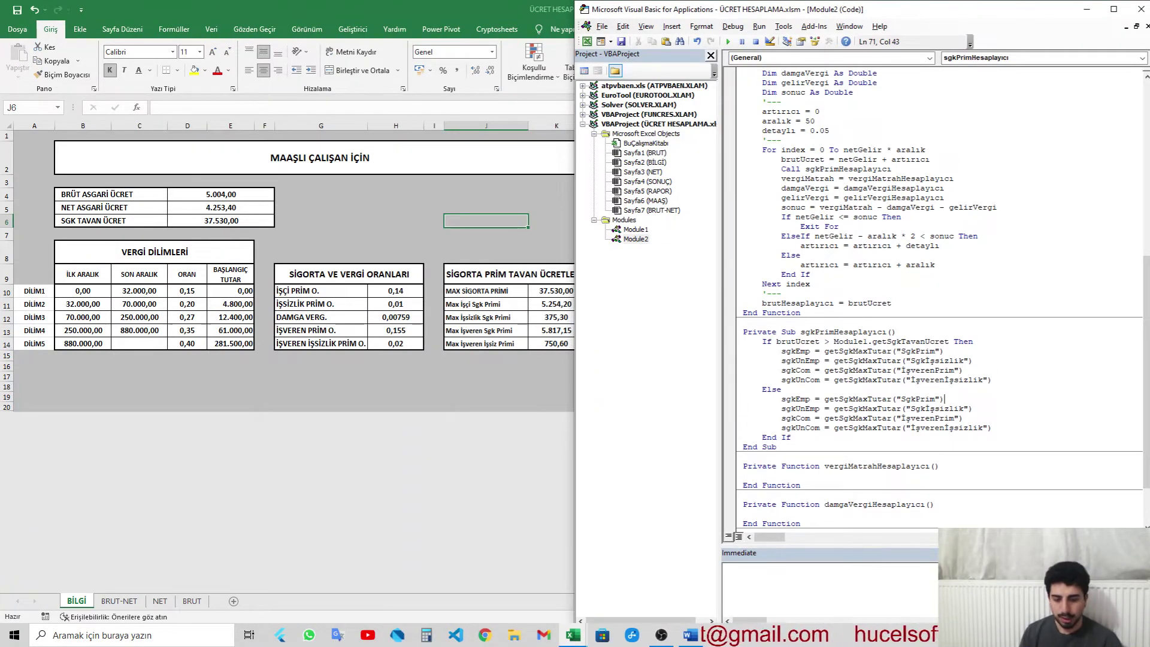
{"action": "key", "text": "shift+Left"}
{"action": "key", "text": "shift+Left"}
{"action": "key", "text": "shift+Left"}
{"action": "key", "text": "shift+Left"}
{"action": "key", "text": "shift+Left"}
{"action": "key", "text": "shift+Left"}
{"action": "key", "text": "shift+Left"}
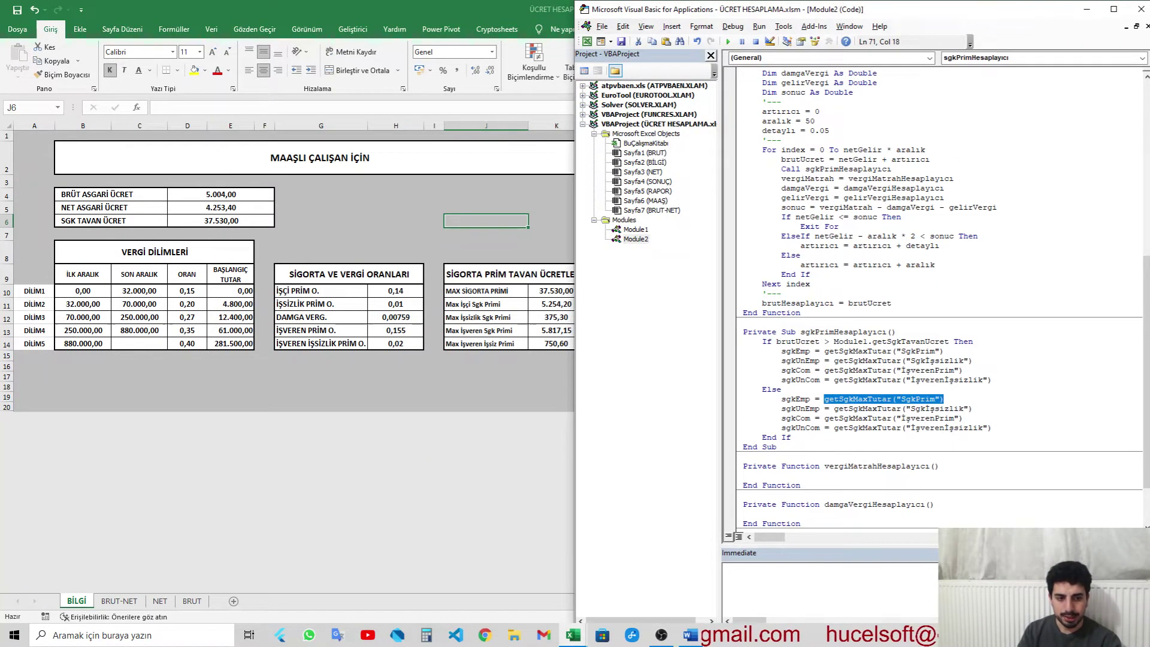
{"action": "type", "text": "brut"}
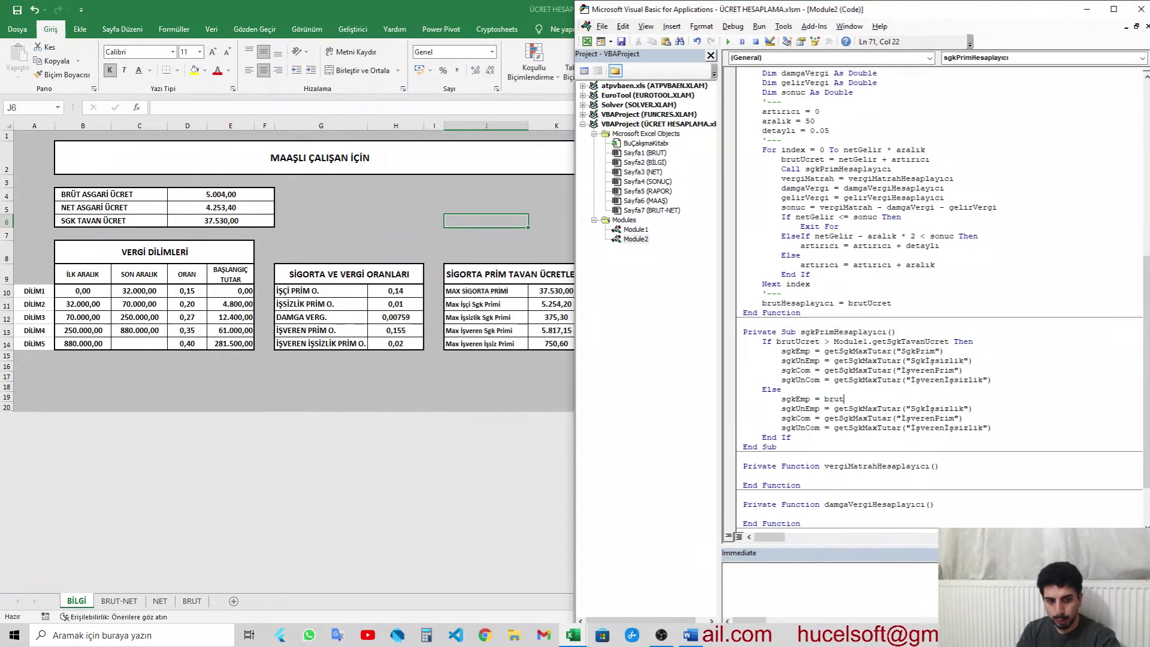
{"action": "type", "text": "Ucret "}
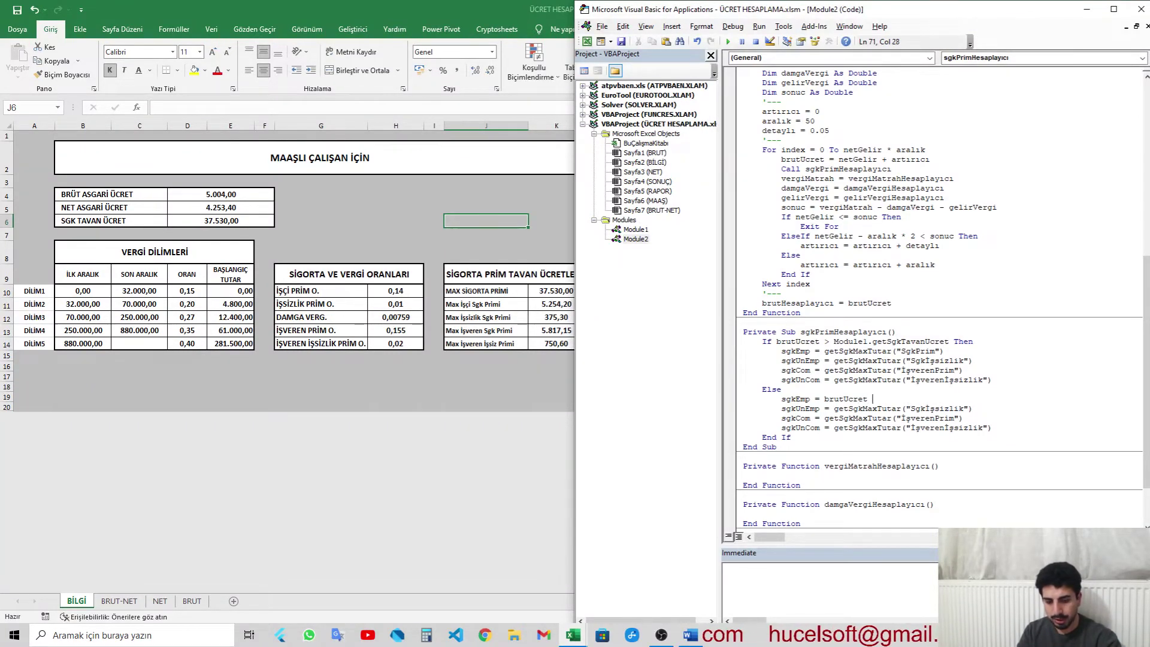
{"action": "type", "text": "*"}
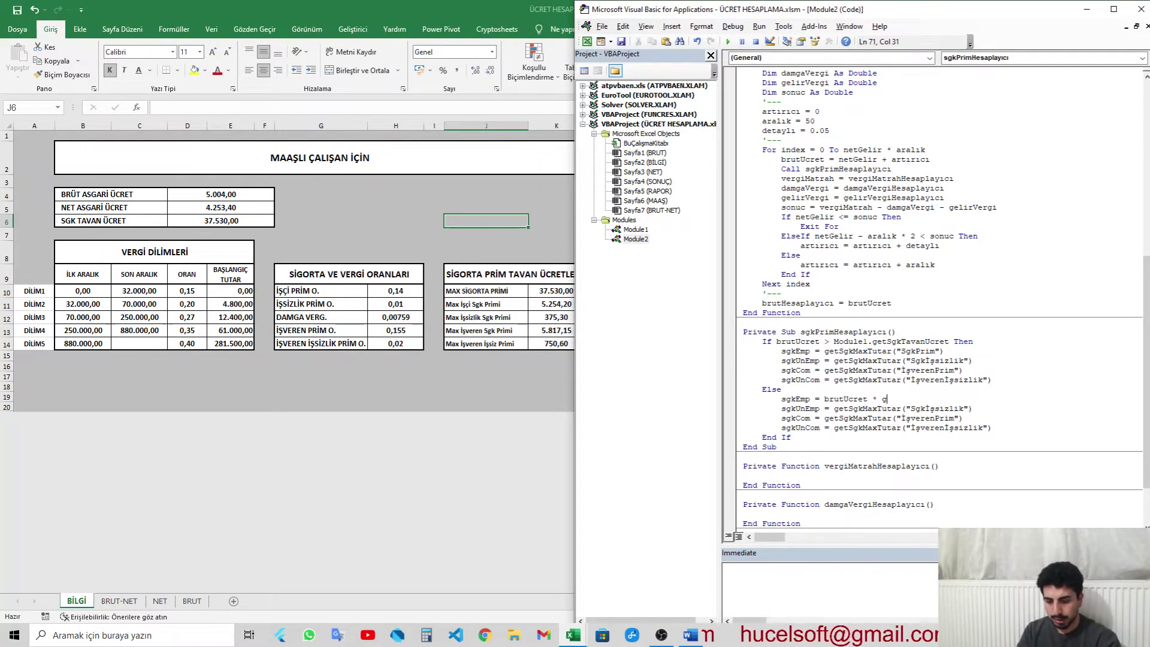
{"action": "key", "text": "ctrl+space"}
{"action": "type", "text": "s"}
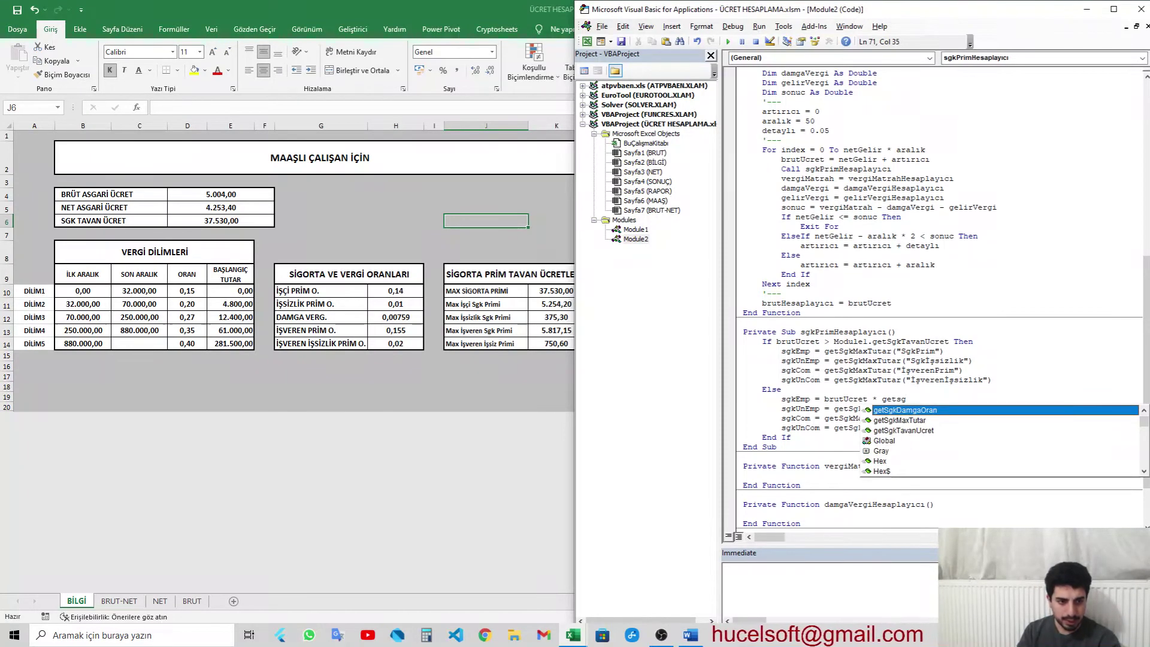
{"action": "type", "text": "g"}
{"action": "key", "text": "Up"}
{"action": "key", "text": "Tab"}
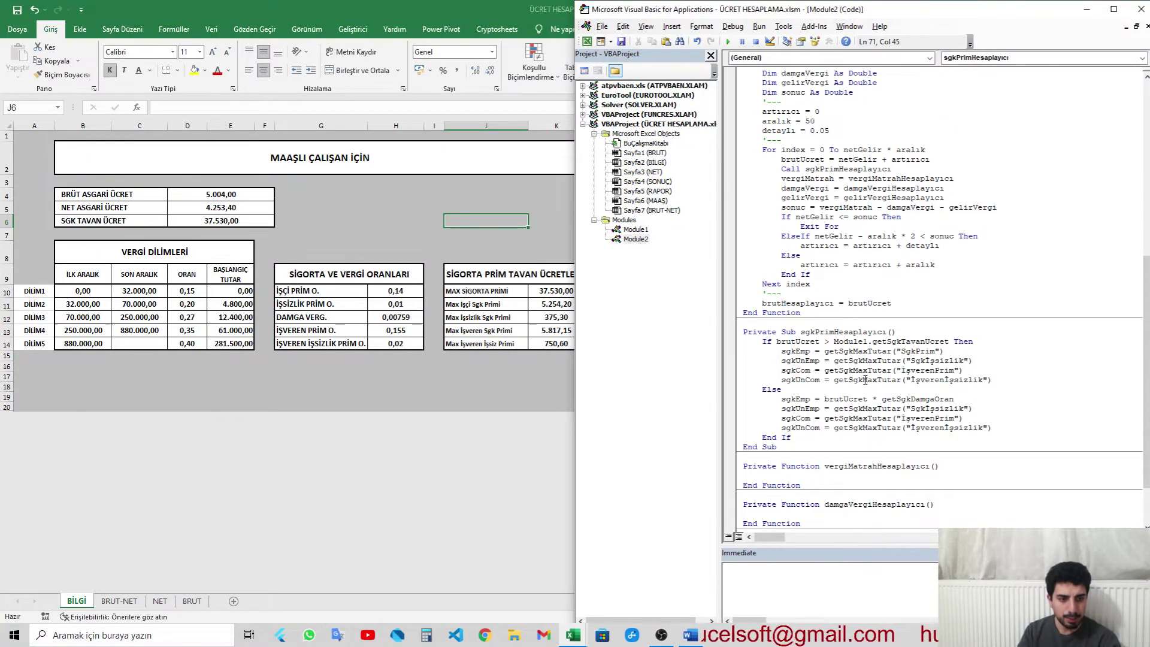
{"action": "type", "text": "()"}
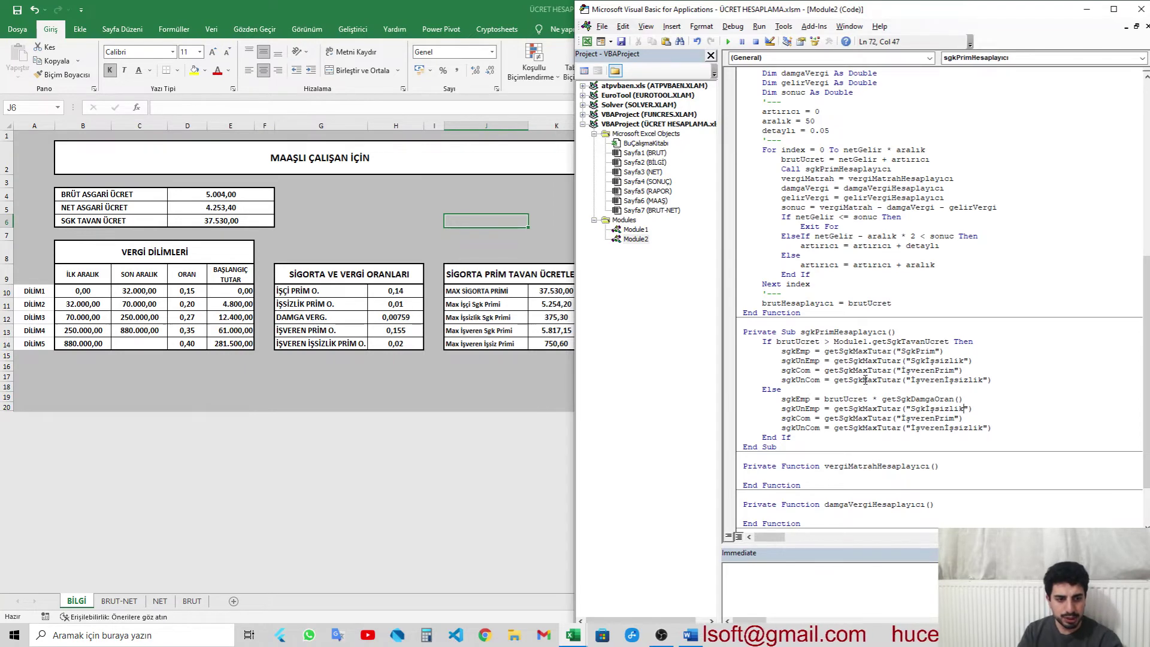
{"action": "key", "text": "Down"}
Step: Check the rate names getSgkDamgaOran accepts in Module1, such as SgkPrim and Damga, then return to Module2
{"action": "double_click", "coordinate": [636, 230]}
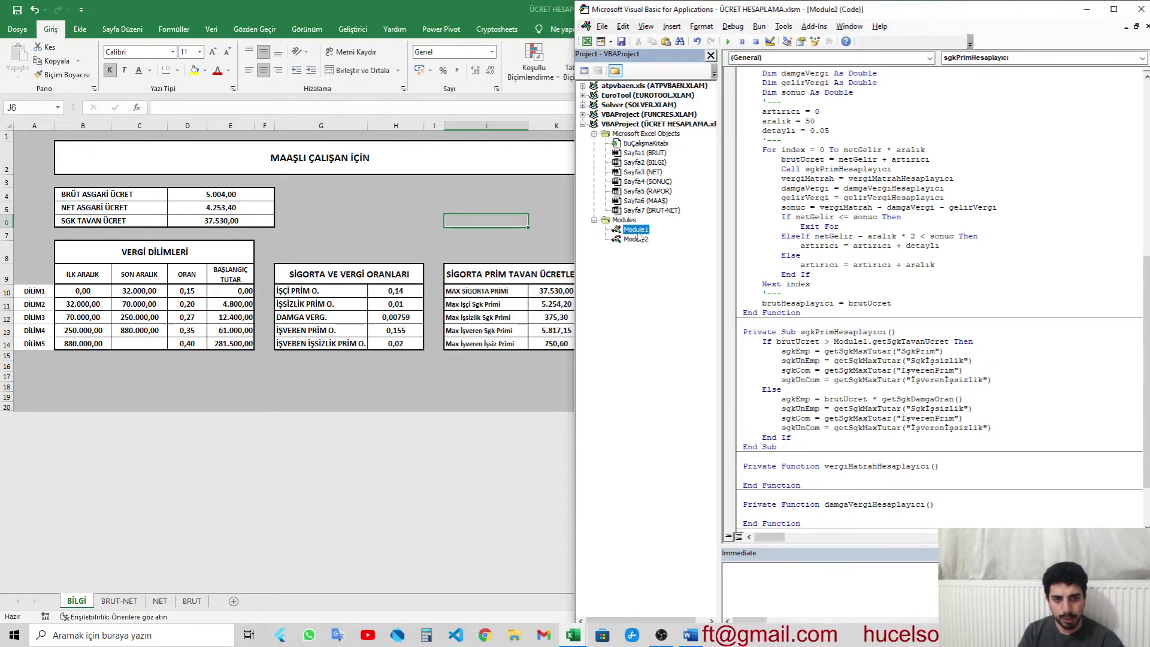
{"action": "left_click", "coordinate": [804, 312]}
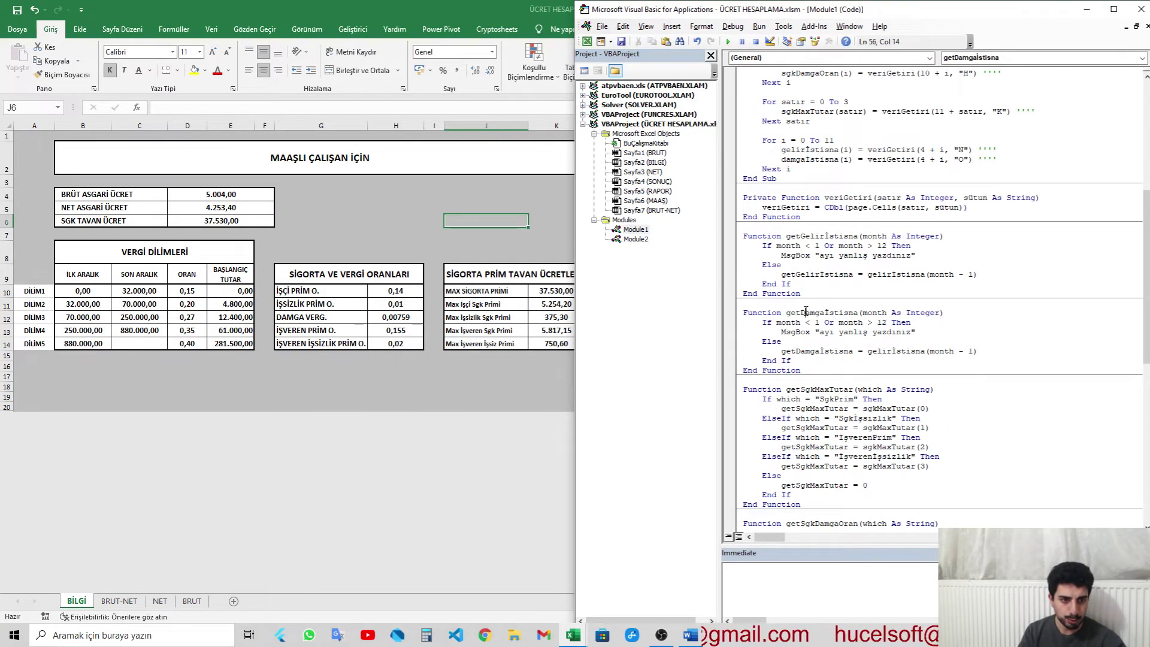
{"action": "scroll", "coordinate": [806, 311], "scroll_direction": "down", "scroll_amount": 2}
{"action": "scroll", "coordinate": [806, 311], "scroll_direction": "down", "scroll_amount": 2}
{"action": "scroll", "coordinate": [806, 311], "scroll_direction": "down", "scroll_amount": 2}
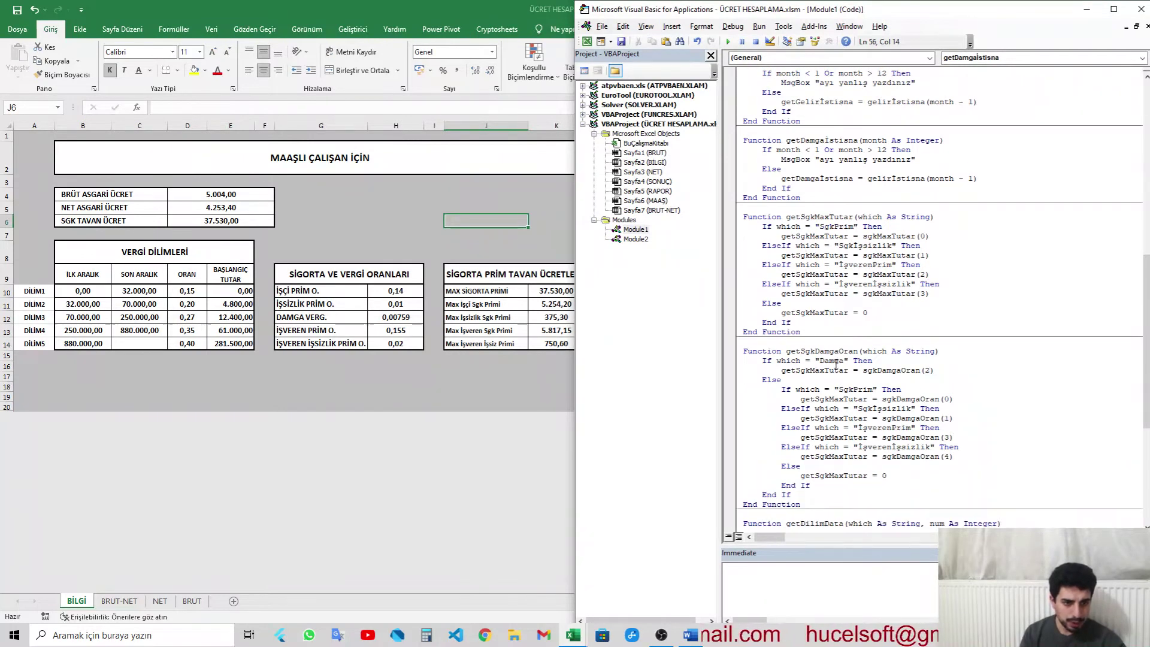
{"action": "left_click", "coordinate": [854, 388]}
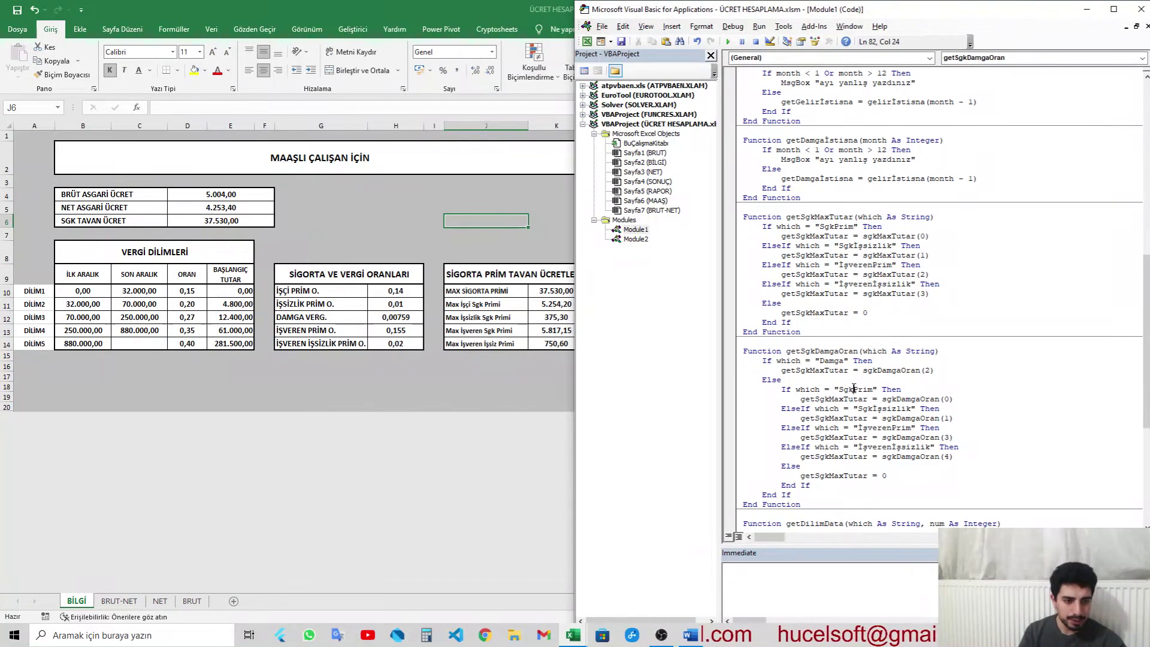
{"action": "scroll", "coordinate": [868, 409], "scroll_direction": "down", "scroll_amount": 1}
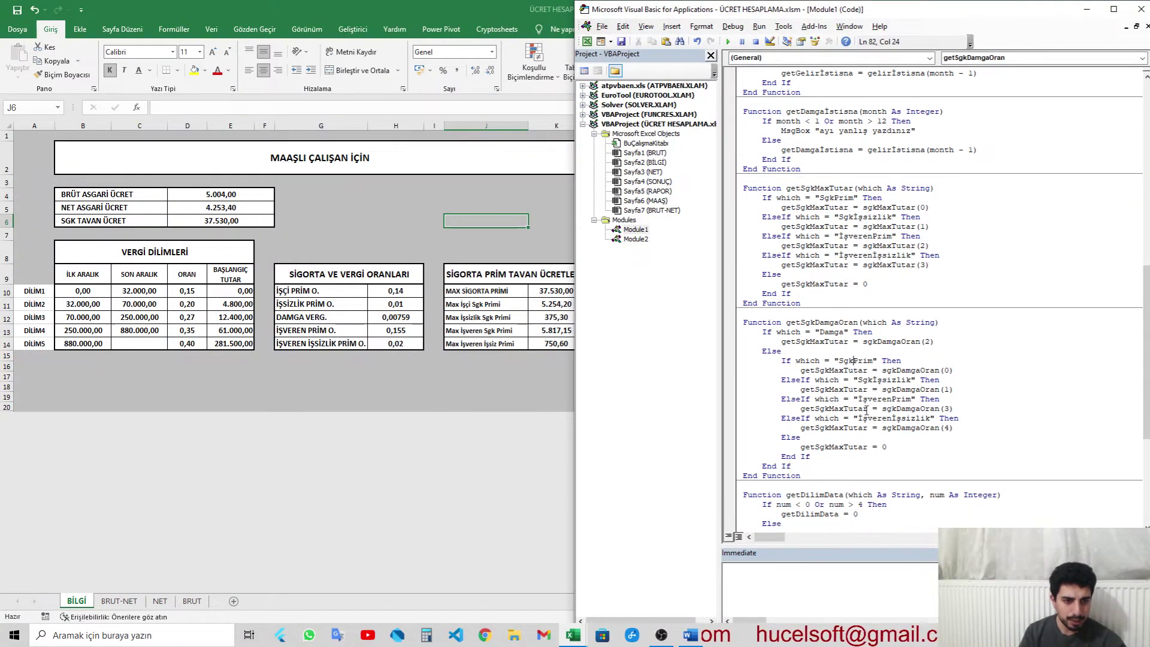
{"action": "left_click", "coordinate": [838, 332]}
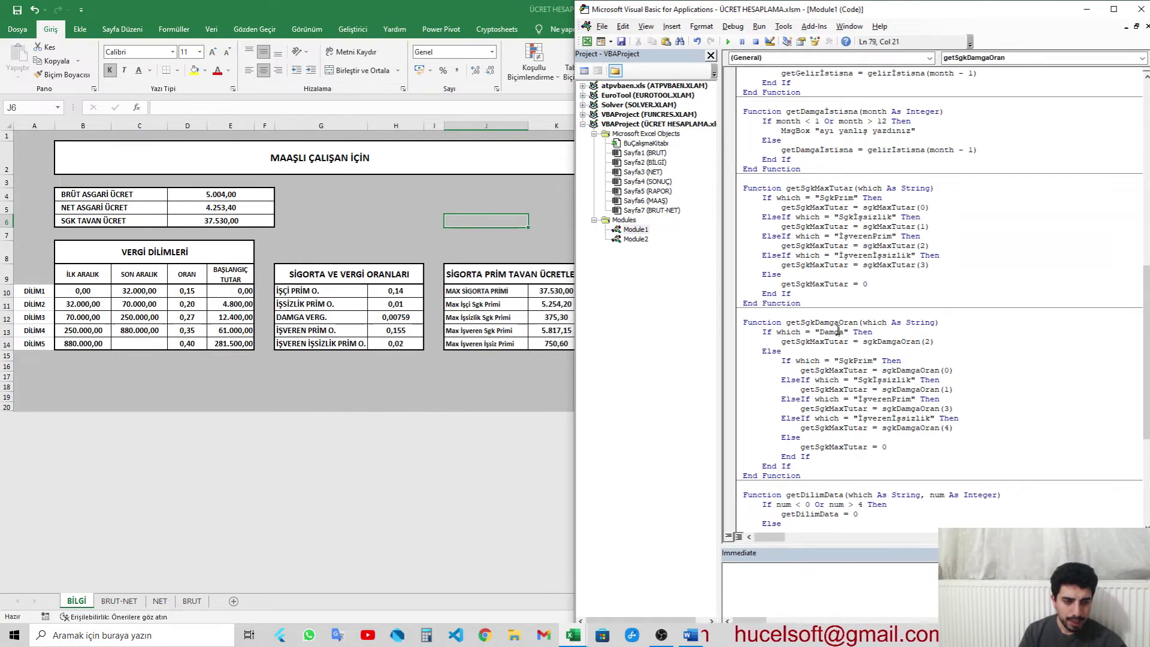
{"action": "left_click", "coordinate": [901, 342]}
{"action": "double_click", "coordinate": [864, 360]}
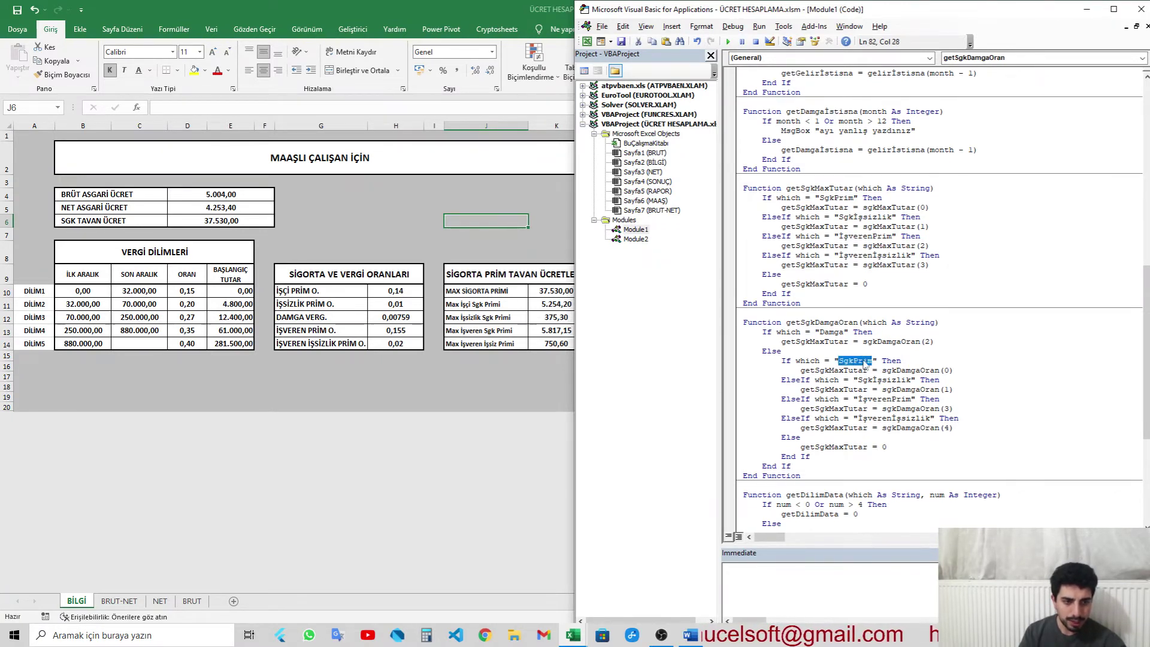
{"action": "double_click", "coordinate": [636, 240]}
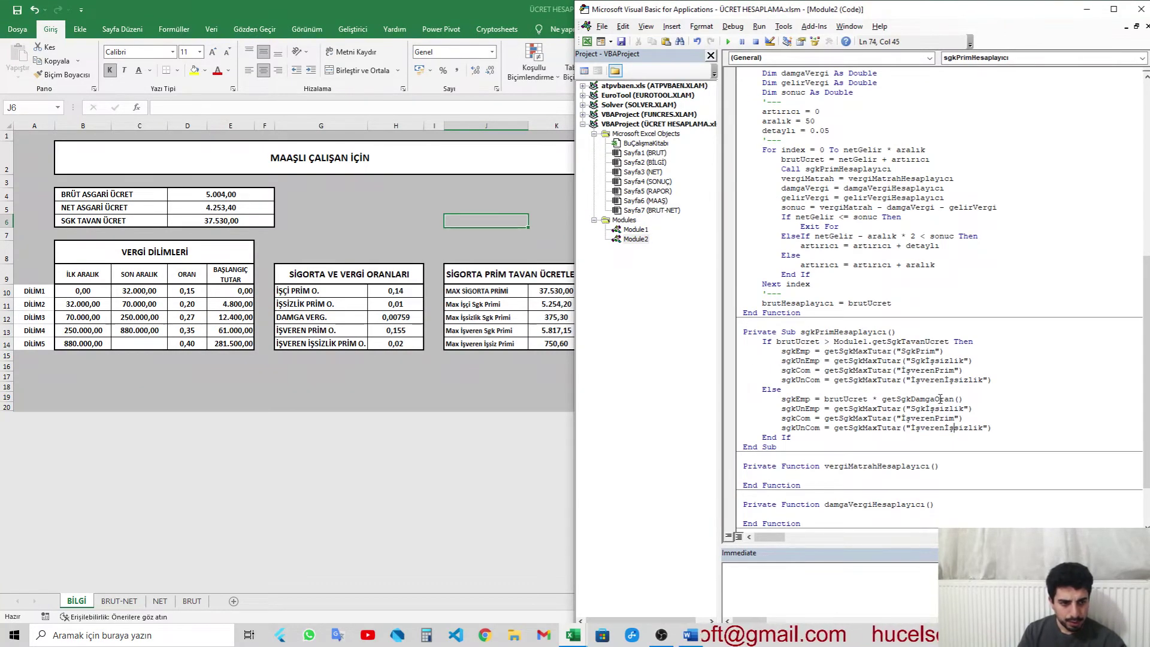
Step: Pass "SgkPrim" to sgkEmp's getSgkDamgaOran and reuse brutUcret * getSgkDamgaOran on the sgkUnEmp line
{"action": "left_click", "coordinate": [959, 400]}
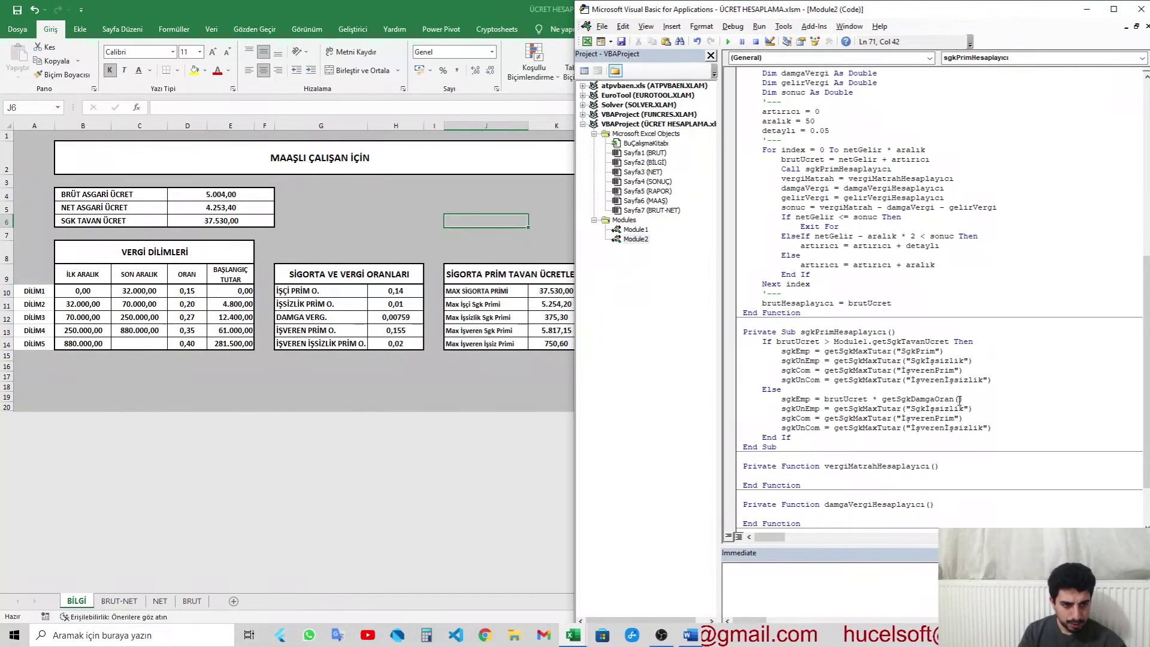
{"action": "type", "text": "\"SgkPrim"}
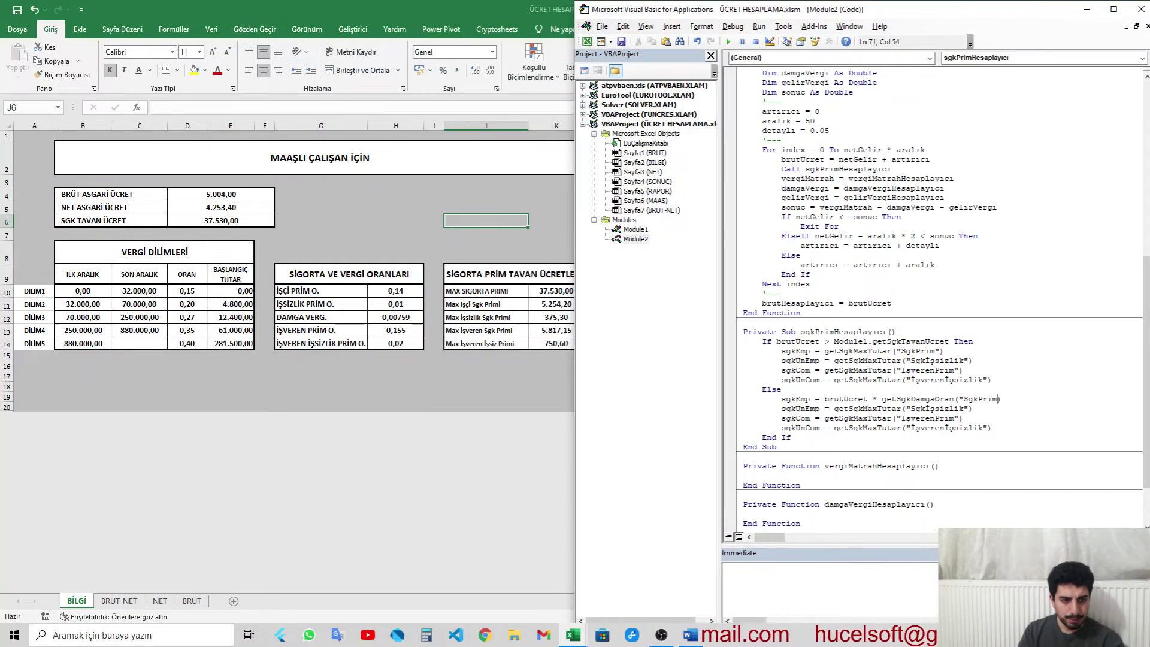
{"action": "type", "text": "\""}
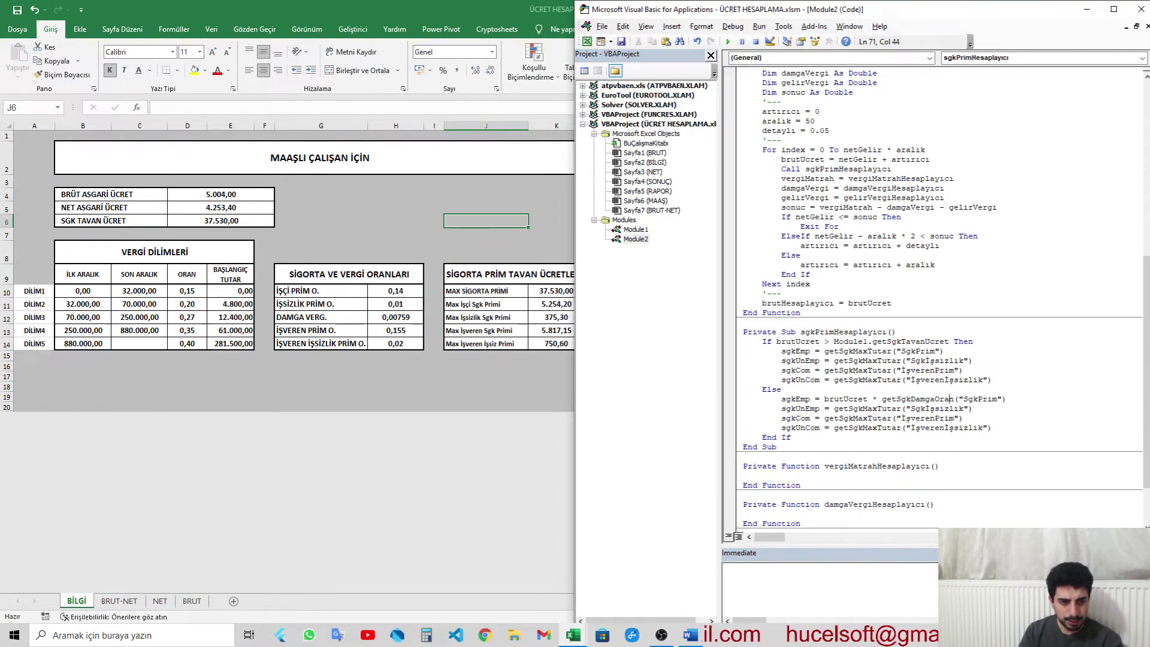
{"action": "left_click_drag", "start_coordinate": [954, 399], "coordinate": [824, 398]}
{"action": "key", "text": "ctrl+c"}
{"action": "left_click", "coordinate": [825, 409]}
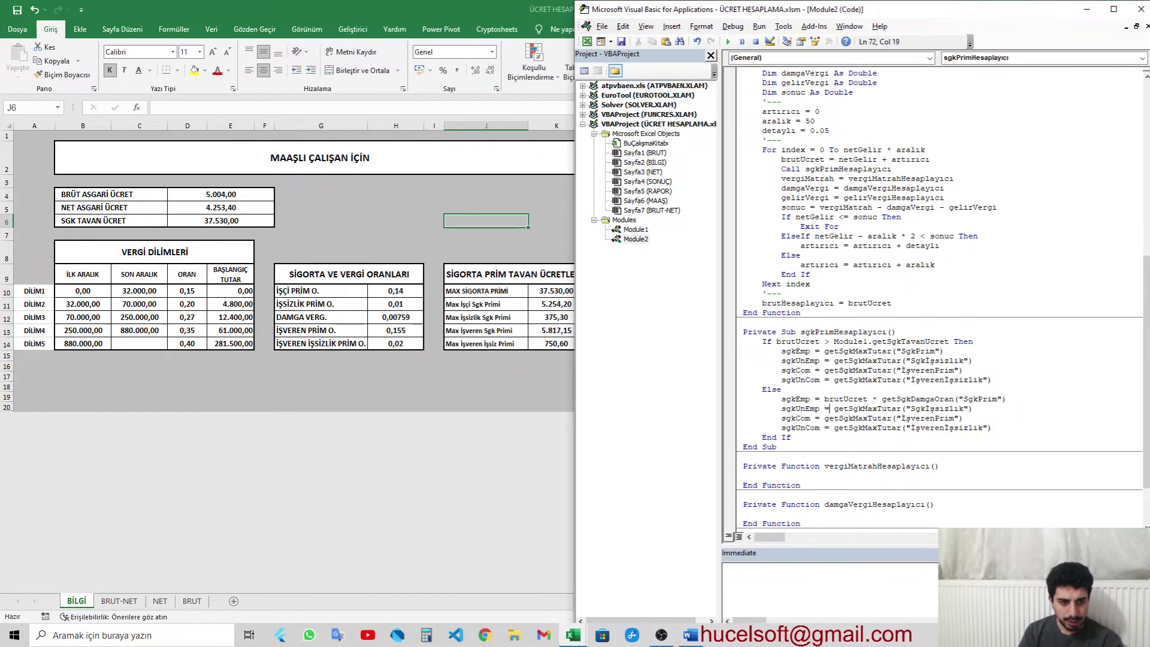
{"action": "mouse_move", "coordinate": [834, 408]}
{"action": "left_mouse_down"}
{"action": "mouse_move", "coordinate": [902, 408]}
{"action": "mouse_move", "coordinate": [824, 418]}
{"action": "left_mouse_up"}
{"action": "key", "text": "ctrl+v"}
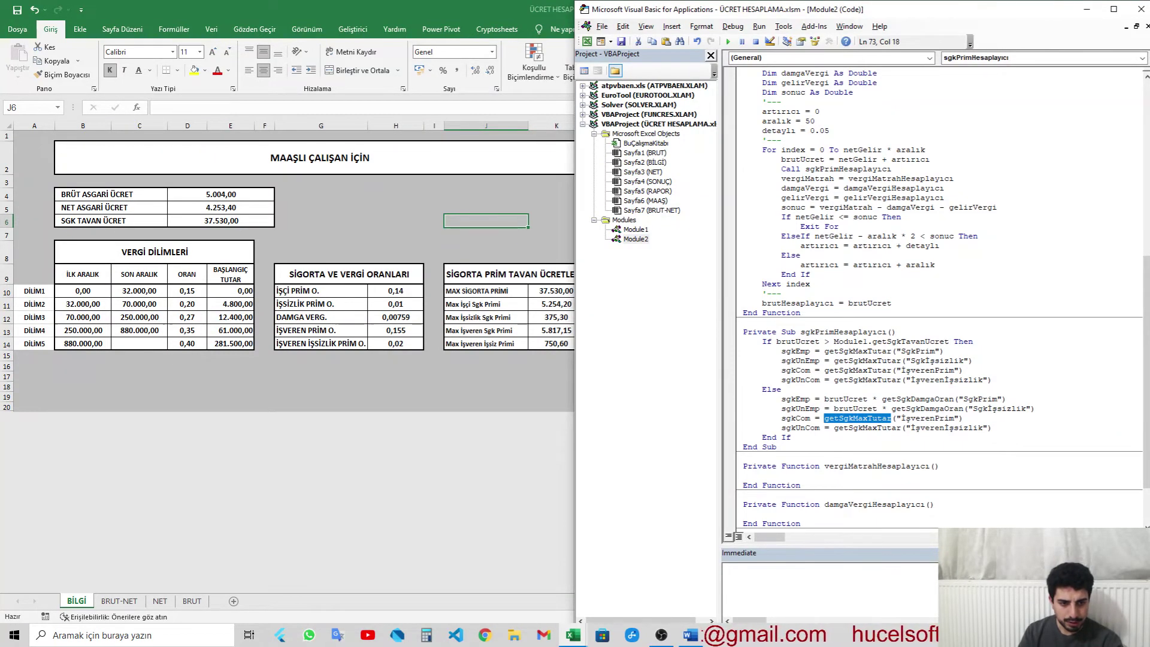
Step: Replace getSgkMaxTutar with brutUcret * getSgkDamgaOran on the sgkCom and sgkUnCom lines
{"action": "key", "text": "ctrl+v"}
{"action": "left_click", "coordinate": [954, 427]}
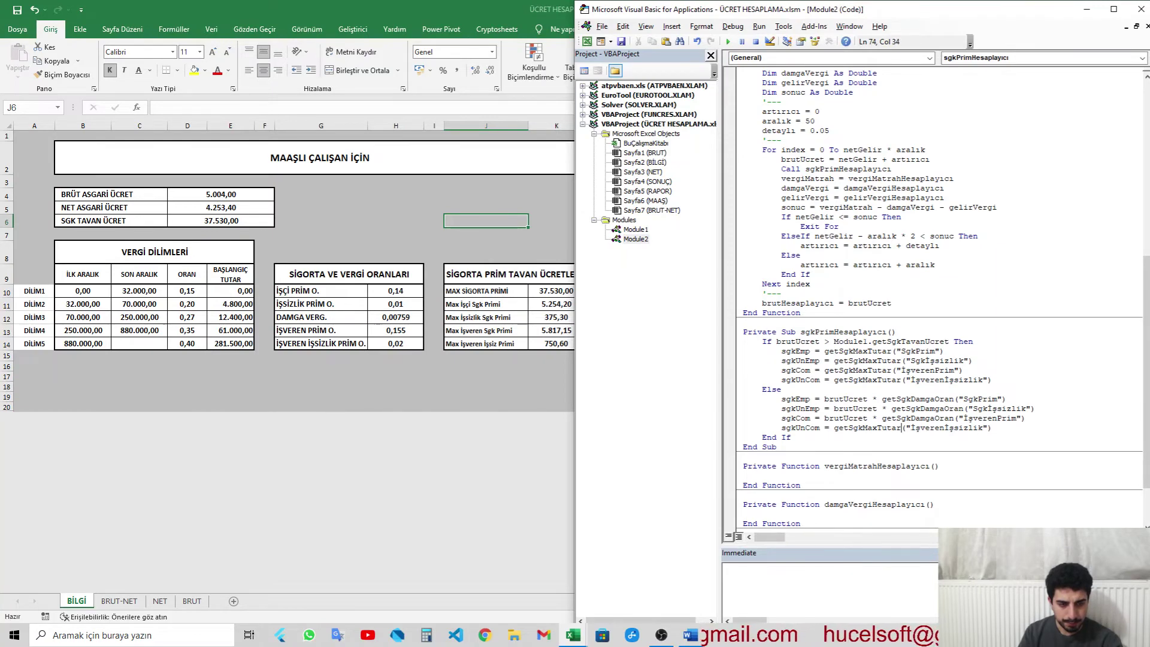
{"action": "left_click_drag", "start_coordinate": [900, 428], "coordinate": [834, 428]}
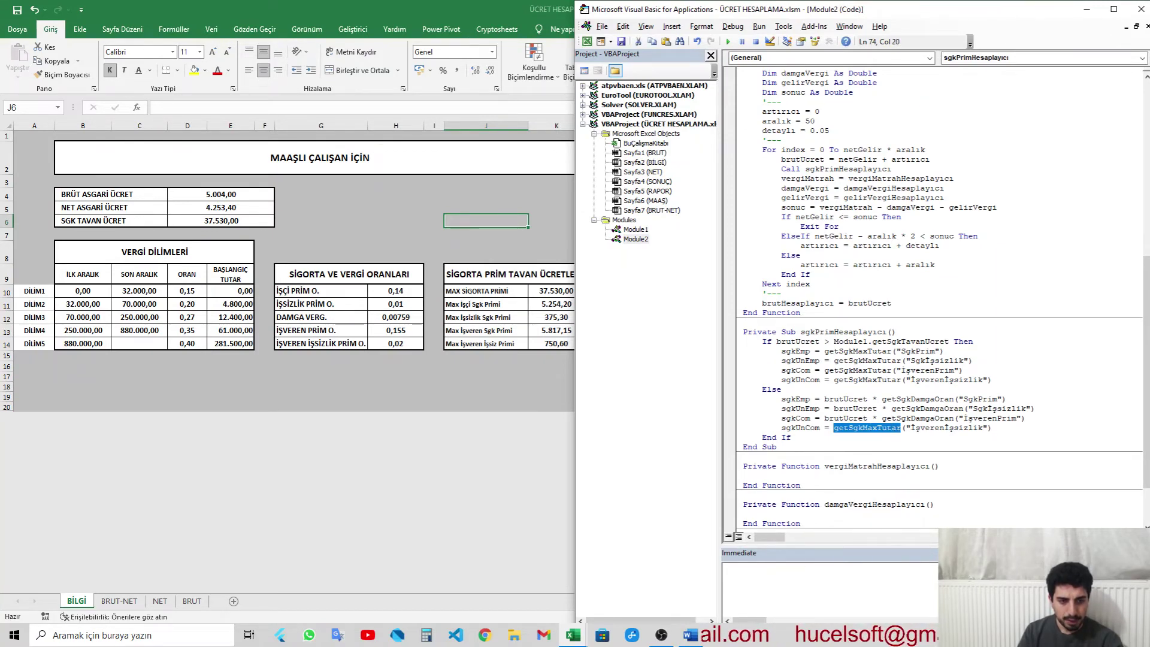
{"action": "key", "text": "ctrl+v"}
{"action": "left_click", "coordinate": [793, 437]}
{"action": "key", "text": "Return"}
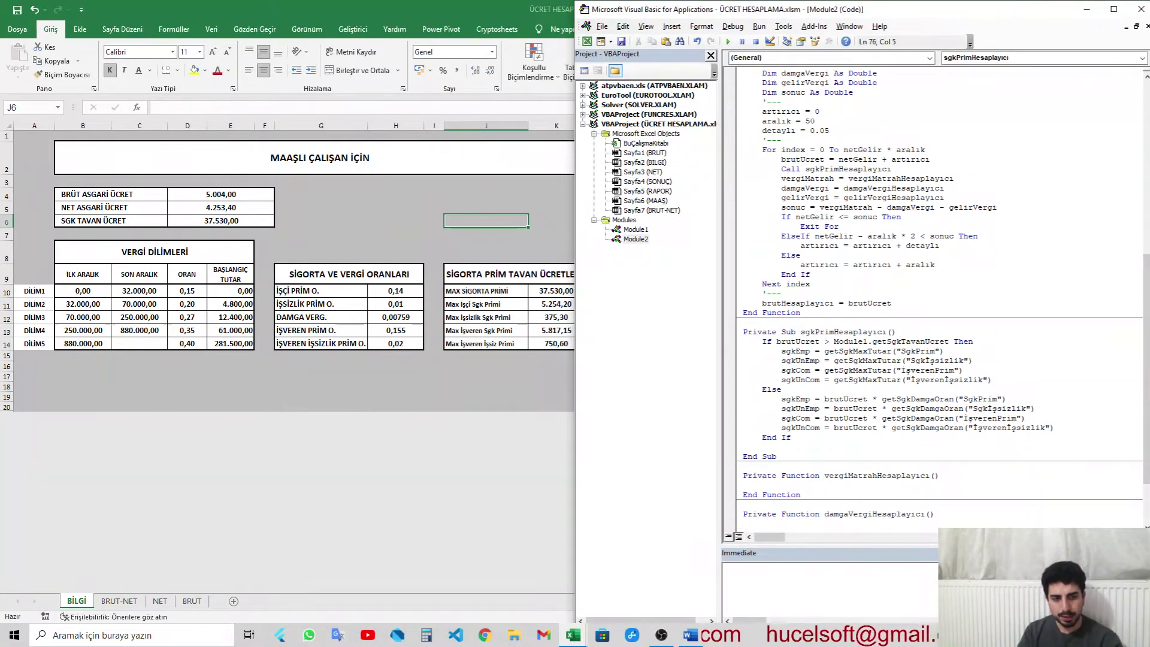
{"action": "key", "text": "BackSpace"}
Step: Add 'Call sgkPrimHesaplayıcı' as the first line of vergiMatrahHesaplayıcı
{"action": "left_click", "coordinate": [744, 456]}
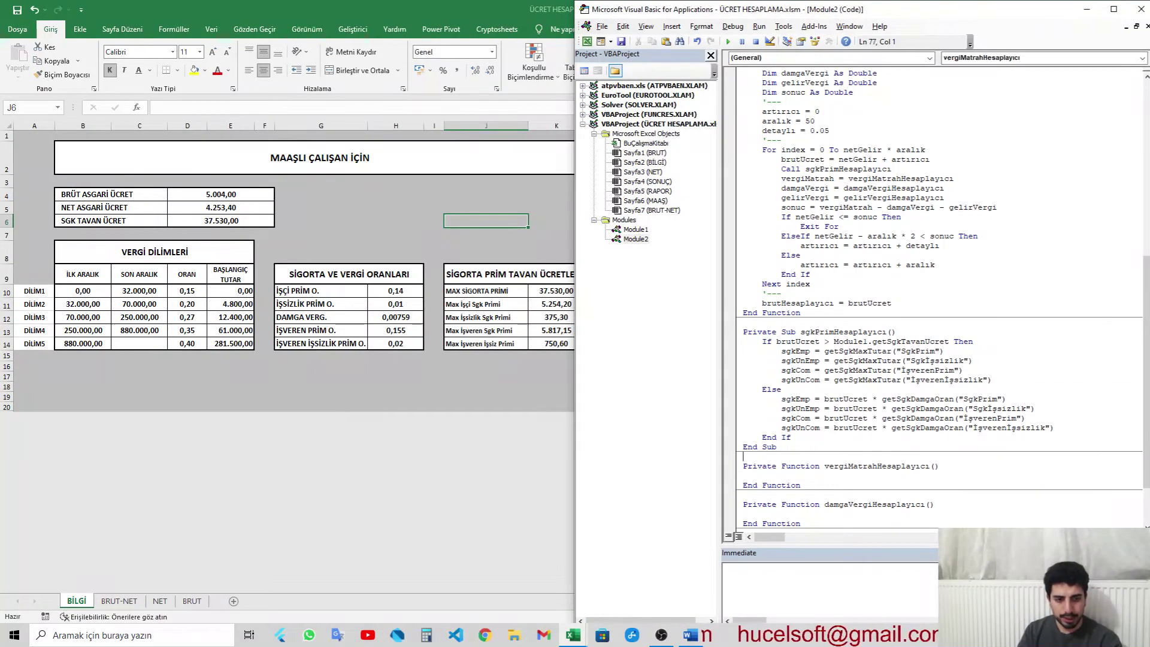
{"action": "key", "text": "End"}
{"action": "key", "text": "Return"}
{"action": "key", "text": "Tab"}
{"action": "type", "text": "call"}
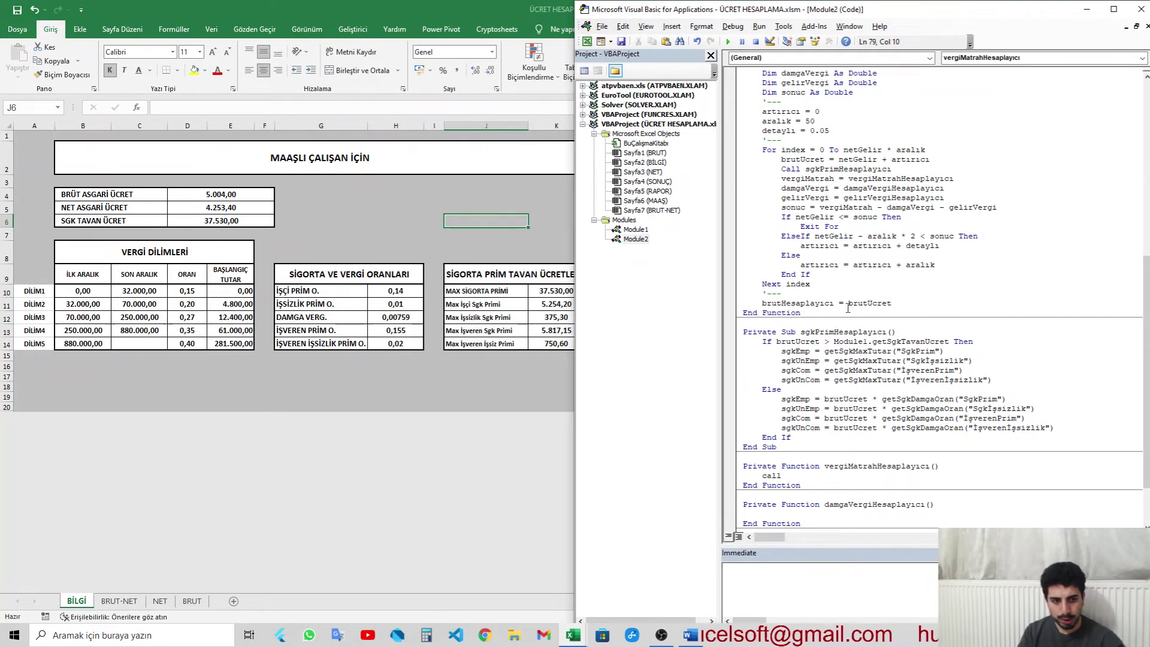
{"action": "left_click", "coordinate": [827, 329]}
{"action": "key", "text": "Return"}
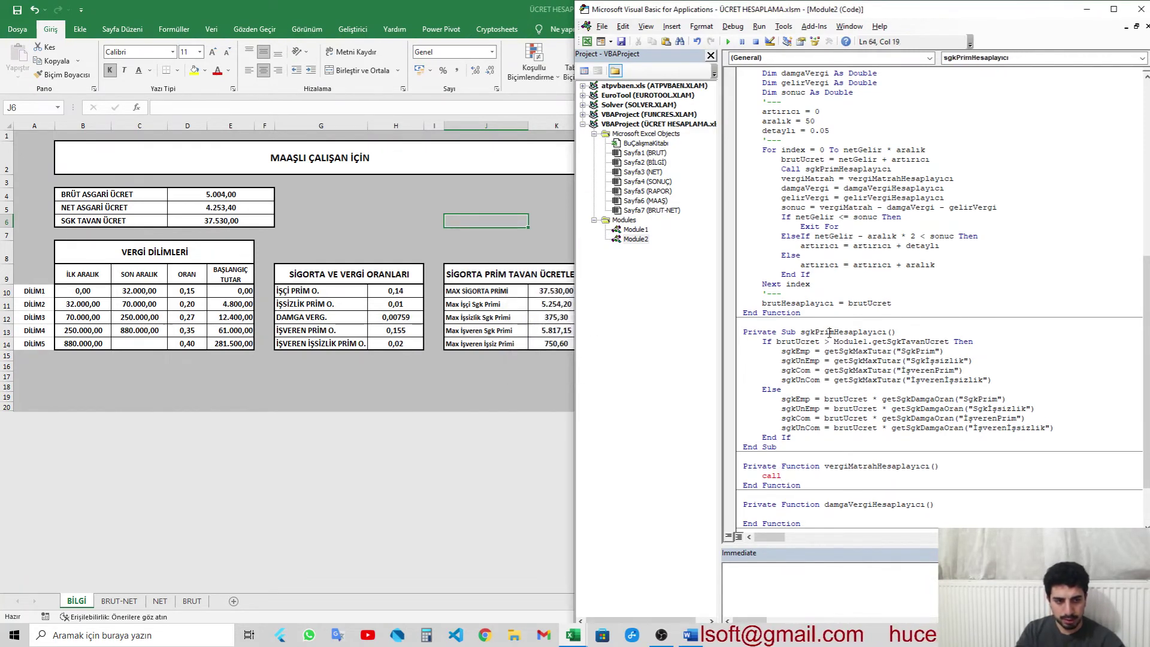
{"action": "double_click", "coordinate": [828, 333]}
{"action": "key", "text": "ctrl+c"}
{"action": "left_click", "coordinate": [819, 475]}
{"action": "key", "text": "ctrl+v"}
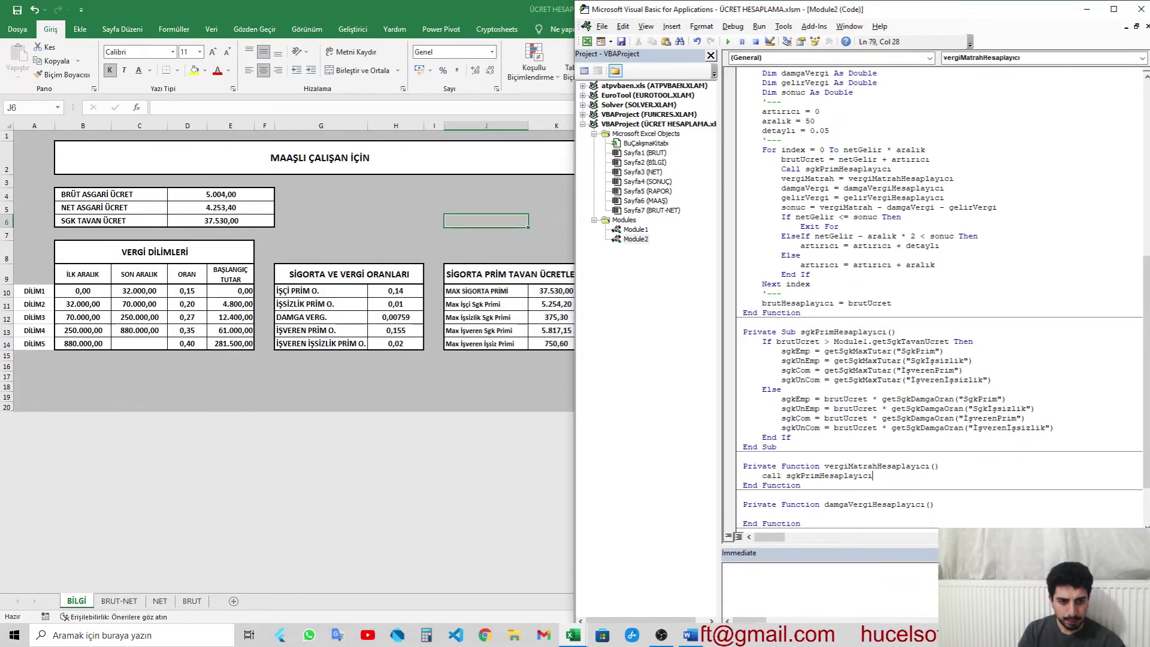
{"action": "key", "text": "Return"}
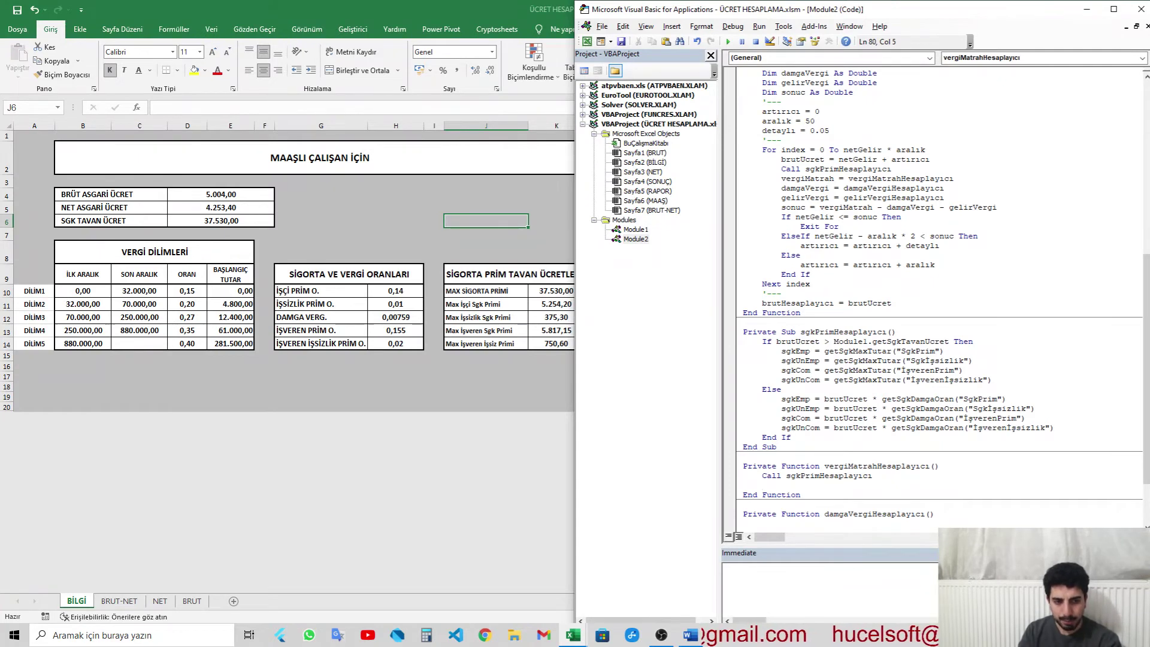
Step: Make vergiMatrahHesaplayıcı return brutUcret - sgkEmp - sgkUnEmp
{"action": "double_click", "coordinate": [861, 466]}
{"action": "left_click", "coordinate": [779, 494]}
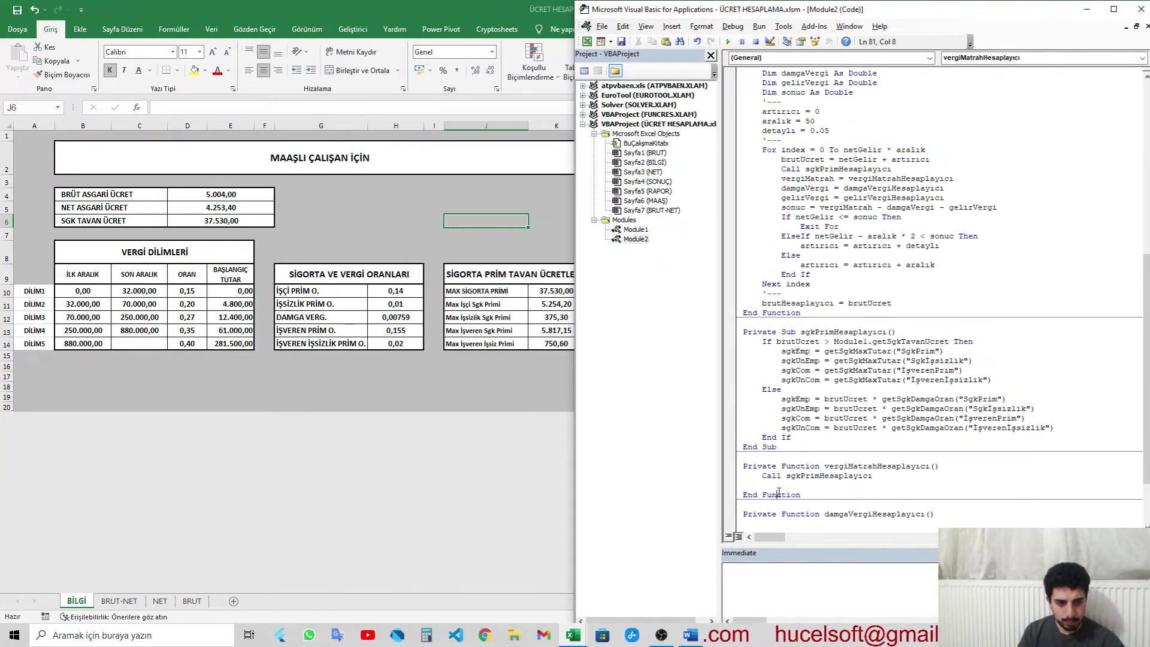
{"action": "key", "text": "ctrl+v"}
{"action": "type", "text": "="}
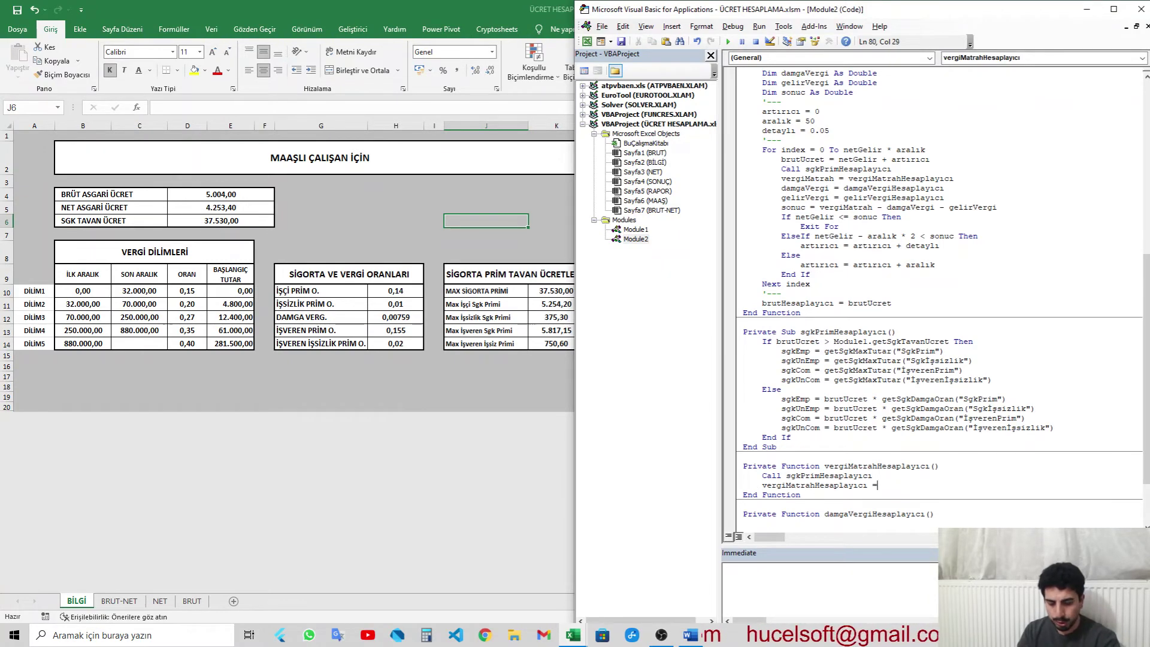
{"action": "type", "text": " bru"}
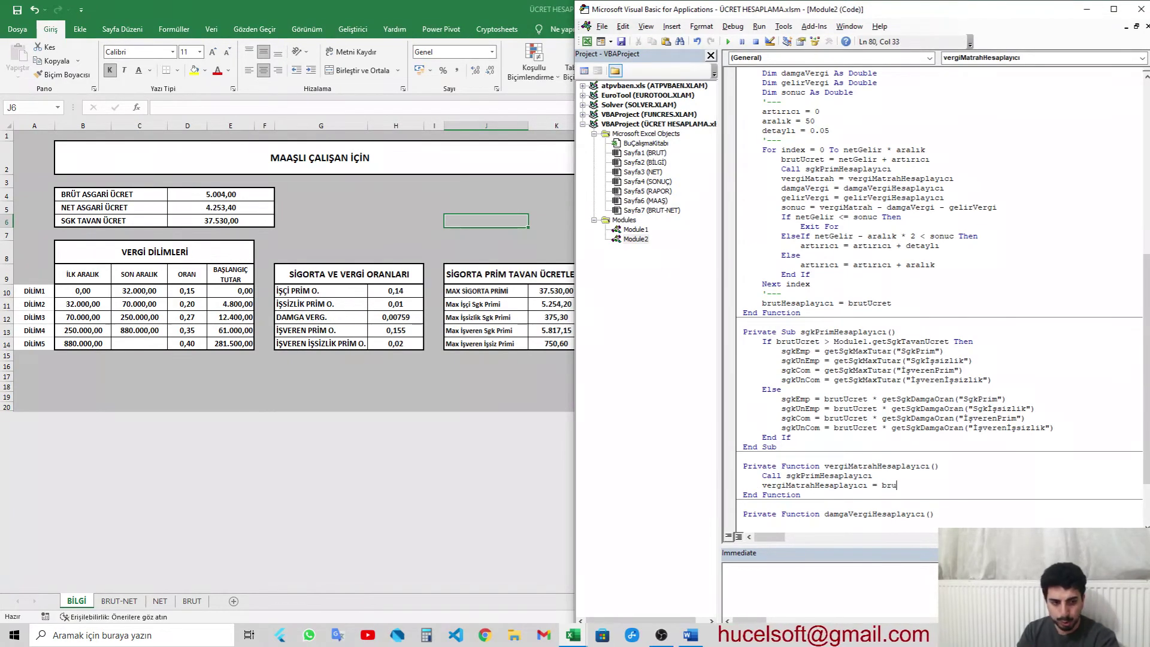
{"action": "type", "text": "tUcret"}
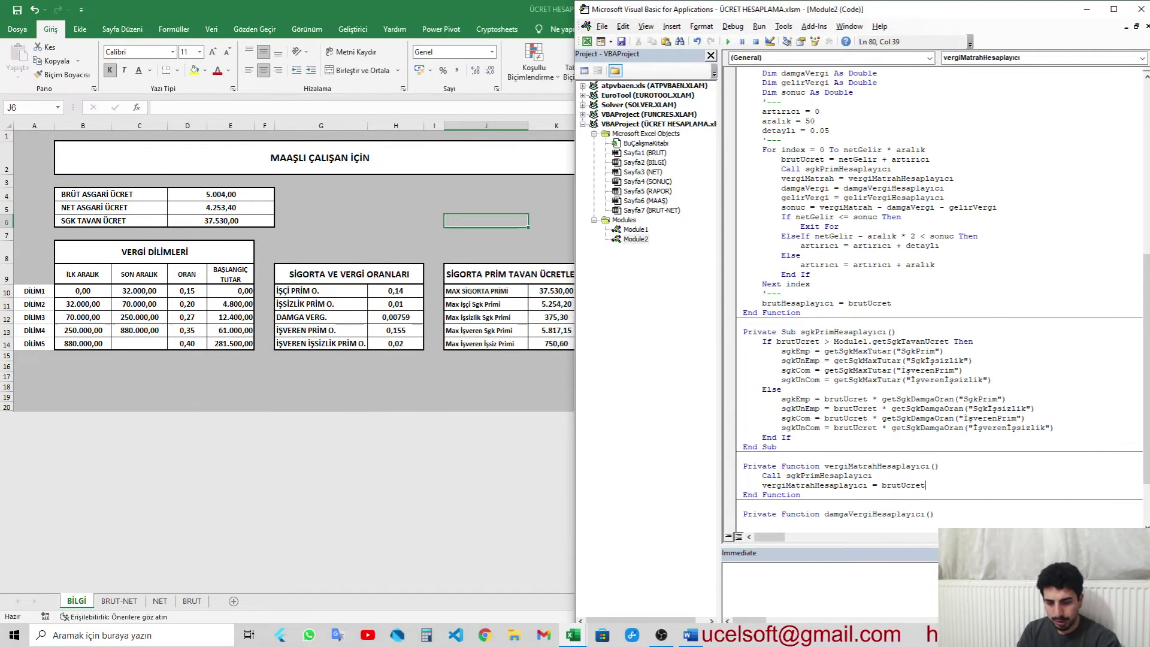
{"action": "type", "text": " - "}
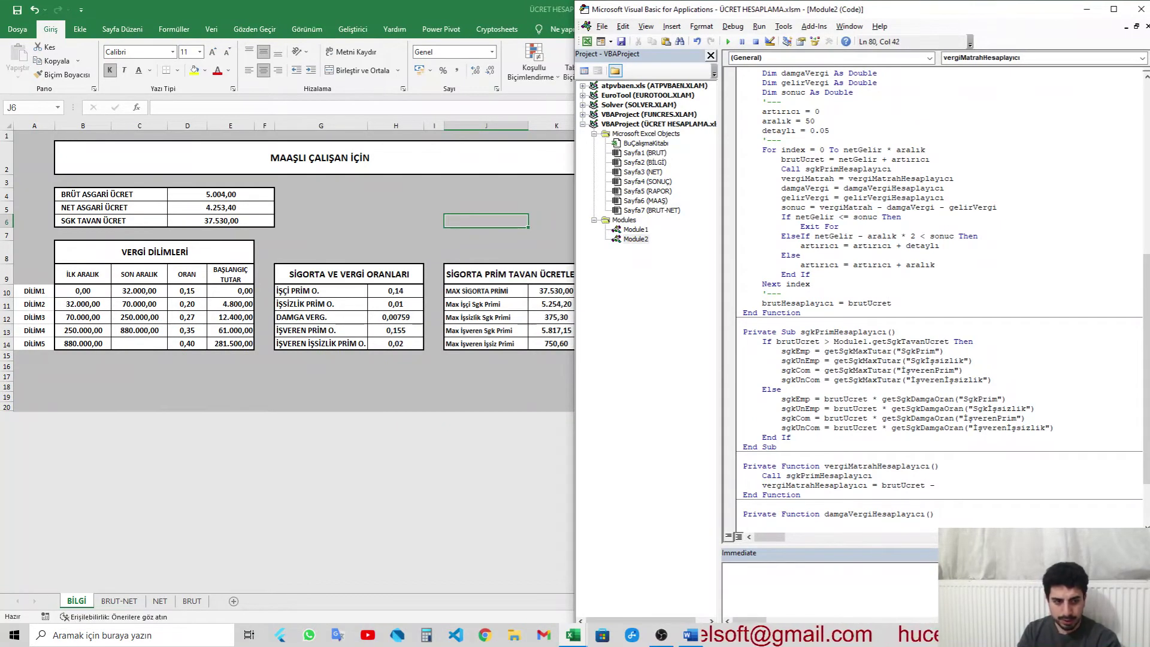
{"action": "type", "text": "sgkEmp - sgk"}
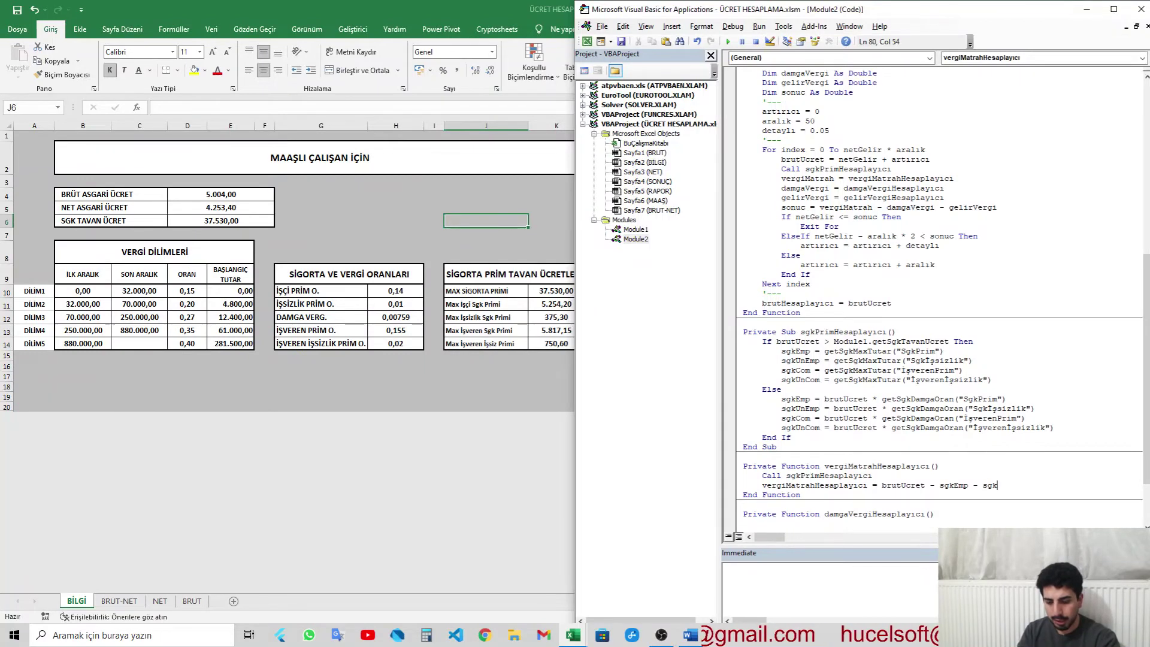
{"action": "type", "text": "UnEmp"}
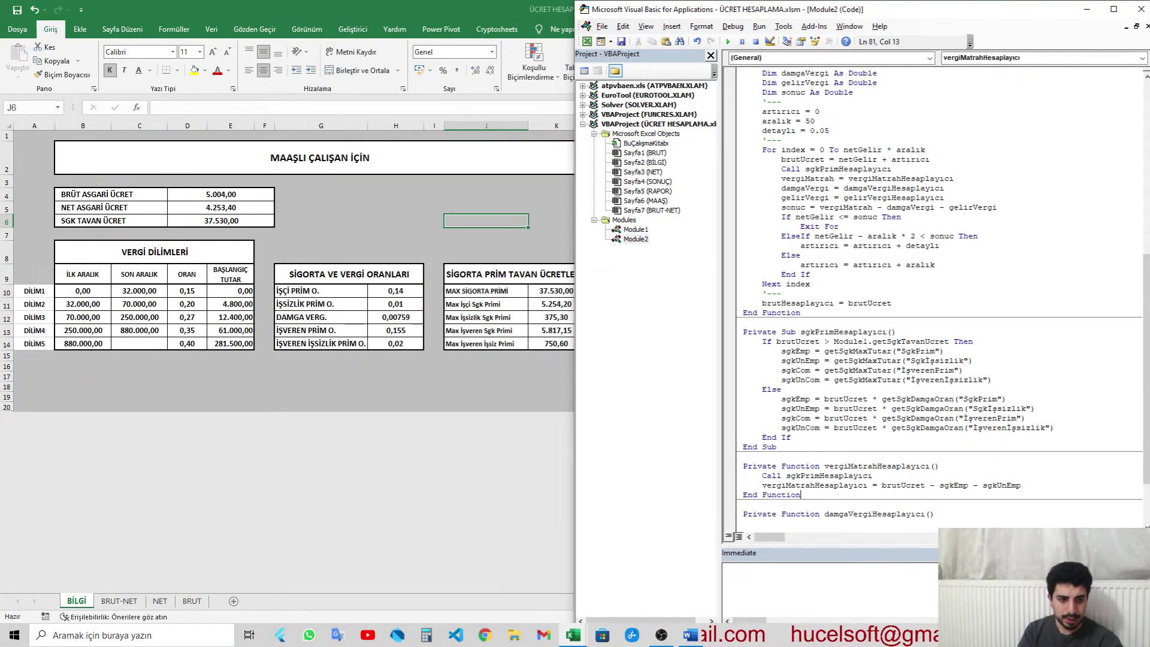
{"action": "left_click", "coordinate": [824, 495]}
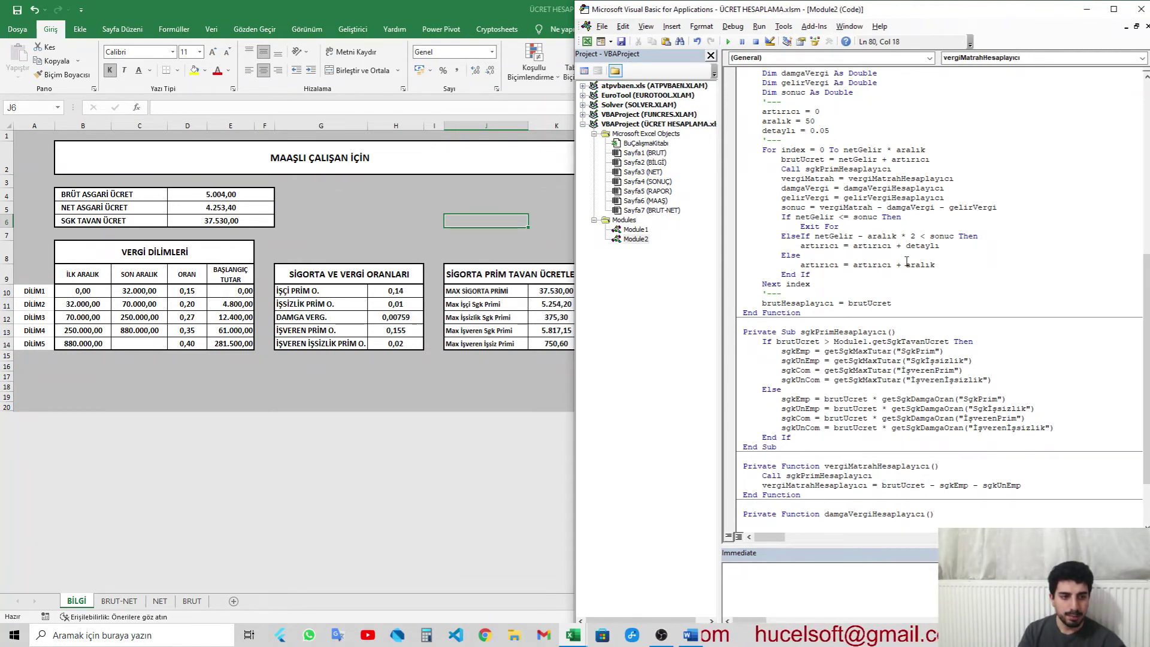
{"action": "left_click", "coordinate": [892, 178]}
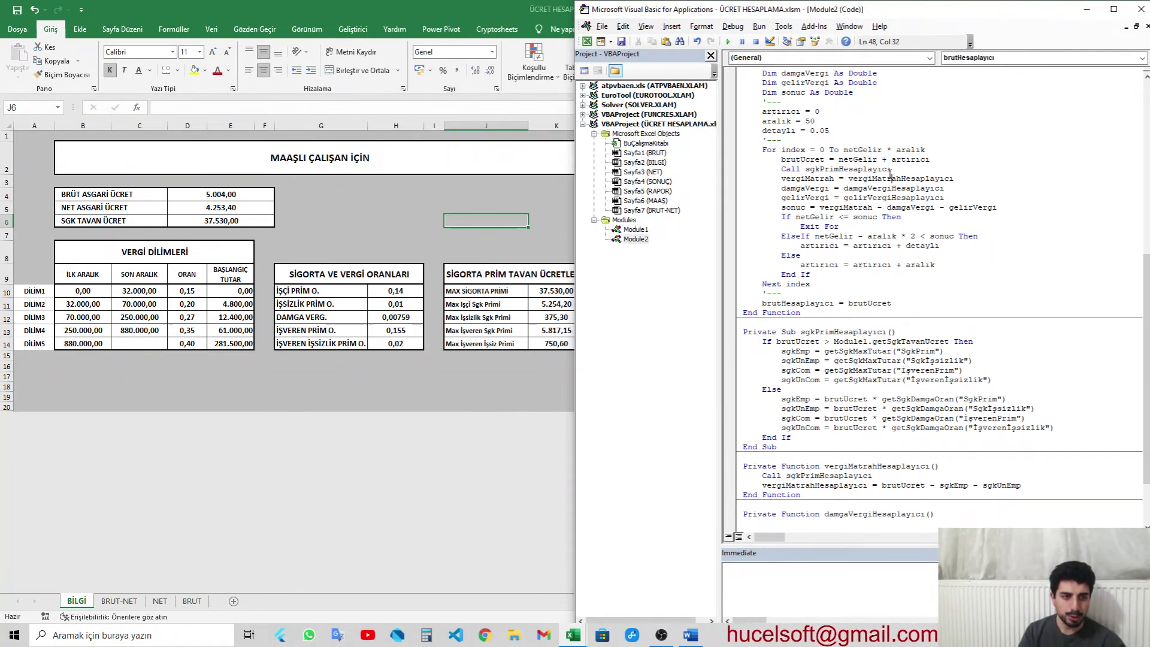
{"action": "scroll", "coordinate": [897, 450], "scroll_direction": "down", "scroll_amount": 1}
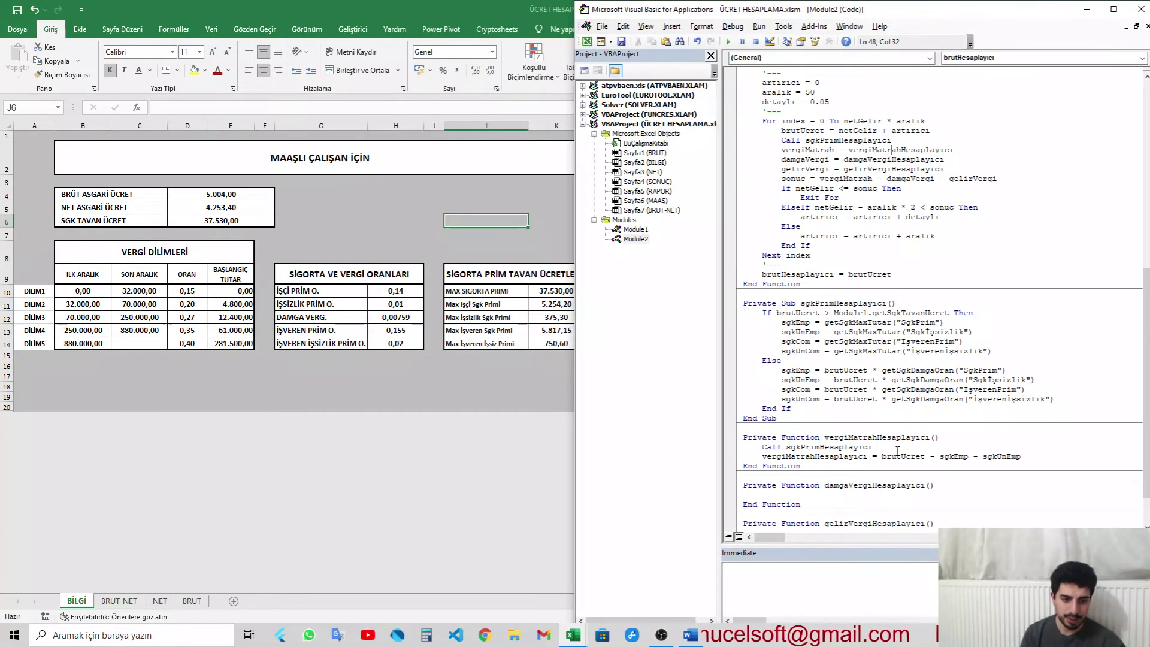
{"action": "left_click", "coordinate": [898, 451]}
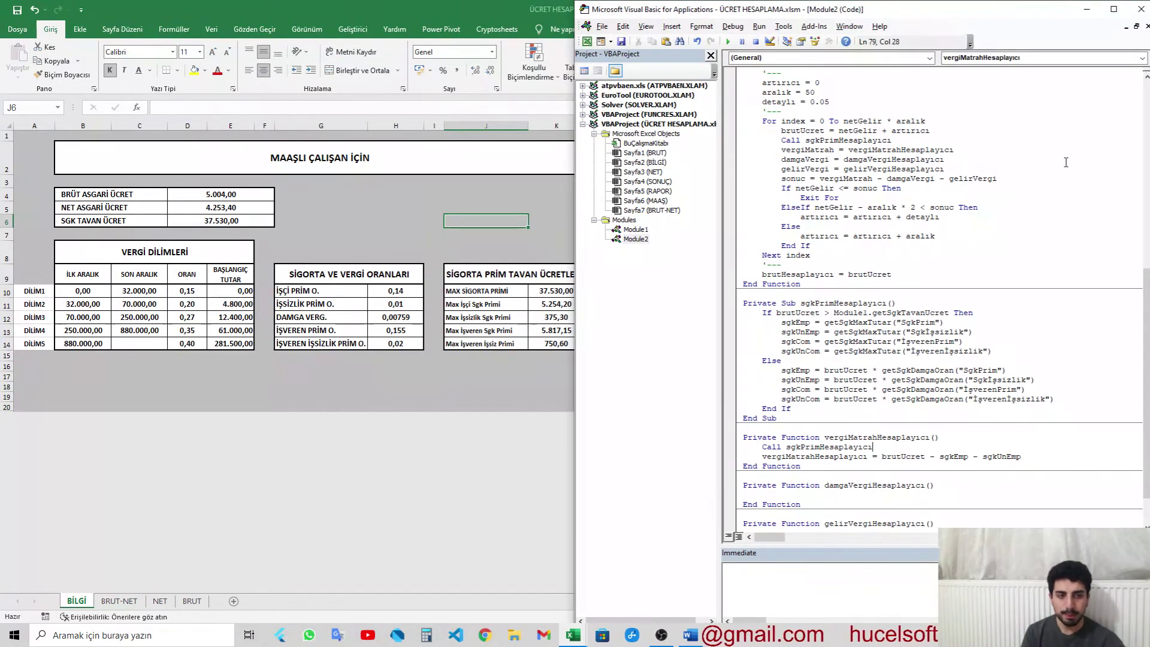
{"action": "key", "text": "alt+F11"}
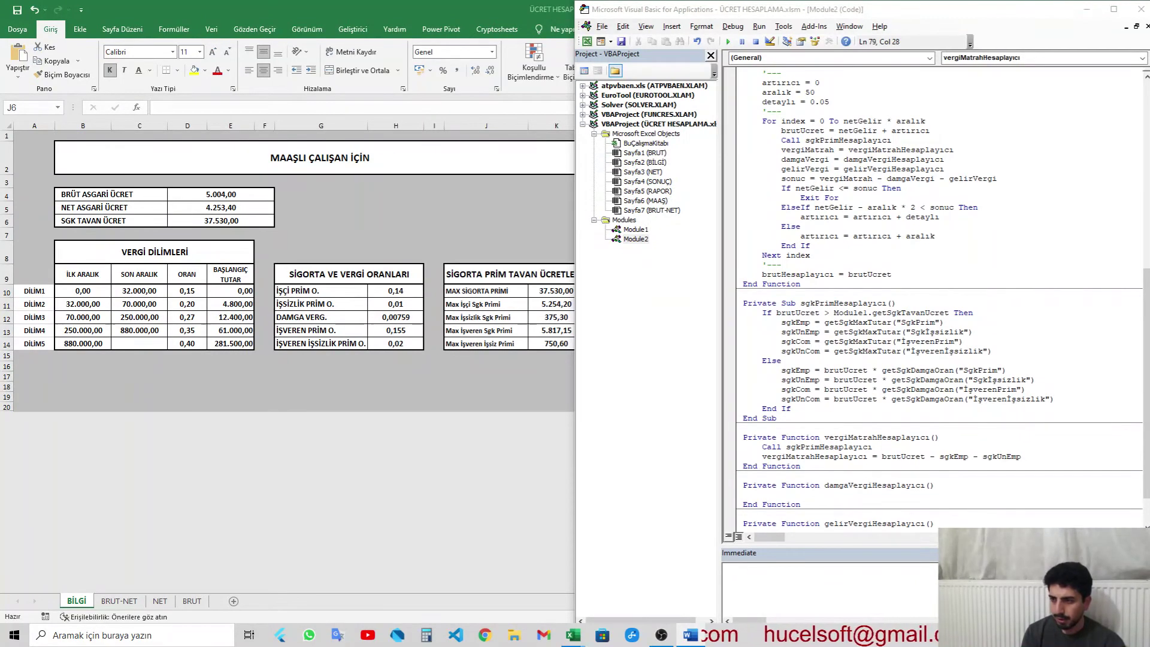
{"action": "left_click", "coordinate": [898, 188]}
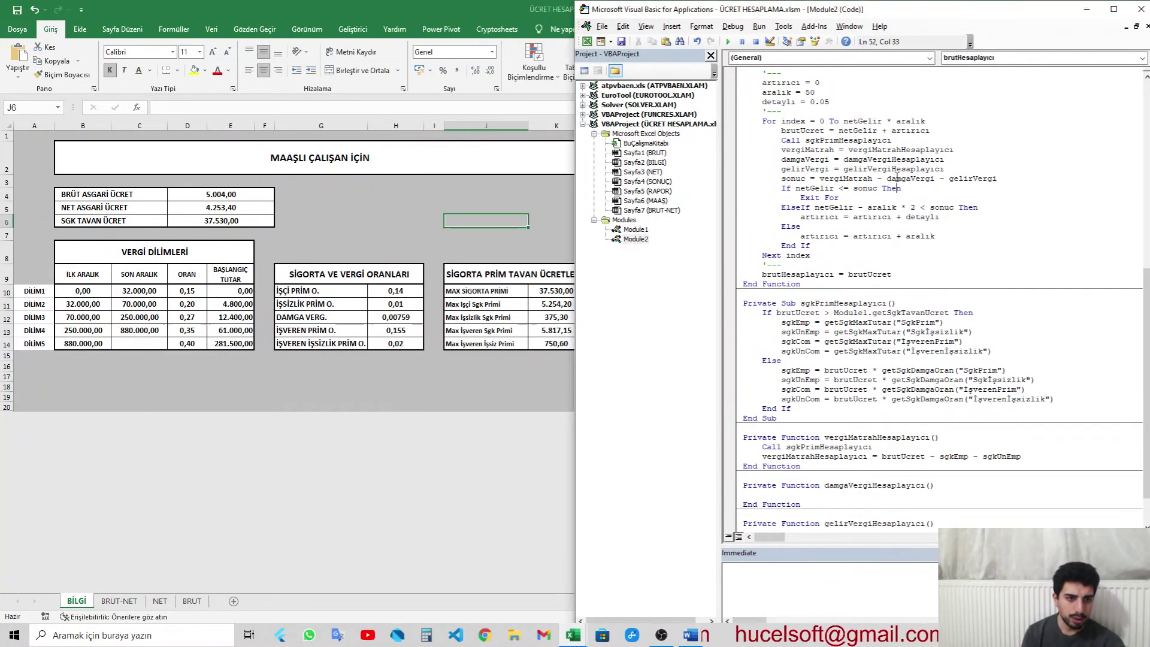
{"action": "left_click", "coordinate": [890, 150]}
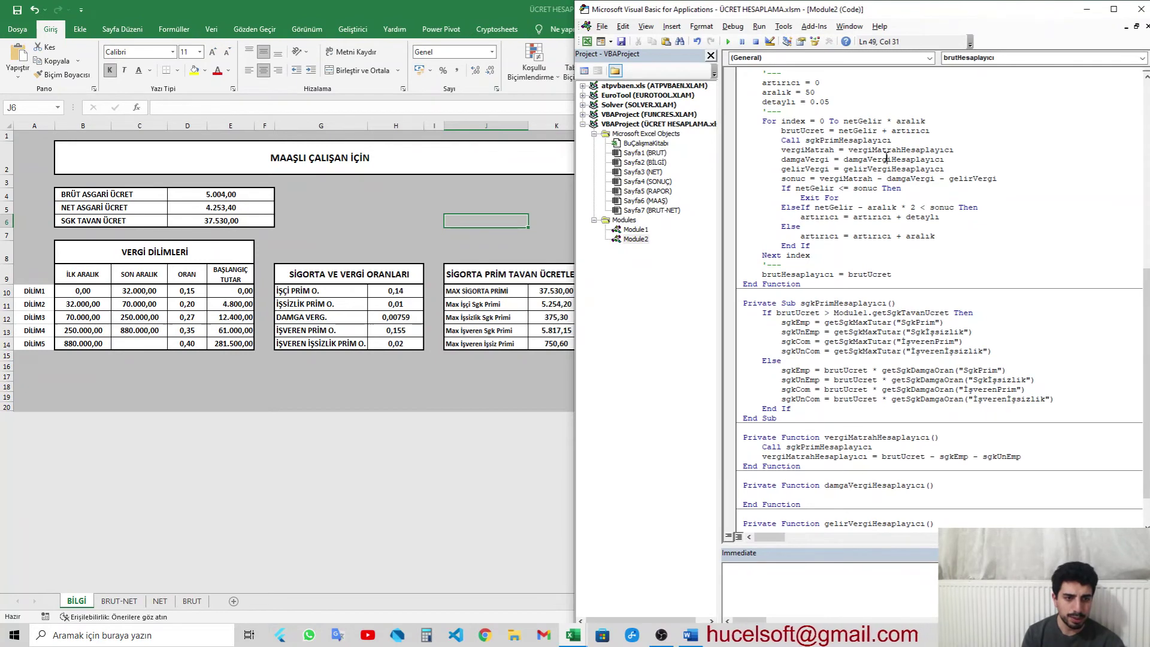
{"action": "left_click", "coordinate": [906, 360]}
{"action": "scroll", "coordinate": [905, 358], "scroll_direction": "down", "scroll_amount": 2}
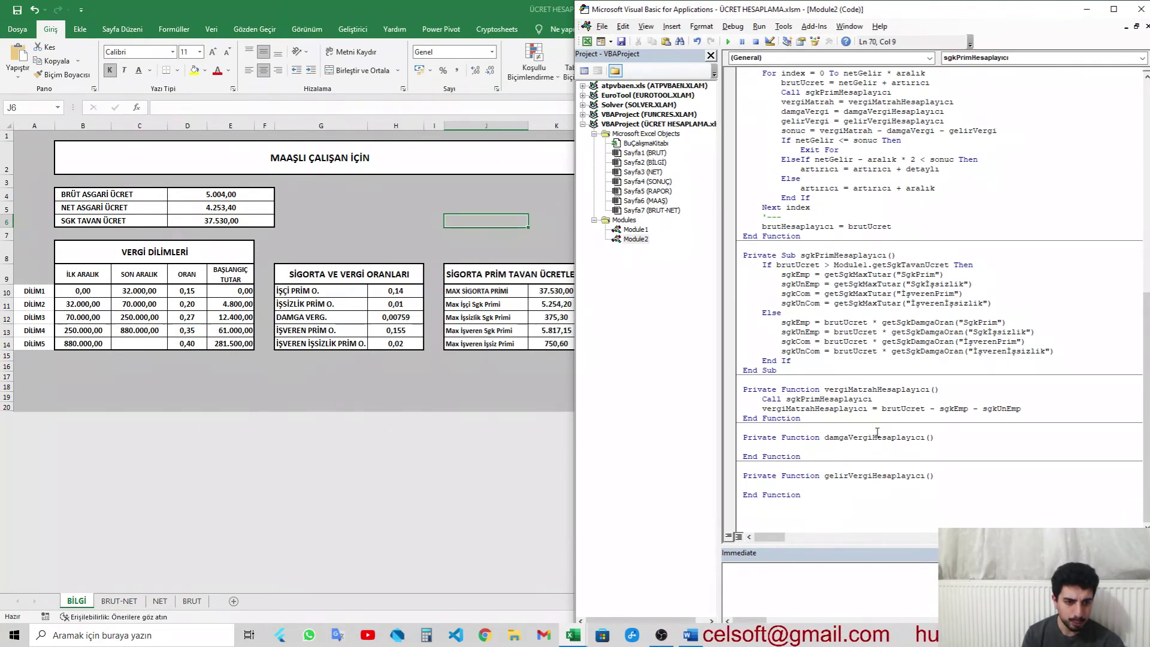
{"action": "left_click", "coordinate": [873, 446]}
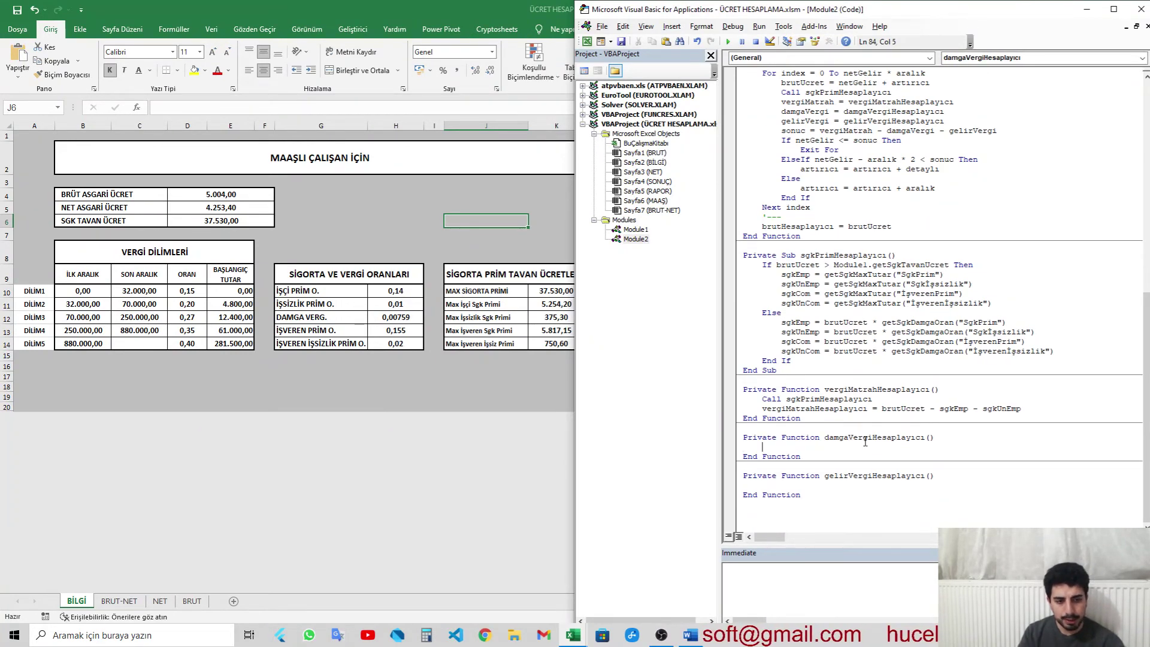
Step: Begin damgaVergiHesaplayıcı's body with 'damgaVergiHesaplayıcı = brutUcret *'
{"action": "double_click", "coordinate": [865, 439]}
{"action": "key", "text": "ctrl+c"}
{"action": "left_click", "coordinate": [832, 446]}
{"action": "key", "text": "Tab"}
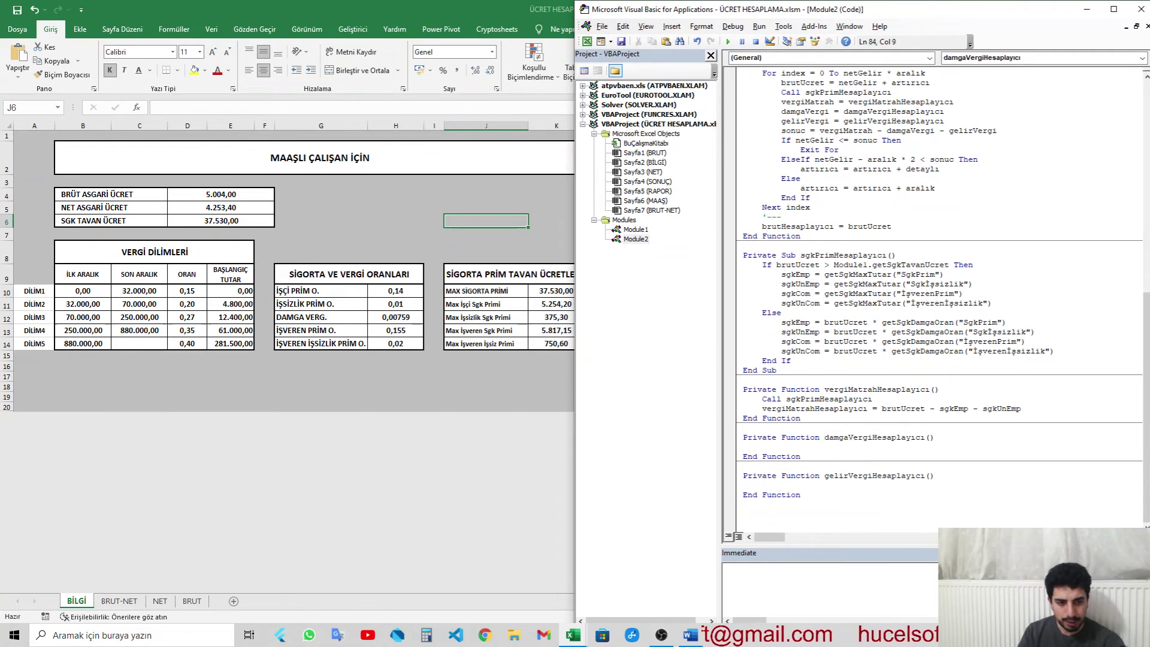
{"action": "key", "text": "ctrl+v"}
{"action": "type", "text": "= "}
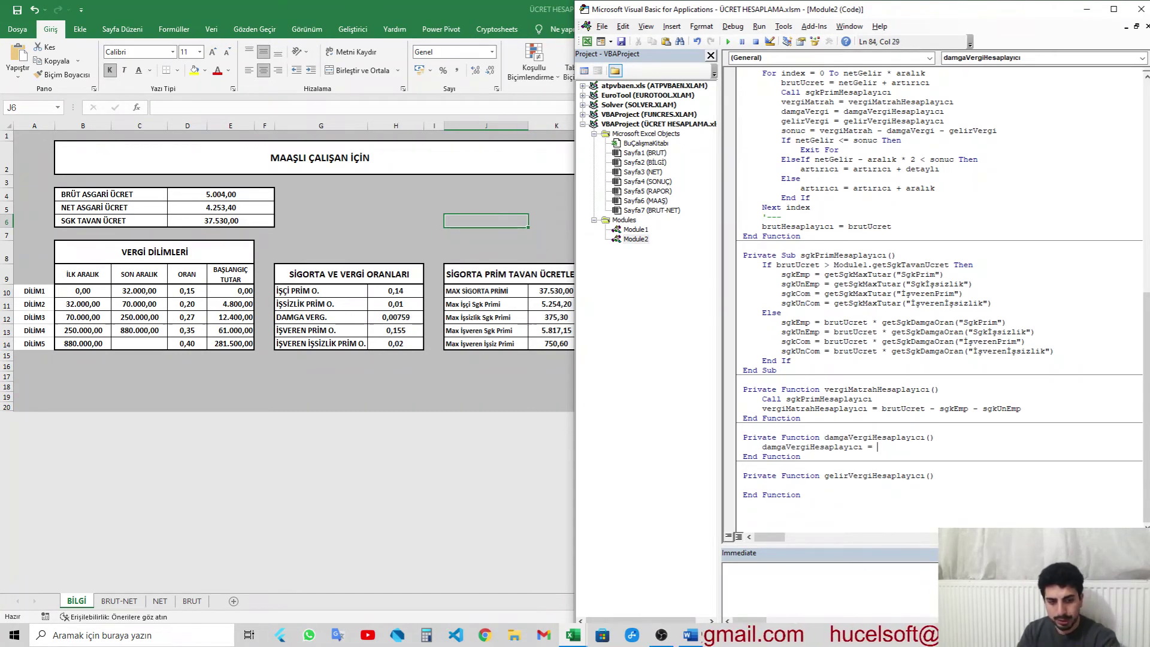
{"action": "type", "text": "brutUcre"}
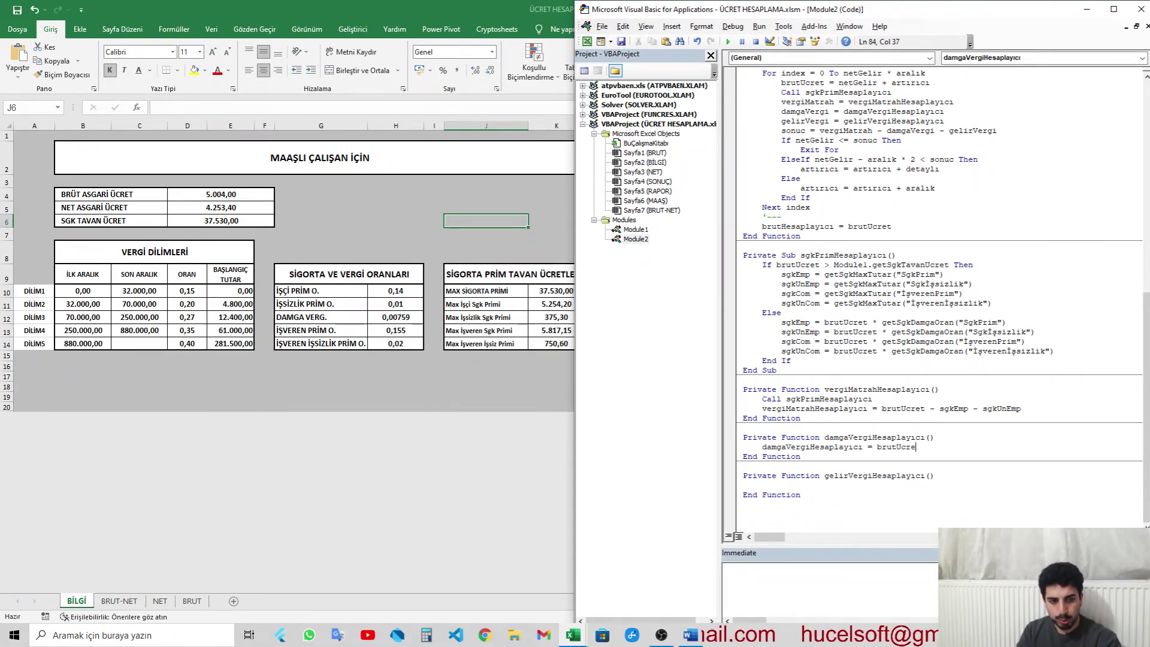
{"action": "type", "text": "t *"}
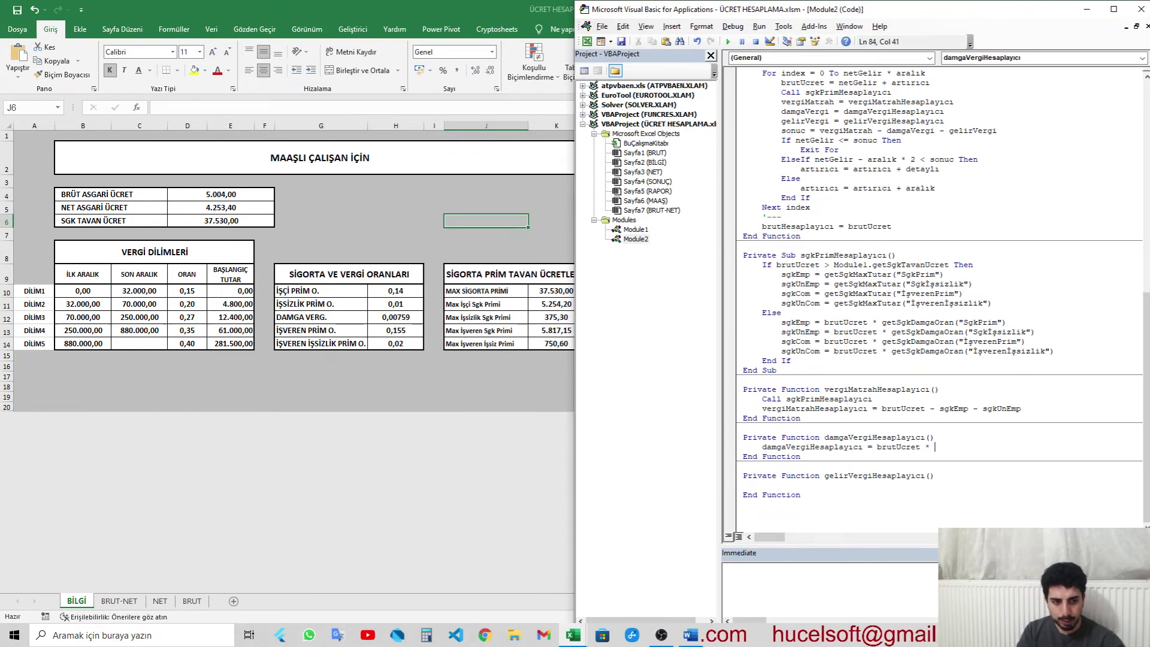
Step: Finish the line with getSgkDamgaOran copied from sgkEmp, changing its argument to "Damga"
{"action": "left_click", "coordinate": [883, 323]}
{"action": "key", "text": "Return"}
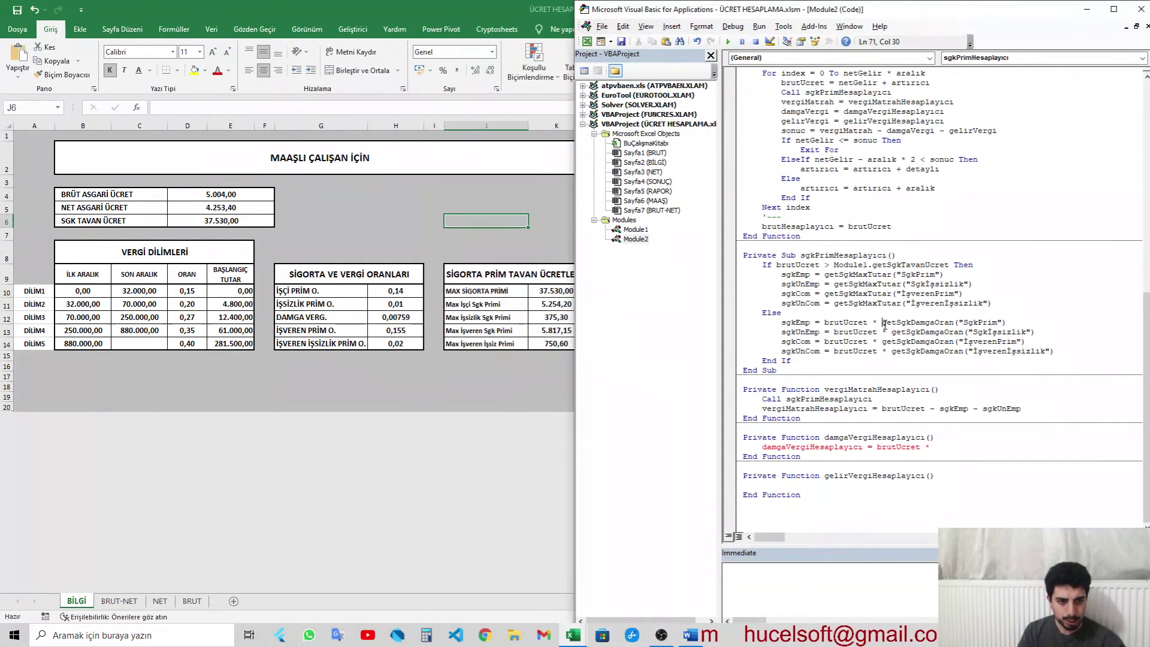
{"action": "key", "text": "shift+End"}
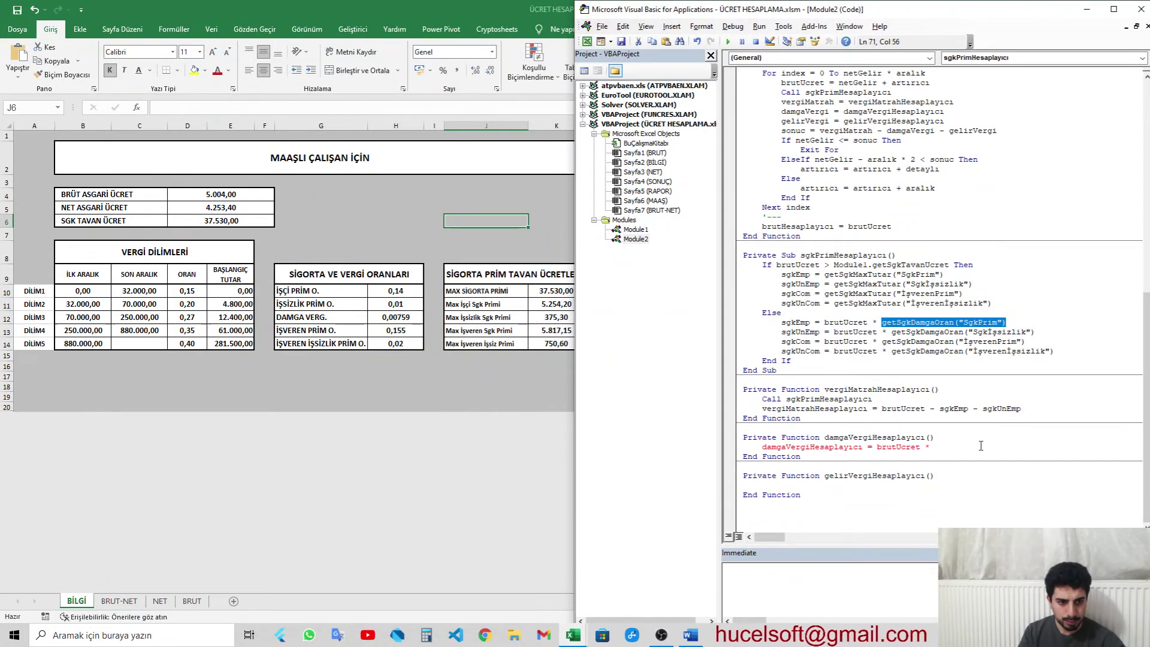
{"action": "key", "text": "ctrl+c"}
{"action": "left_click", "coordinate": [980, 445]}
{"action": "key", "text": "ctrl+v"}
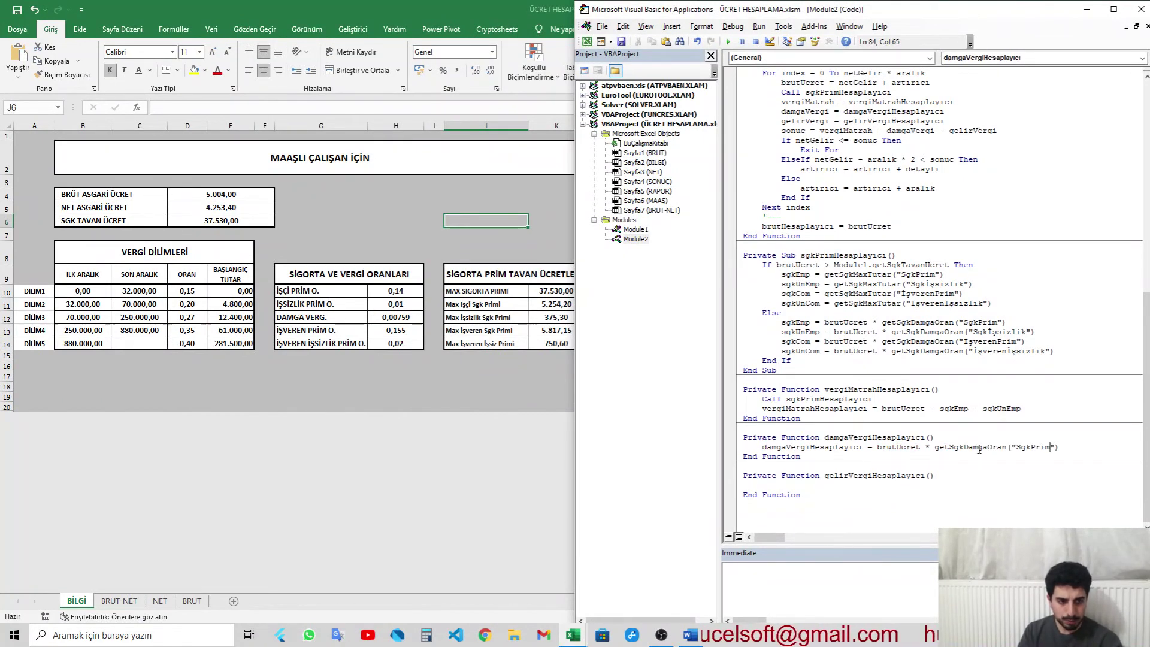
{"action": "key", "text": "shift+Left"}
{"action": "key", "text": "shift+Left"}
{"action": "key", "text": "shift+Left"}
{"action": "key", "text": "shift+Left"}
{"action": "key", "text": "shift+Left"}
{"action": "key", "text": "shift+Left"}
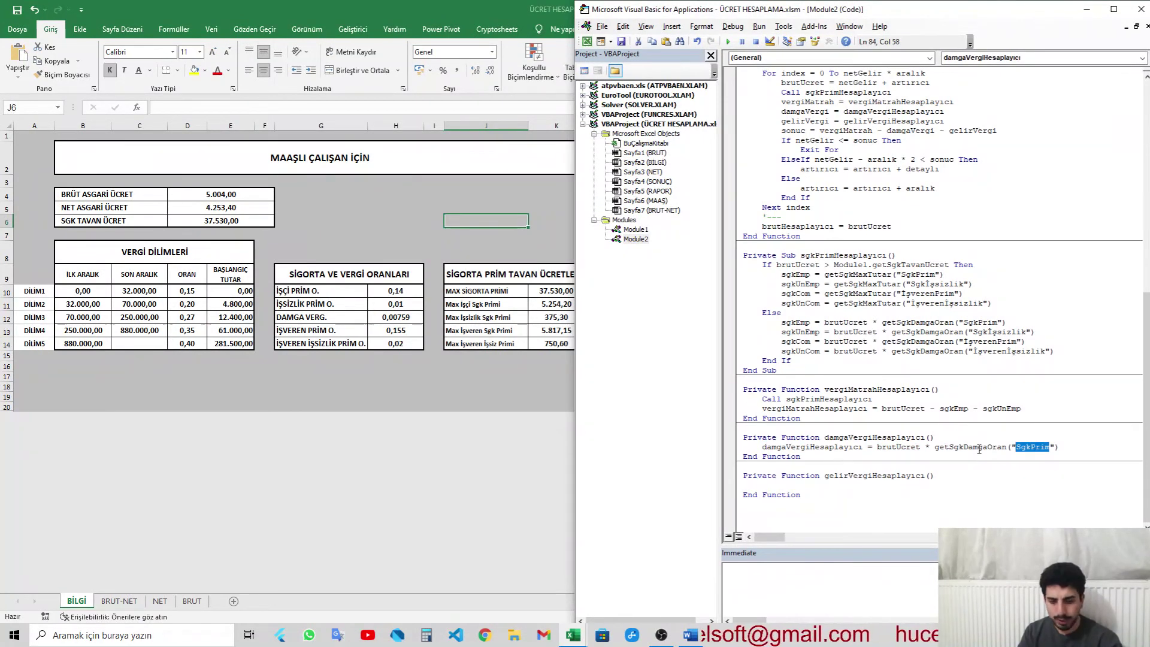
{"action": "type", "text": "Damga"}
{"action": "key", "text": "Down"}
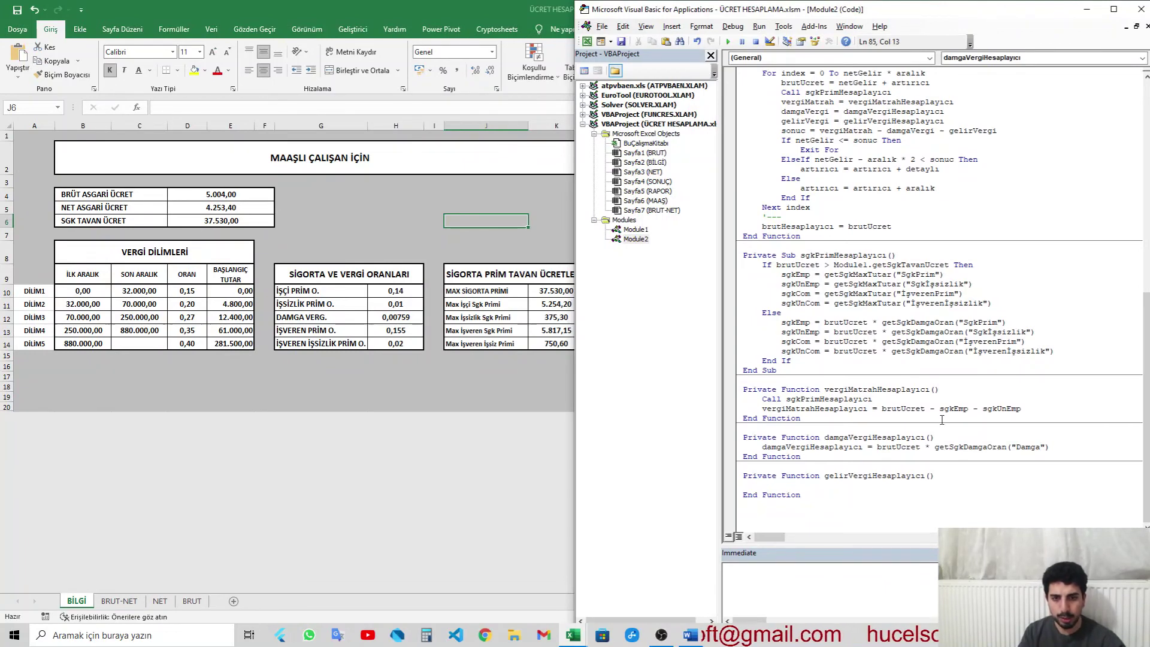
Step: Check the DAMGA VERG. rate in cell H12, then go back to gelirVergiHesaplayıcı in the editor
{"action": "left_click", "coordinate": [383, 294]}
{"action": "left_click", "coordinate": [389, 315]}
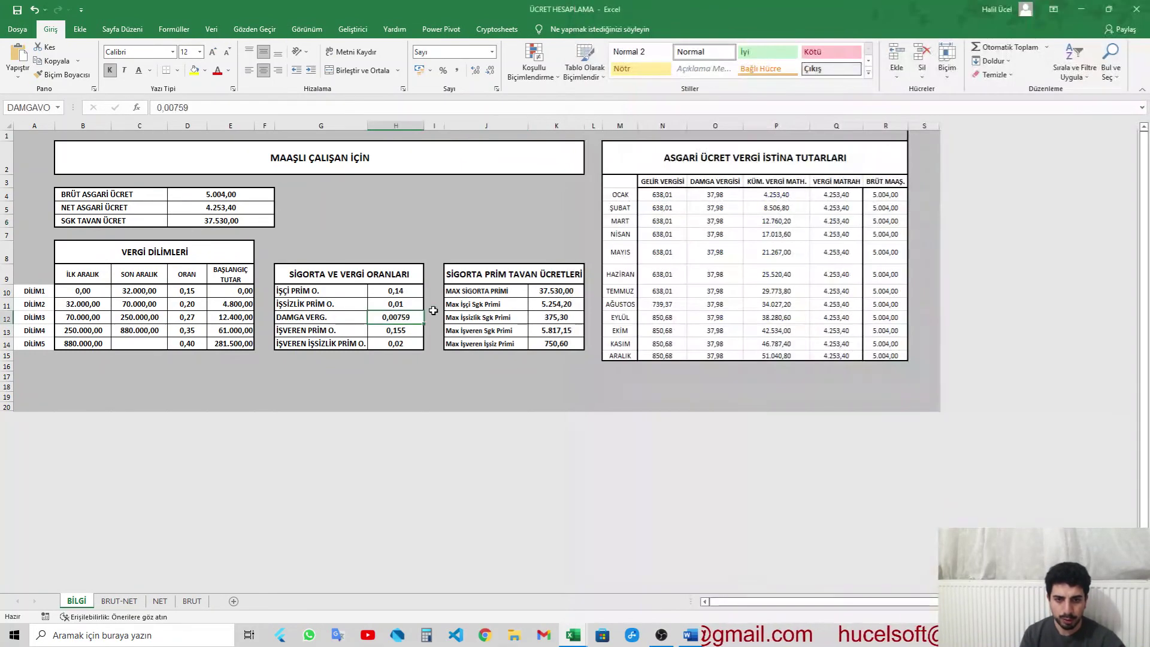
{"action": "key", "text": "alt+F11"}
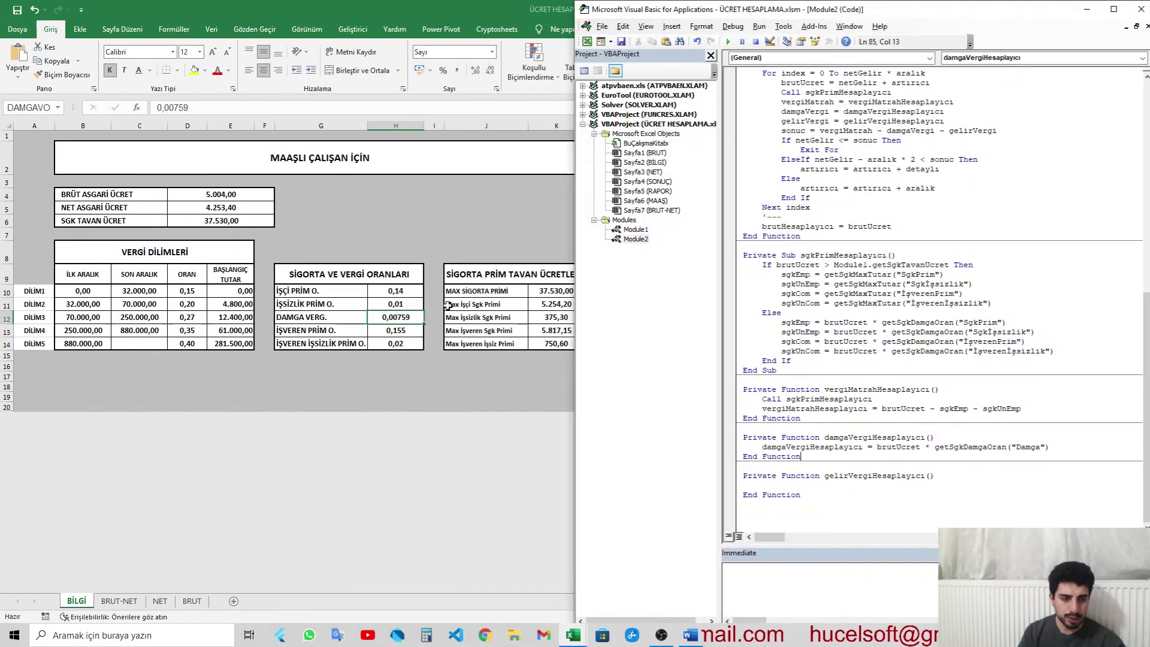
{"action": "left_click", "coordinate": [961, 463]}
{"action": "left_click", "coordinate": [965, 480]}
{"action": "scroll", "coordinate": [946, 419], "scroll_direction": "up", "scroll_amount": 3}
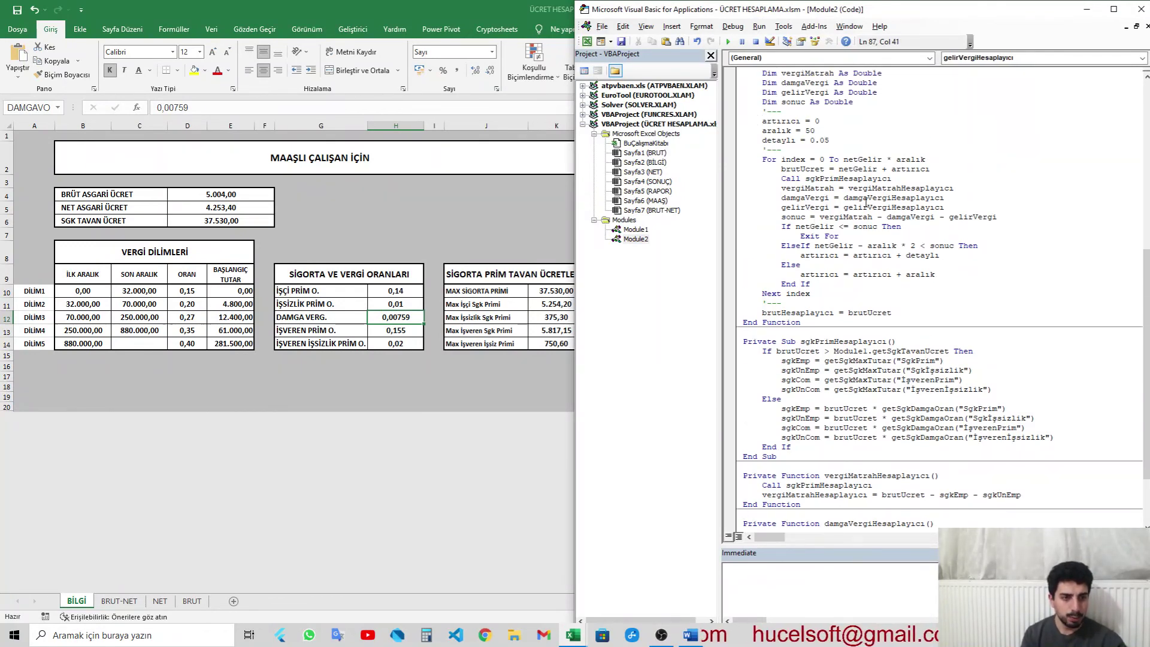
{"action": "left_click", "coordinate": [867, 189]}
{"action": "left_click", "coordinate": [870, 198]}
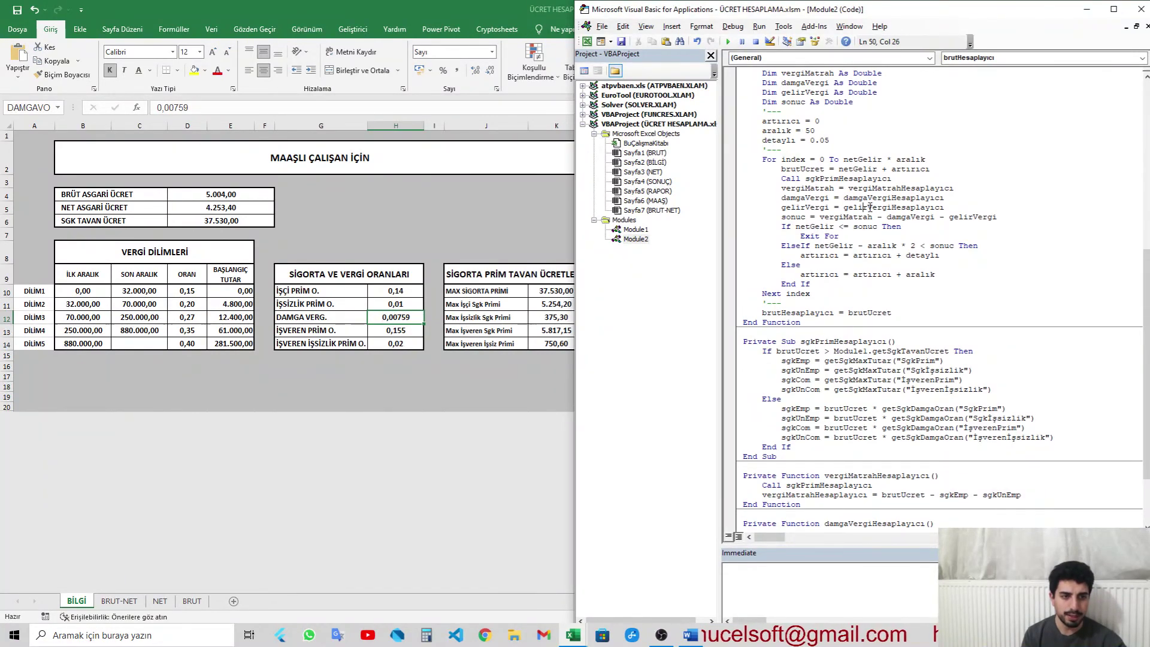
{"action": "scroll", "coordinate": [869, 207], "scroll_direction": "down", "scroll_amount": 3}
{"action": "left_click", "coordinate": [839, 485]}
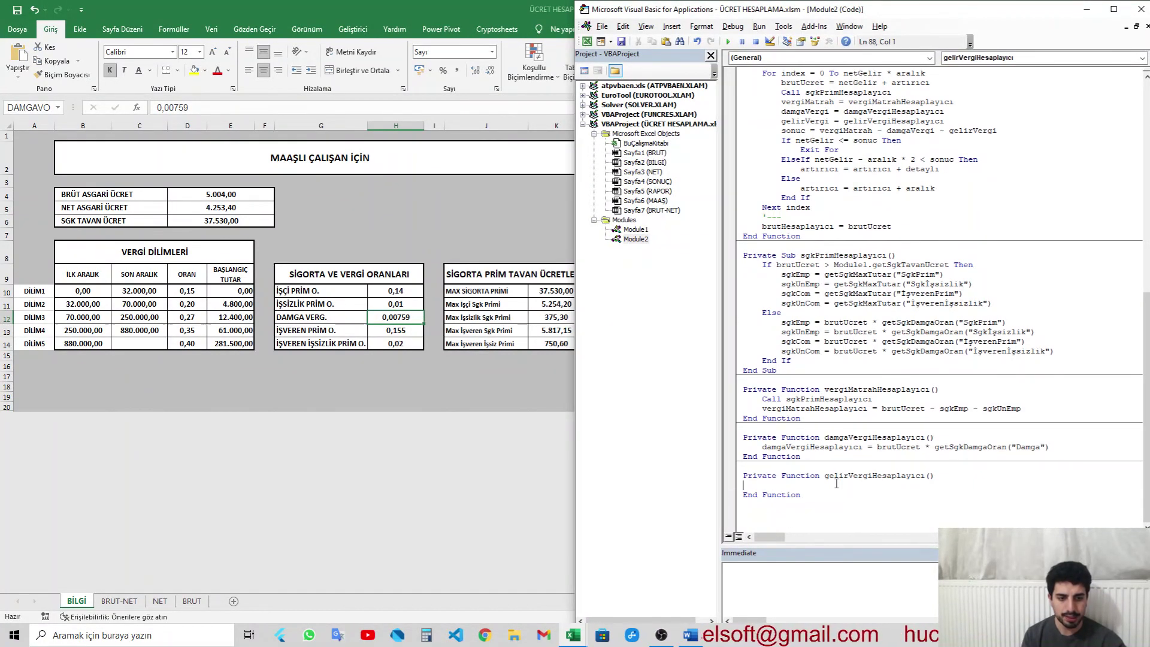
{"action": "key", "text": "alt+Tab"}
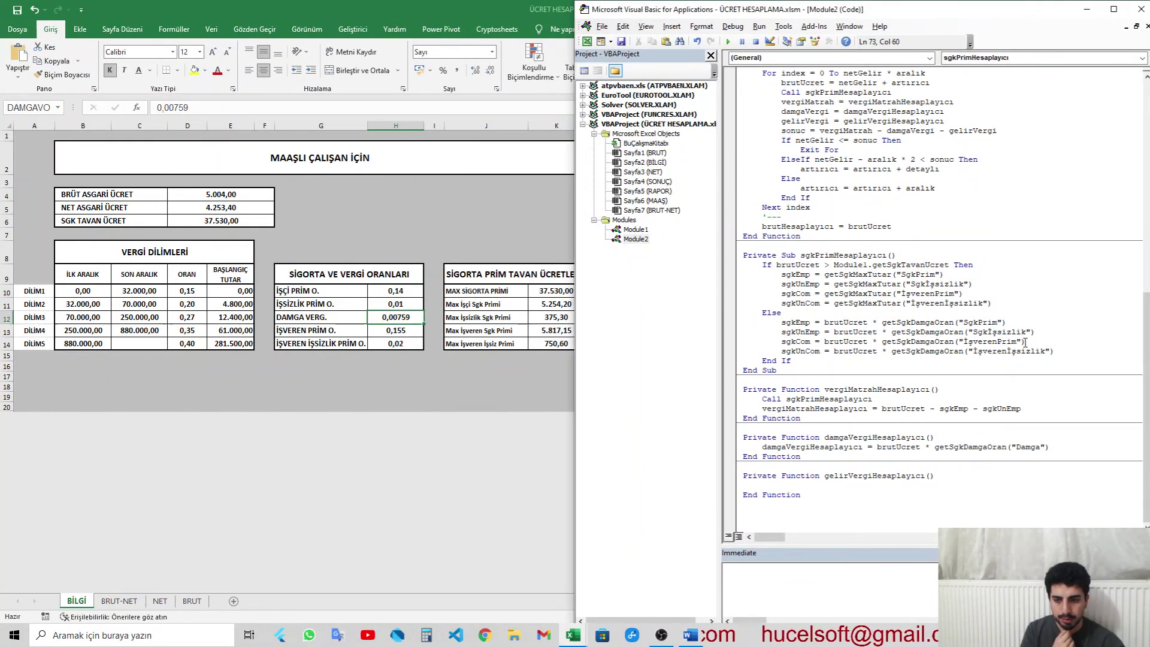
{"action": "left_click", "coordinate": [948, 414]}
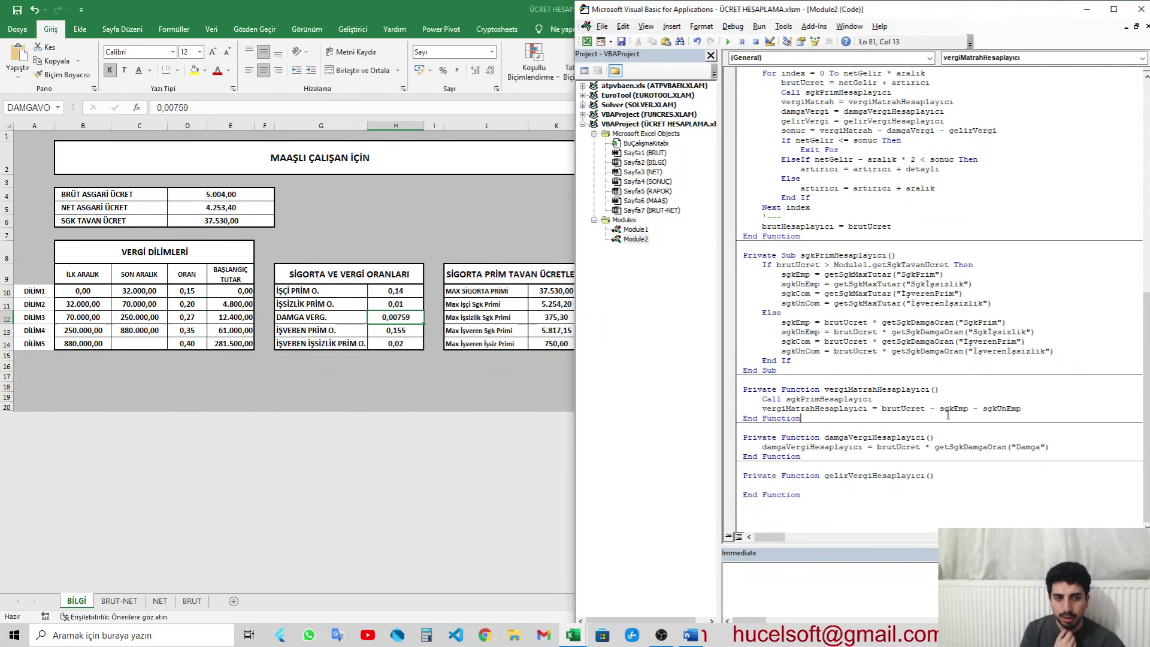
{"action": "scroll", "coordinate": [931, 288], "scroll_direction": "up", "scroll_amount": 1}
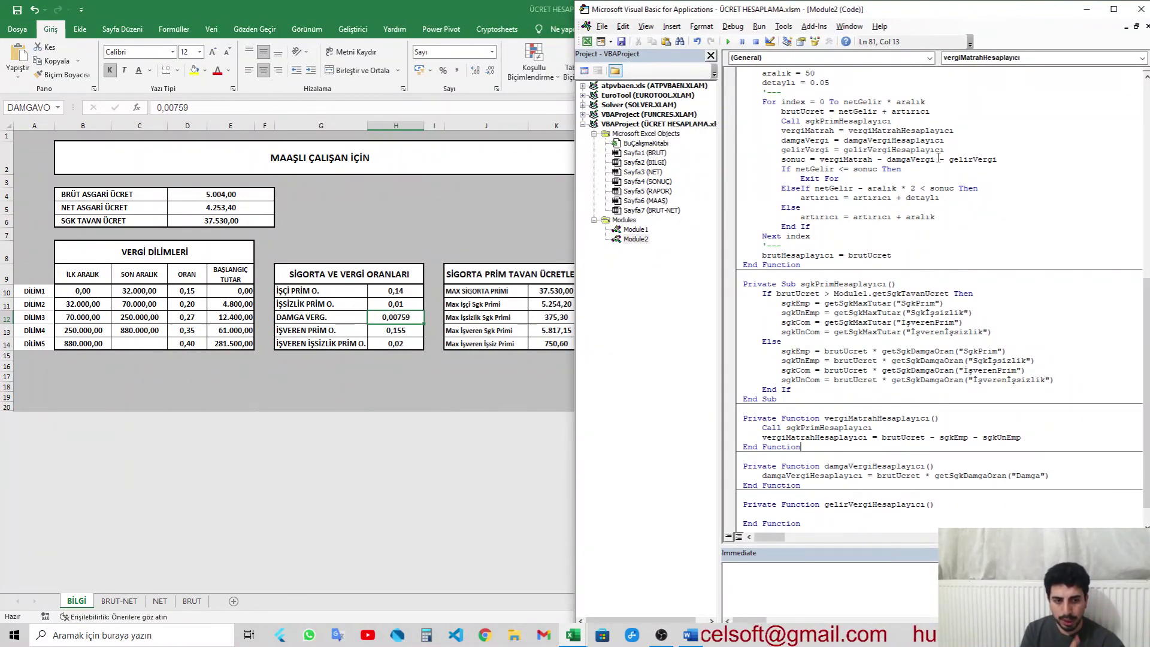
{"action": "left_click", "coordinate": [939, 159]}
{"action": "scroll", "coordinate": [859, 461], "scroll_direction": "down", "scroll_amount": 1}
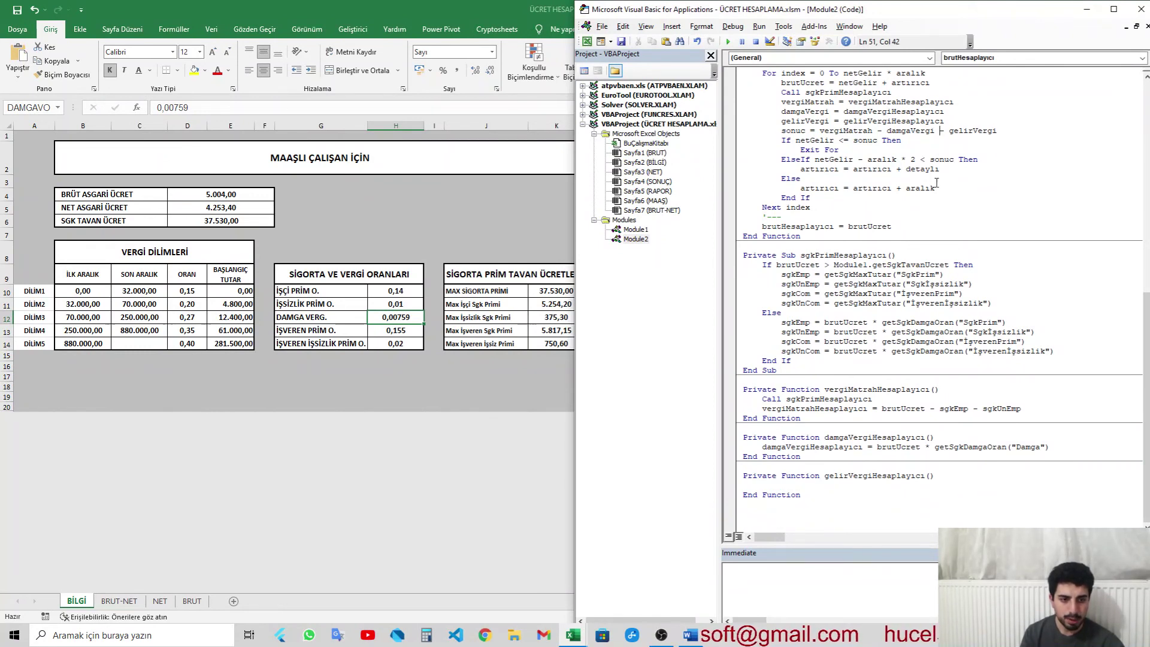
{"action": "left_click", "coordinate": [859, 460]}
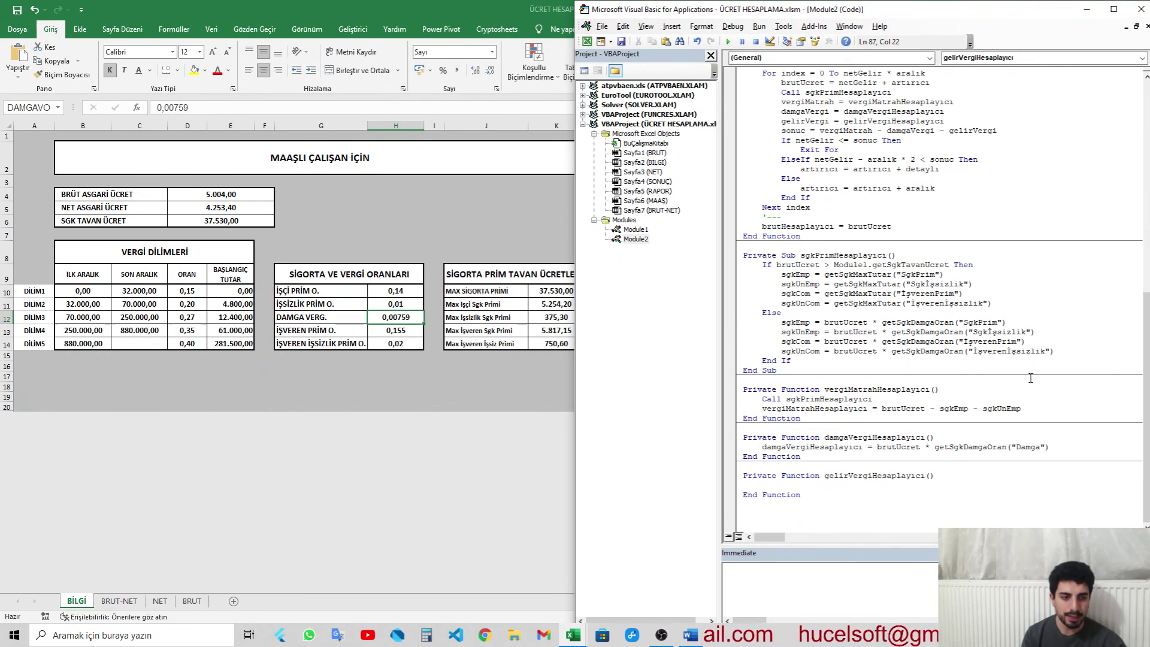
{"action": "left_click", "coordinate": [955, 419]}
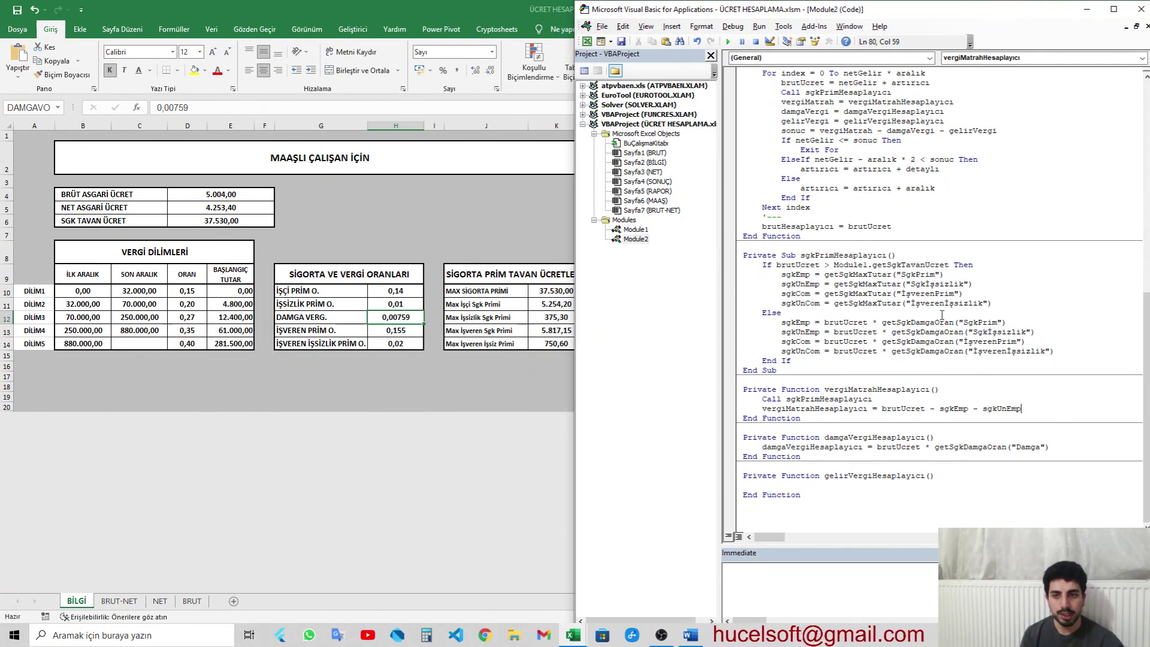
{"action": "left_click", "coordinate": [849, 284]}
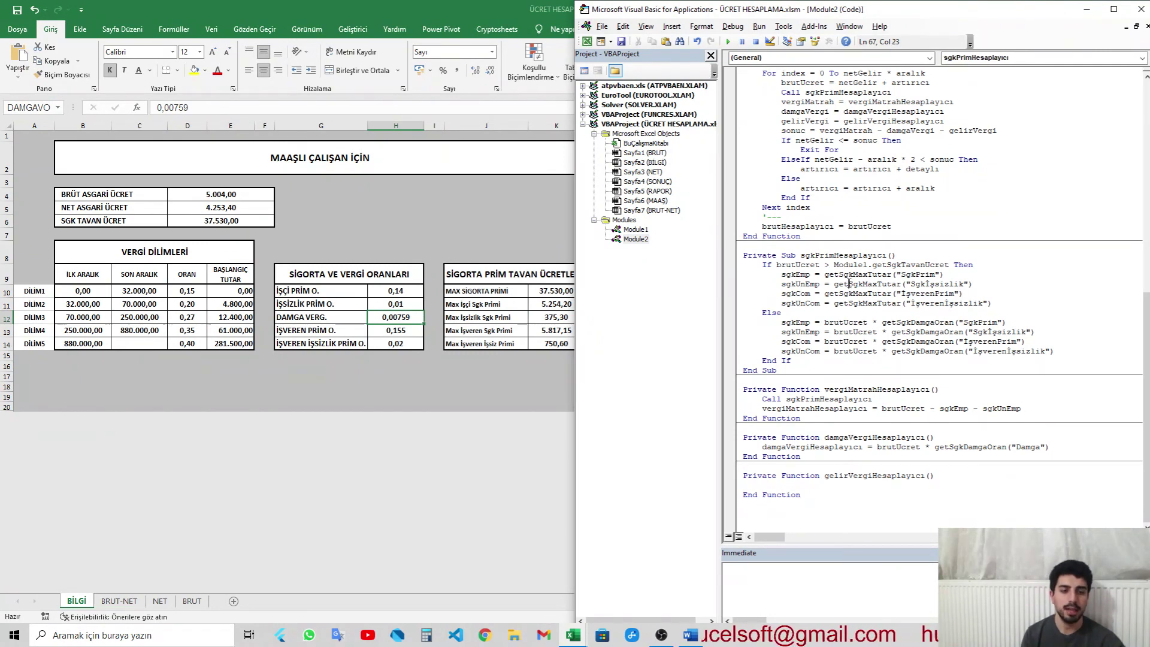